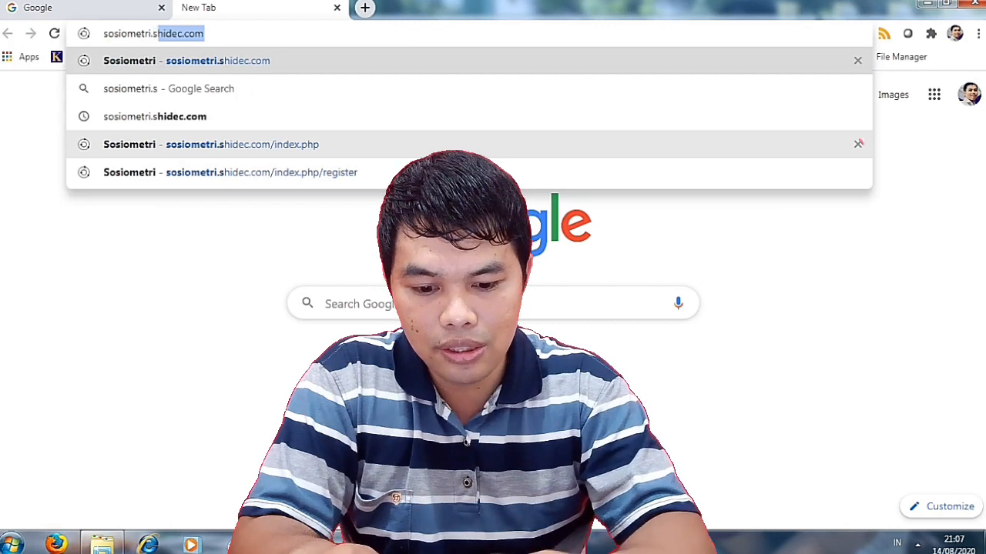
Step: Open the website sosiometri.shidec.com
text(.com)
key(Return)
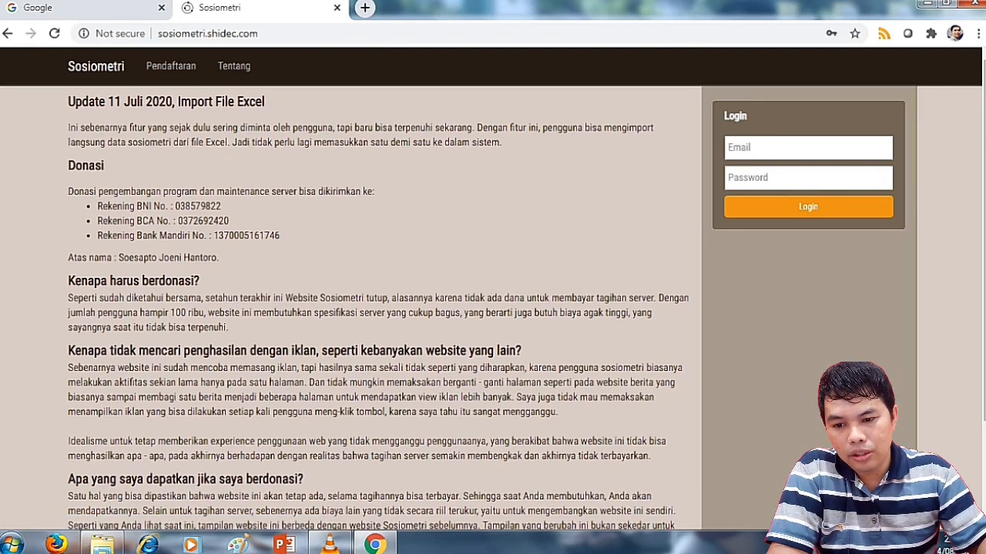
scroll(493, 308, down, 3)
scroll(493, 308, up, 3)
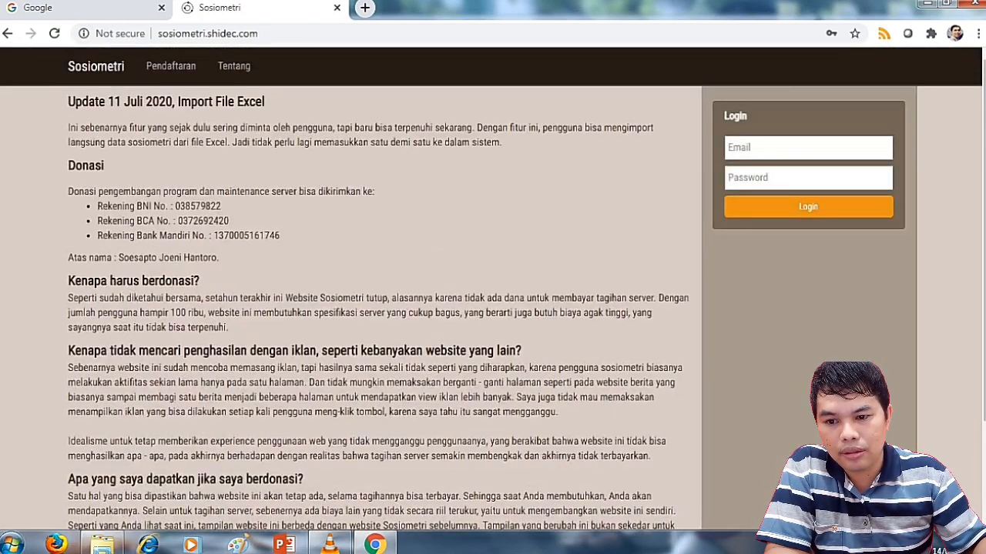
Step: Read the home page's Excel import update notice, the donation details and the explanations of why to donate
drag(68, 102, 265, 101)
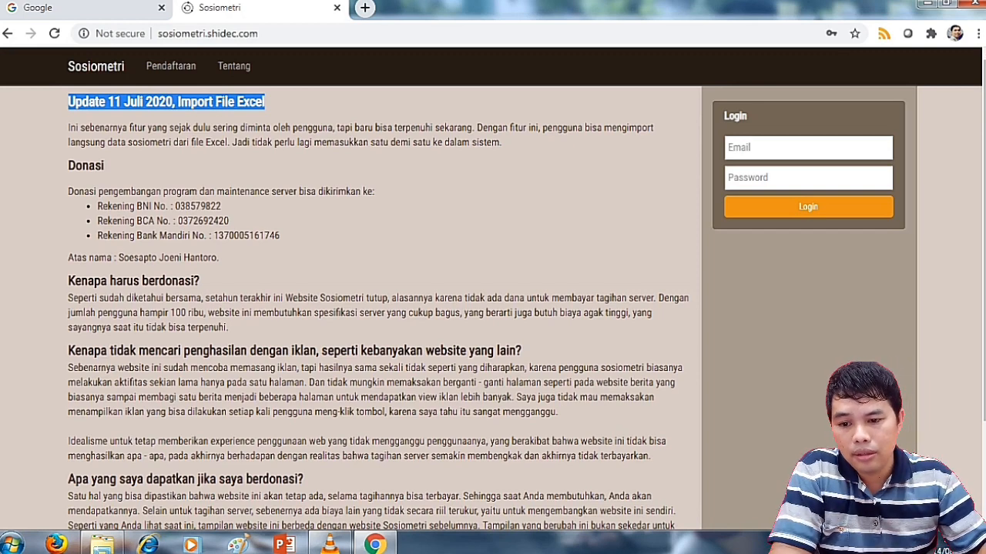
drag(68, 165, 220, 258)
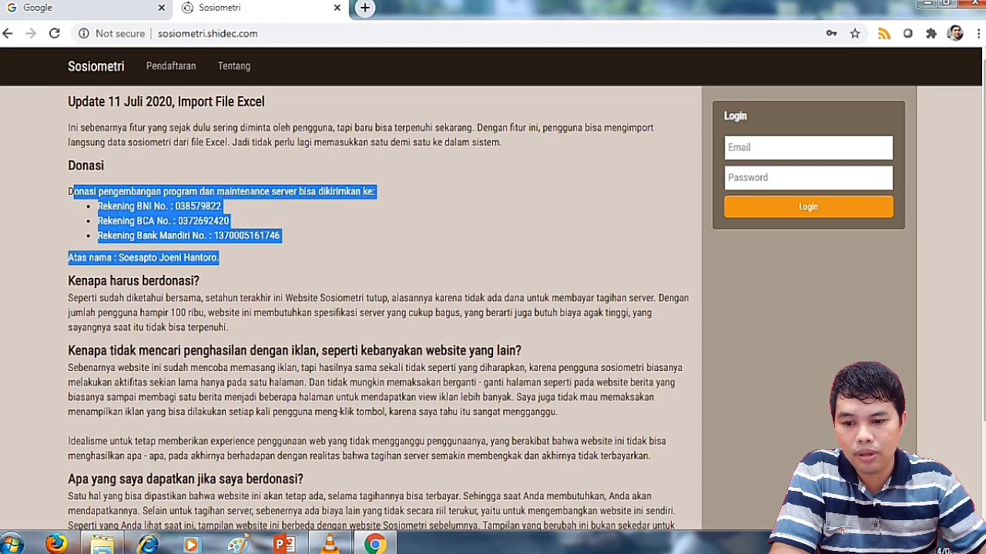
click(119, 258)
drag(119, 258, 210, 258)
click(158, 258)
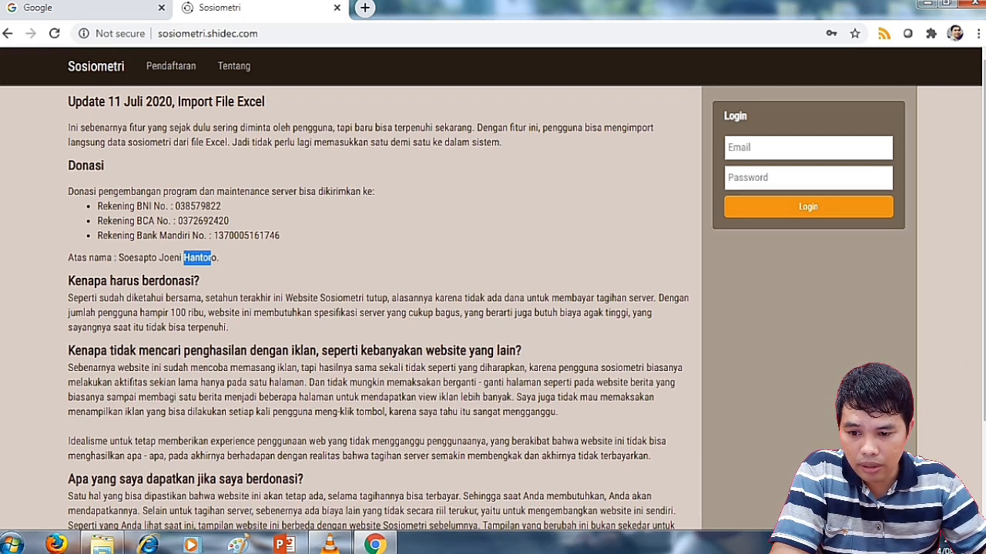
scroll(378, 293, down, 2)
scroll(378, 292, up, 1)
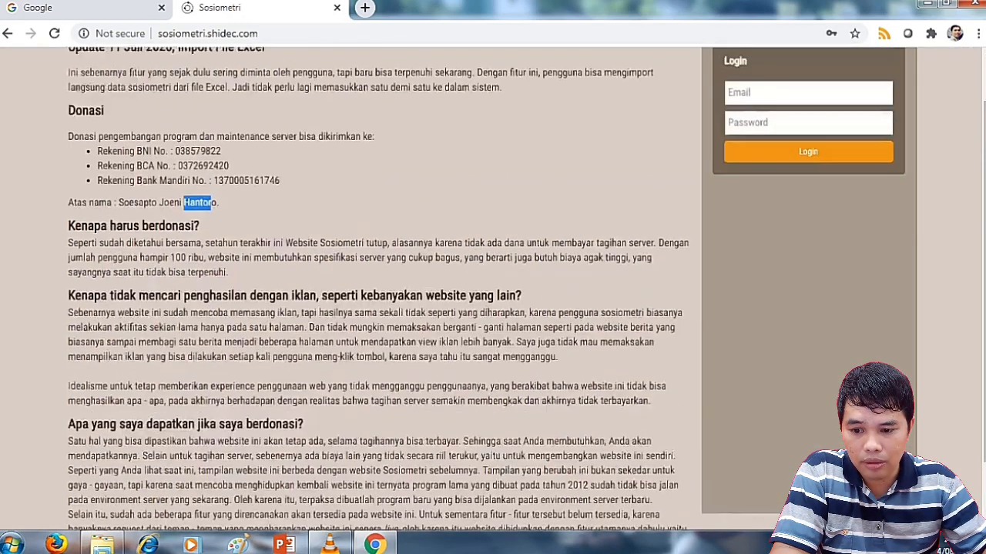
scroll(377, 292, down, 1)
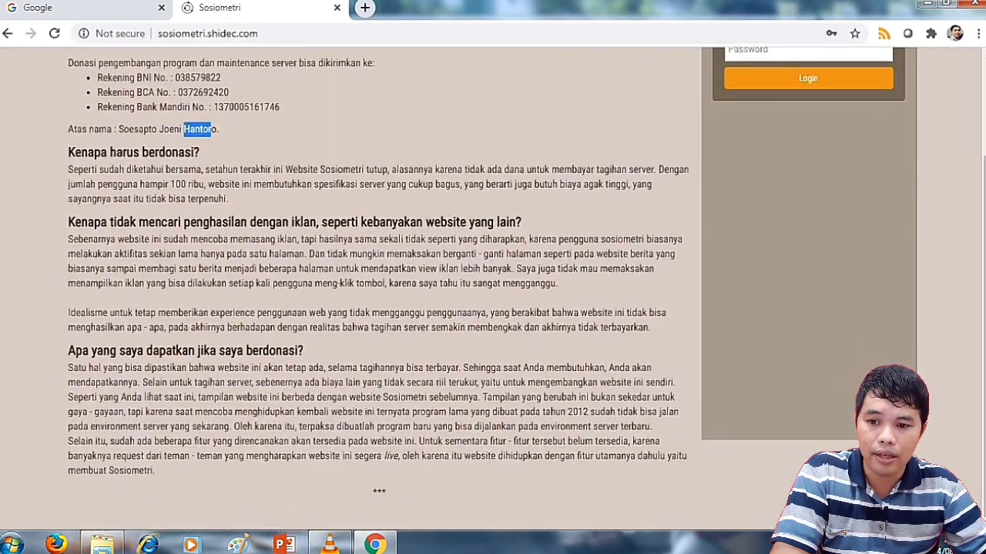
scroll(377, 292, up, 2)
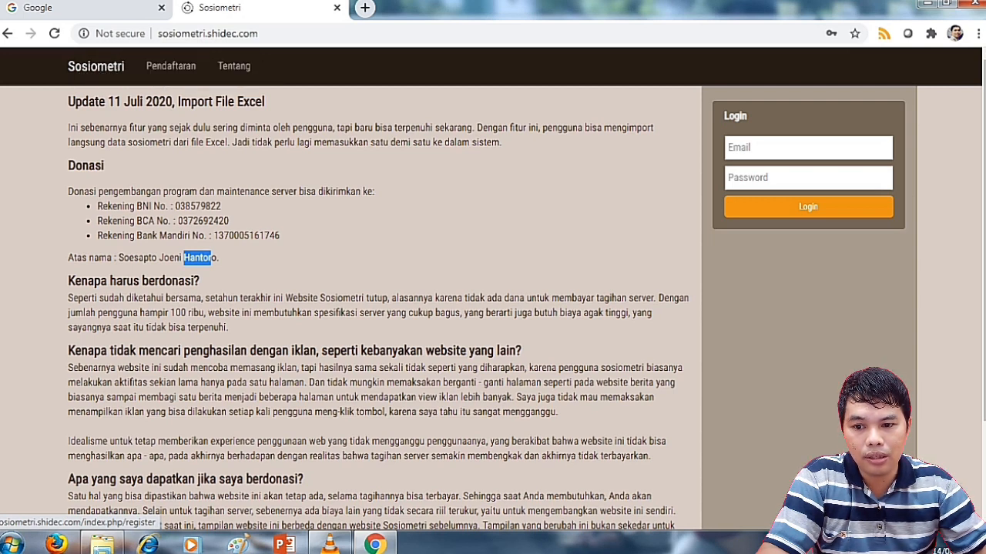
Step: Open the registration form and set the occupation to Dosen Bimbingan dan Konseling
click(171, 65)
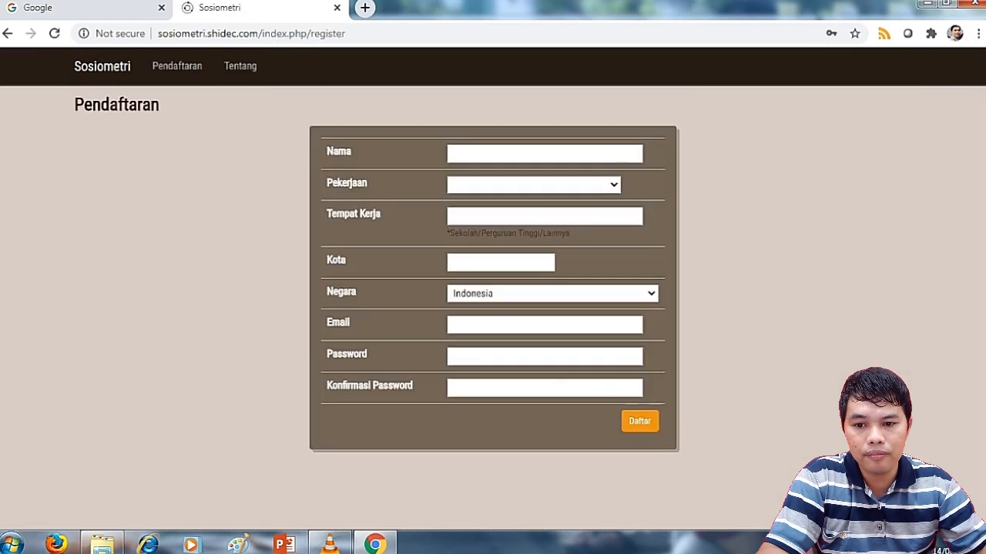
click(543, 154)
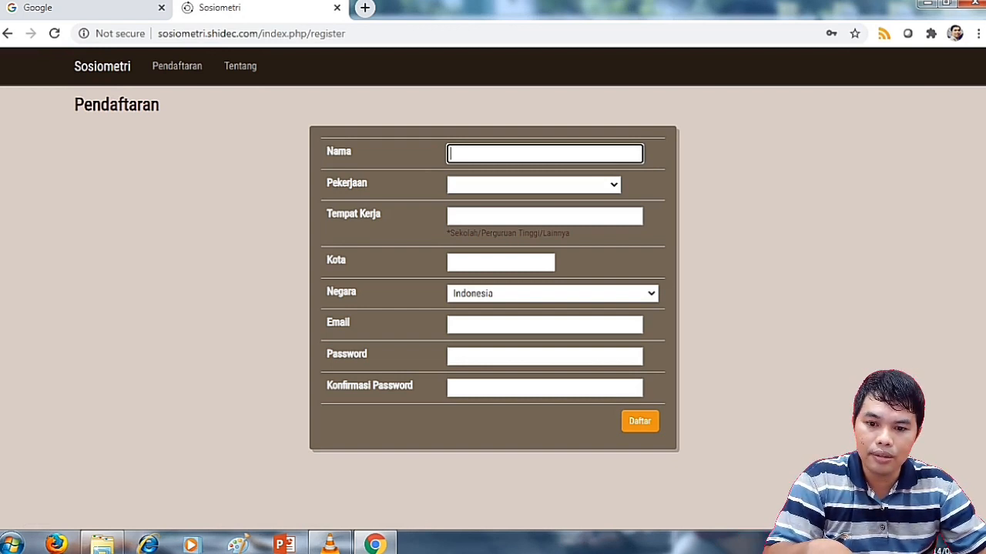
click(534, 185)
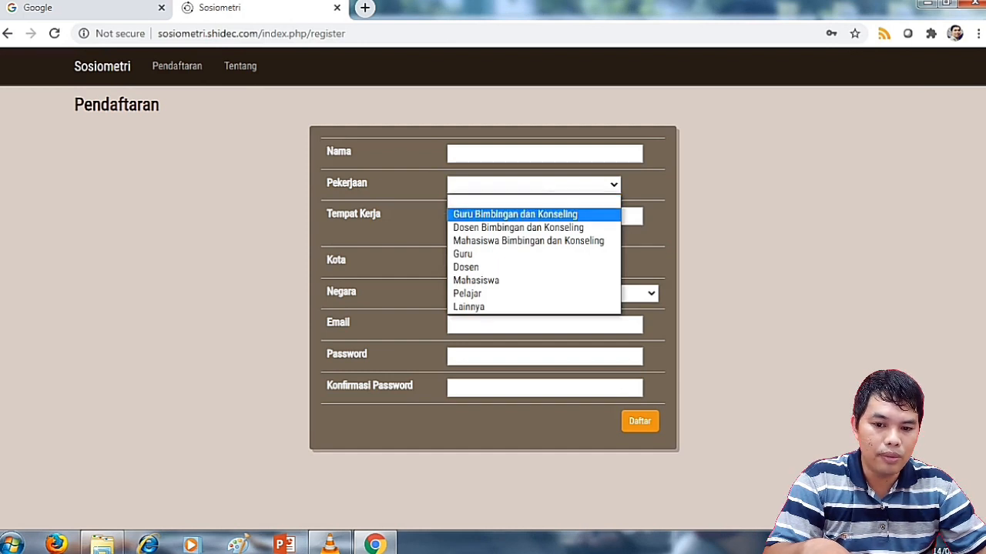
click(533, 215)
click(533, 184)
click(534, 228)
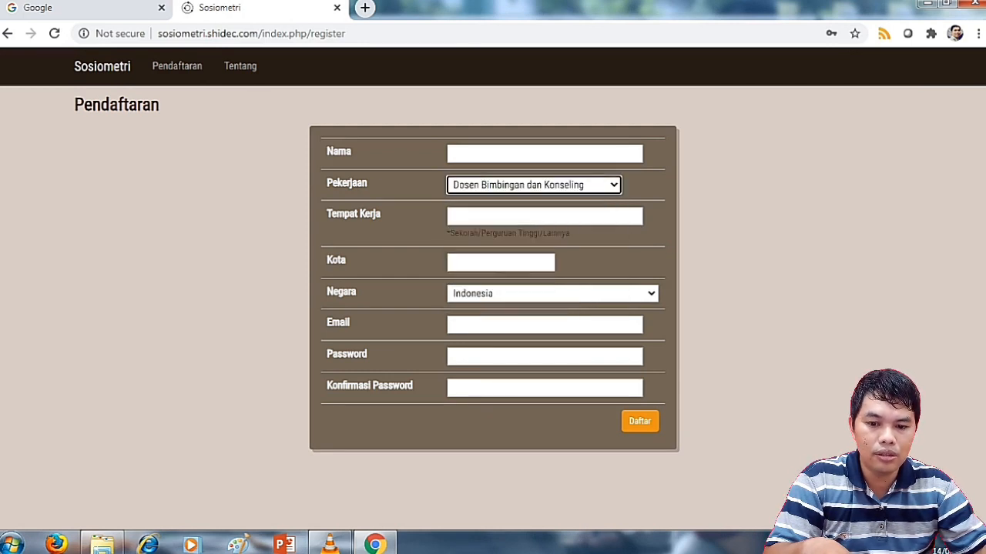
click(534, 184)
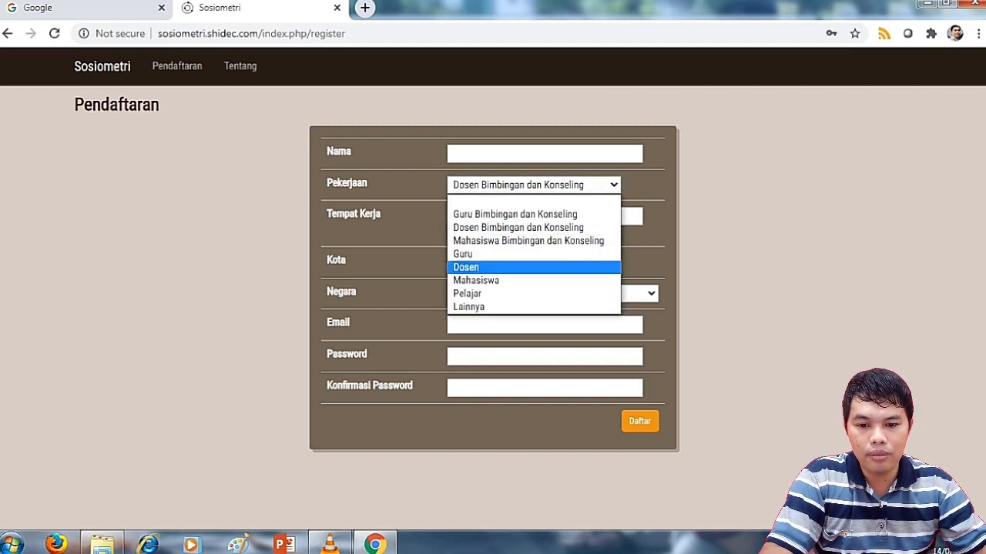
click(533, 185)
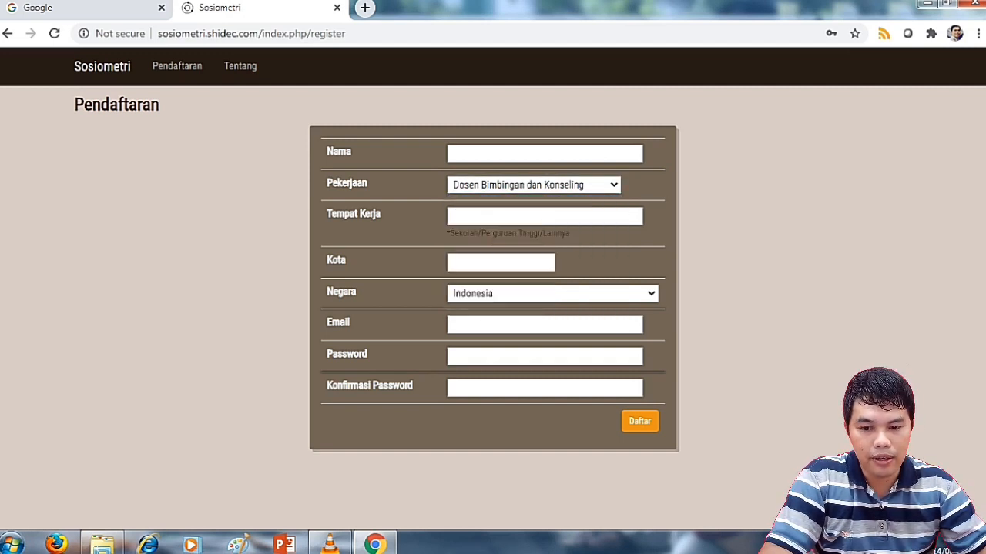
Step: Go through the registration form's workplace, city, country, email and password fields, choosing Indonesia as the country
click(545, 216)
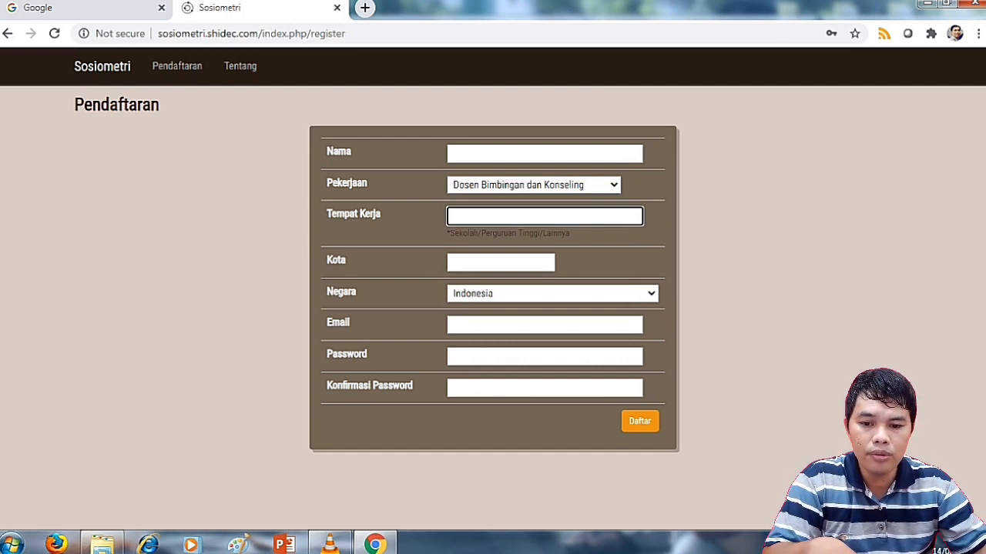
click(501, 263)
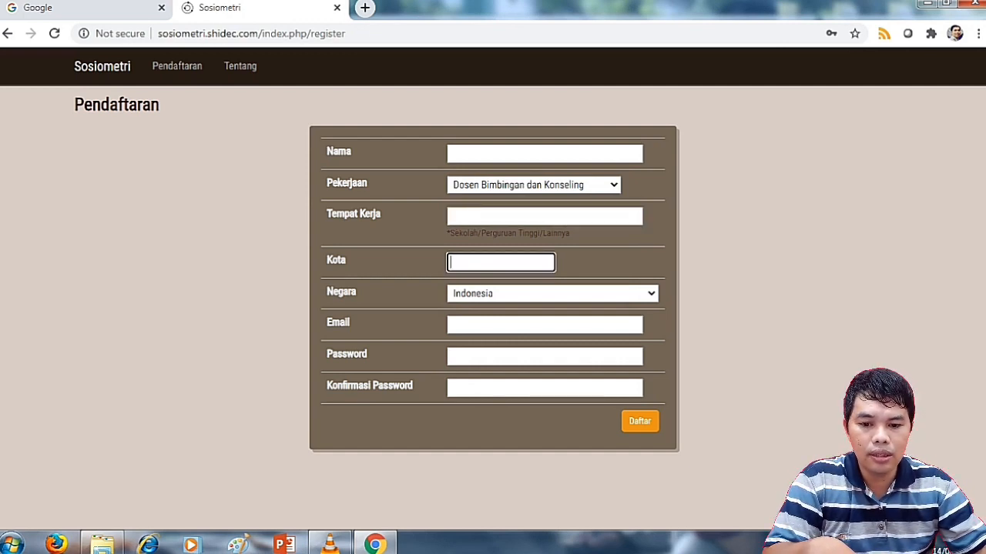
click(552, 294)
scroll(547, 277, down, 1)
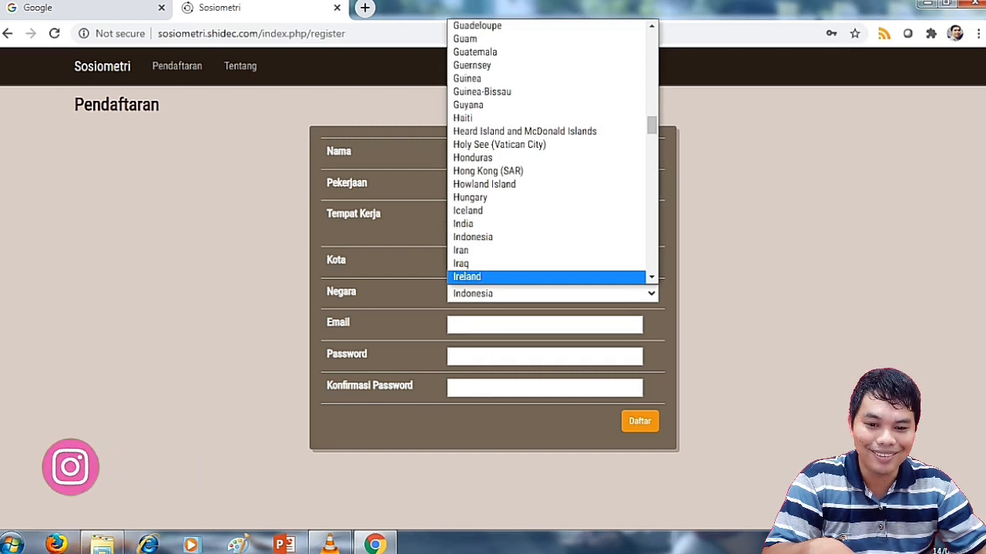
click(545, 237)
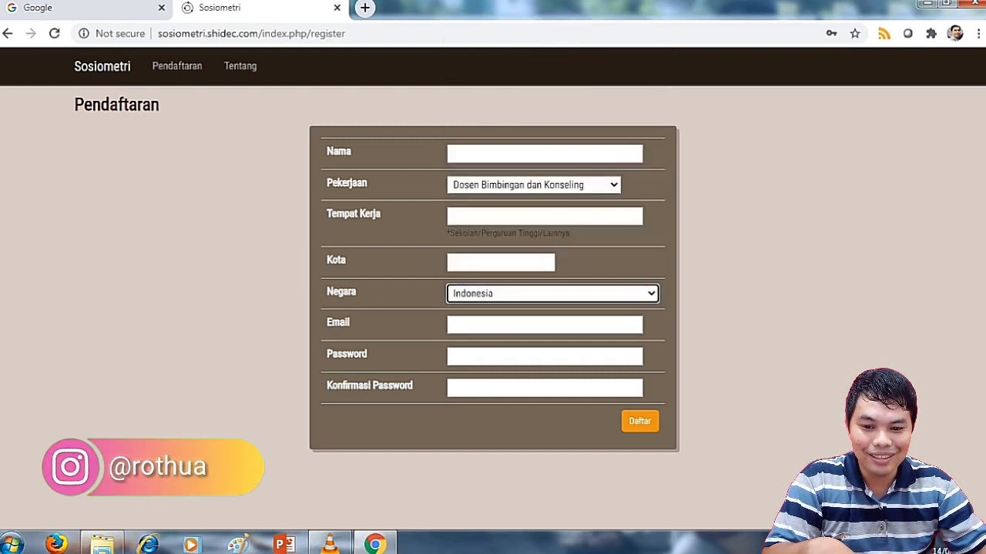
click(544, 325)
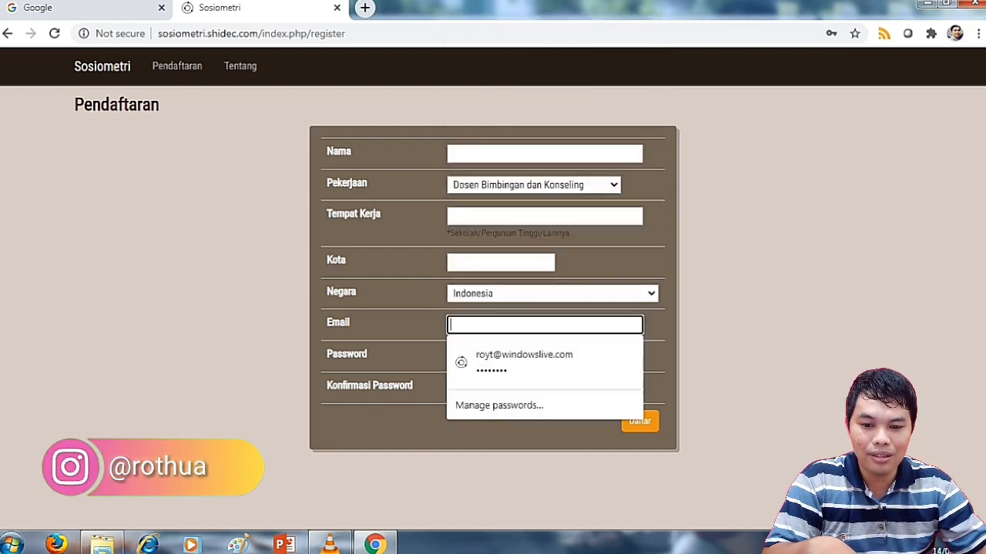
click(724, 326)
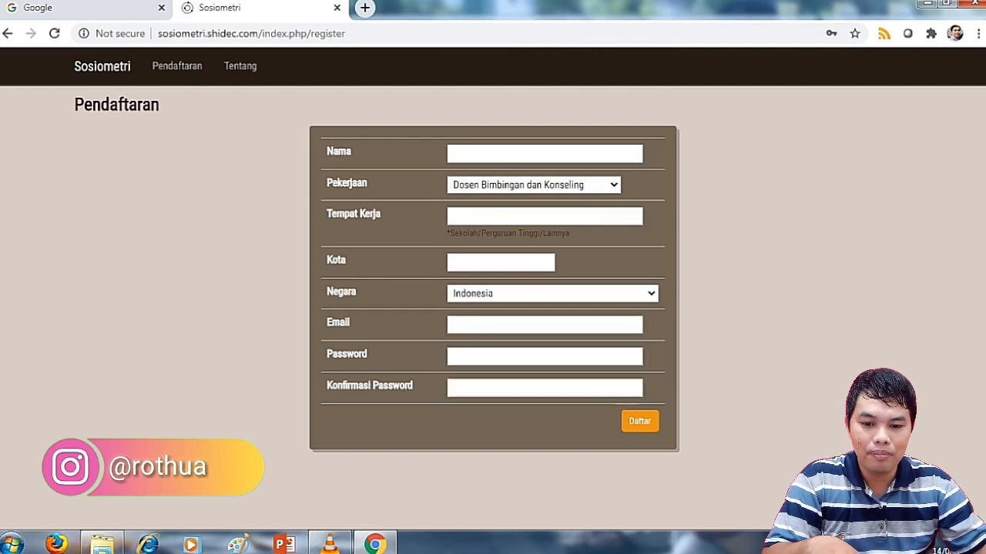
click(544, 357)
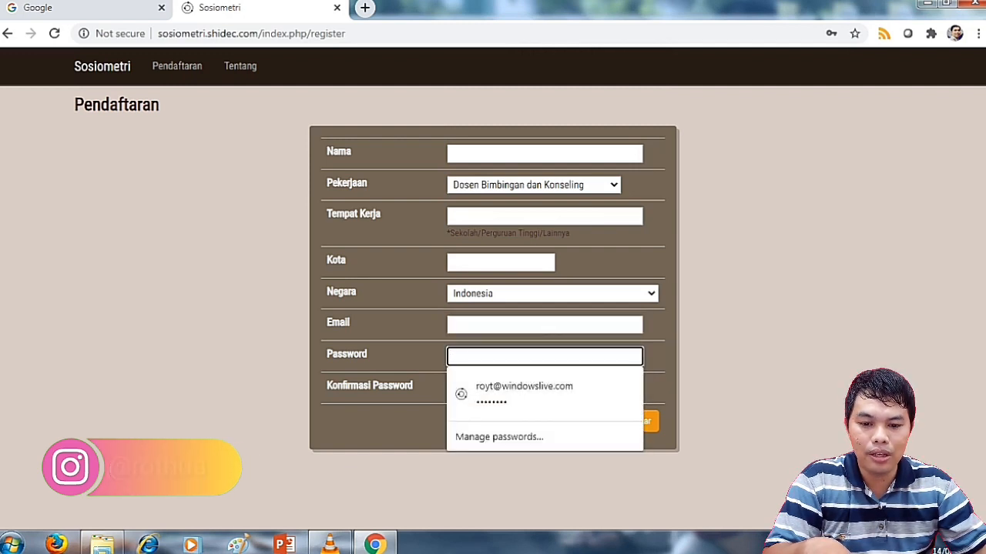
click(724, 357)
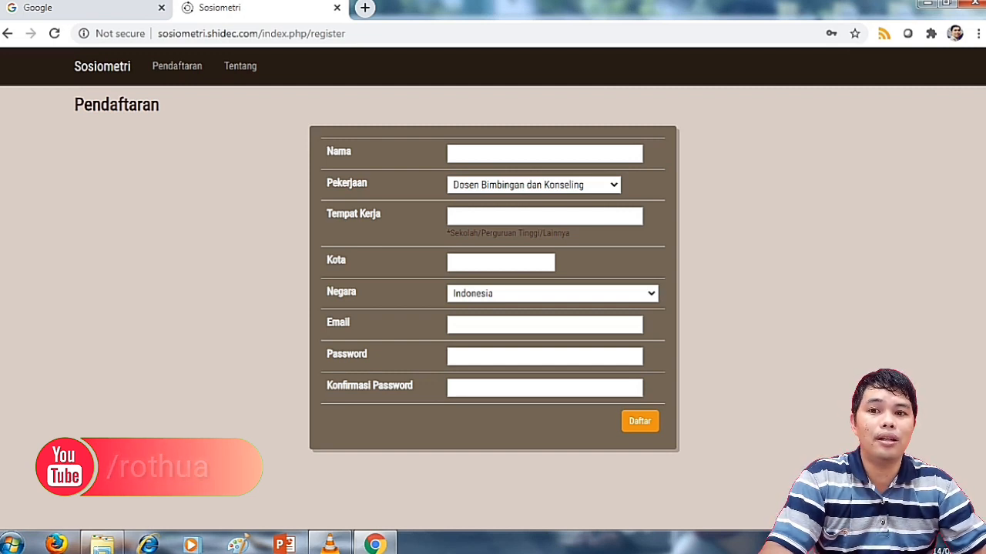
Step: Return to the home page and log in with the saved account email and password
click(102, 66)
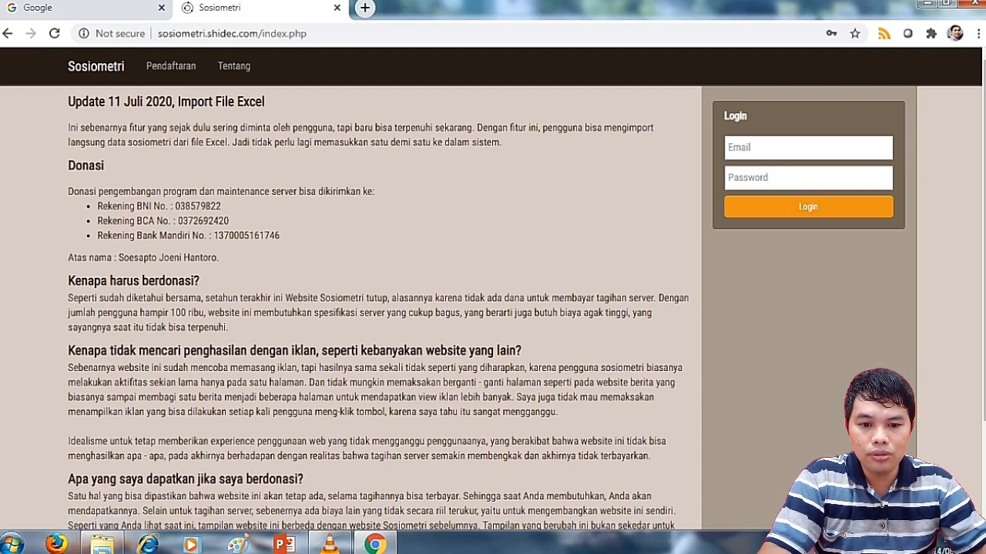
click(807, 147)
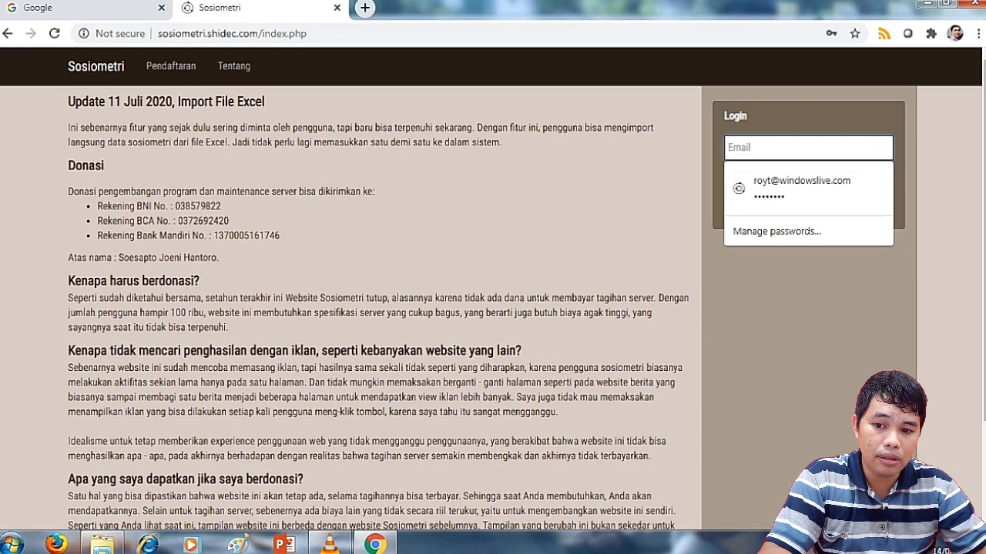
click(802, 188)
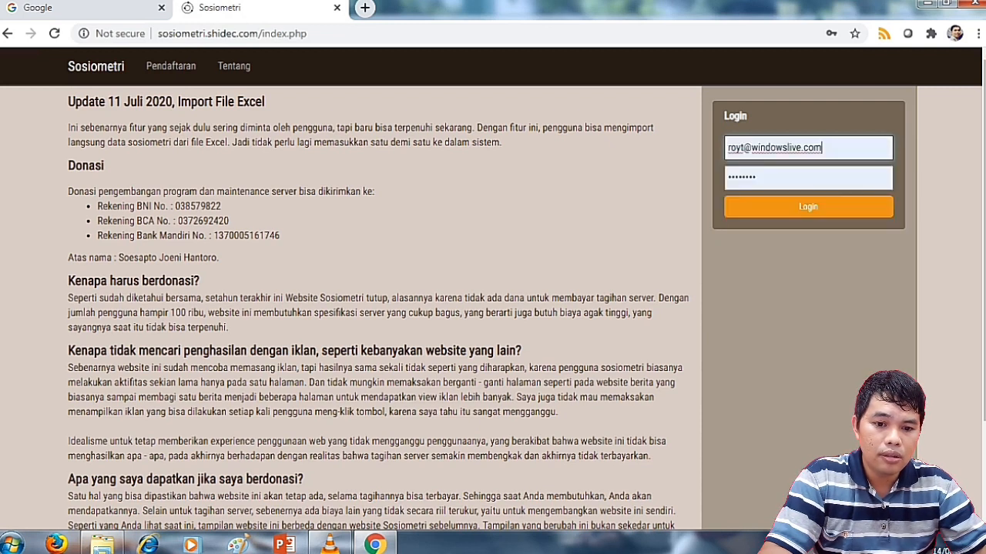
click(801, 177)
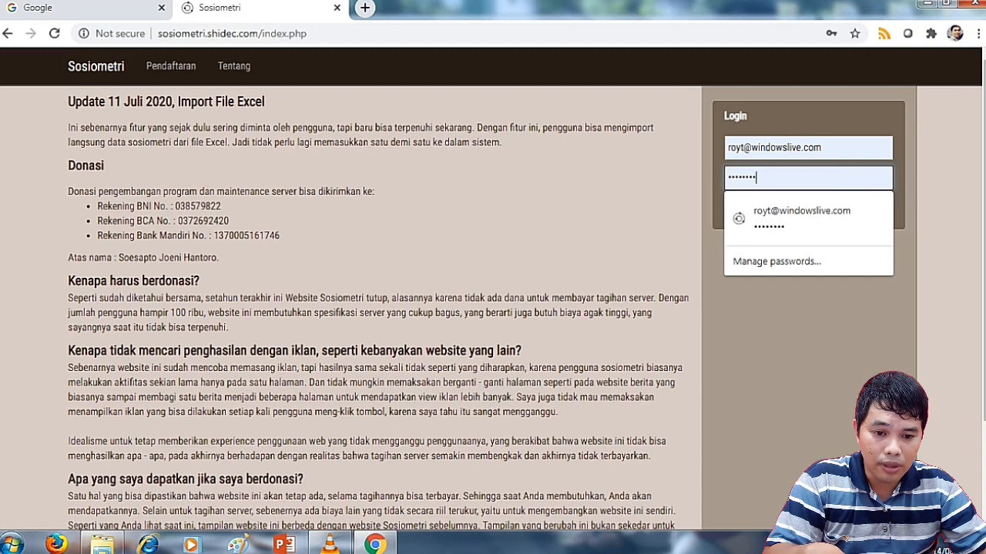
key(Tab)
key(Return)
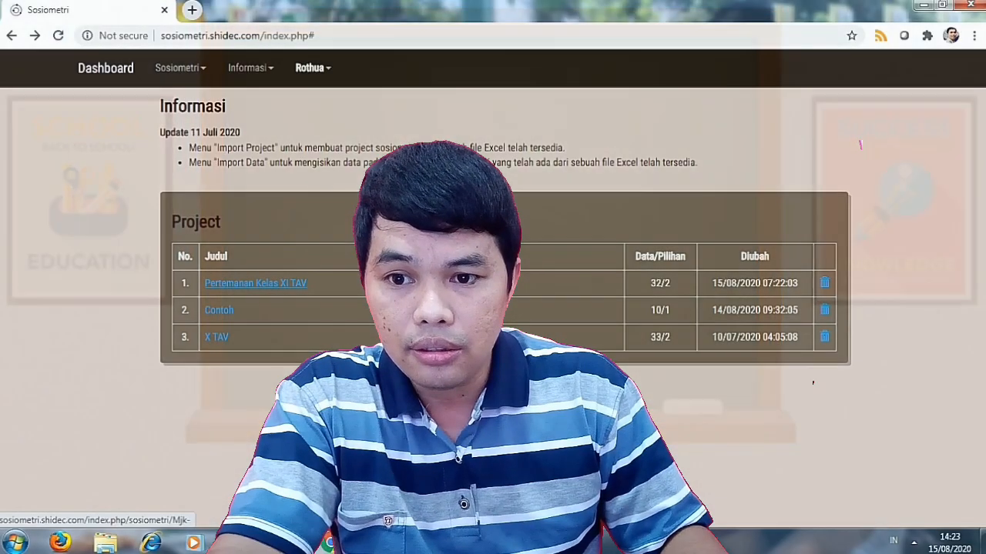
Step: Open the project Pertemanan Kelas XI TAV and display its full sociogram
click(255, 283)
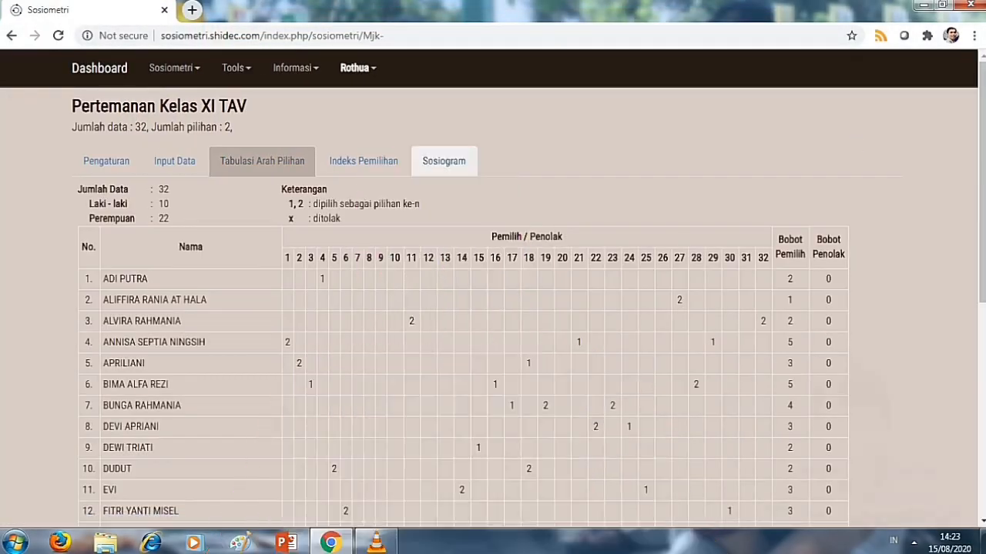
click(444, 161)
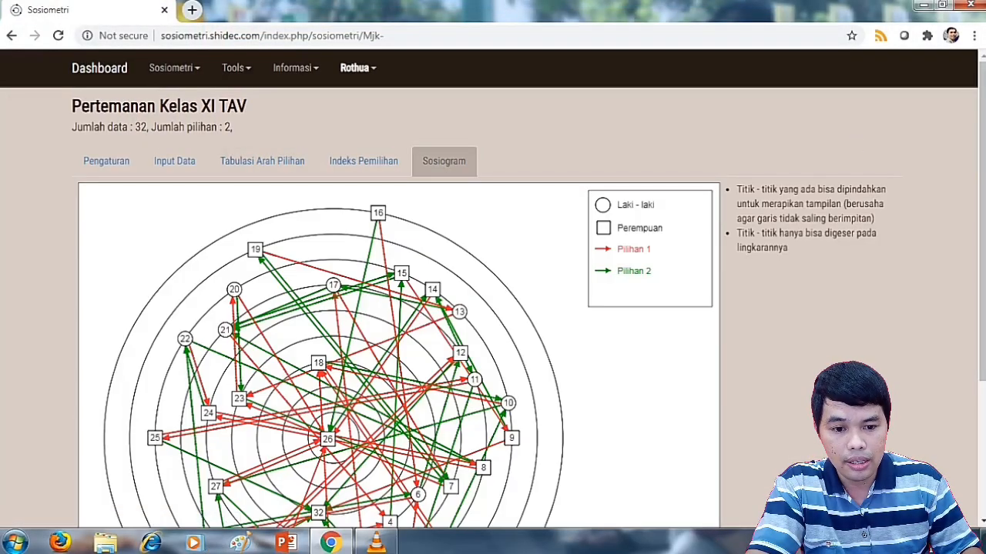
scroll(493, 291, down, 2)
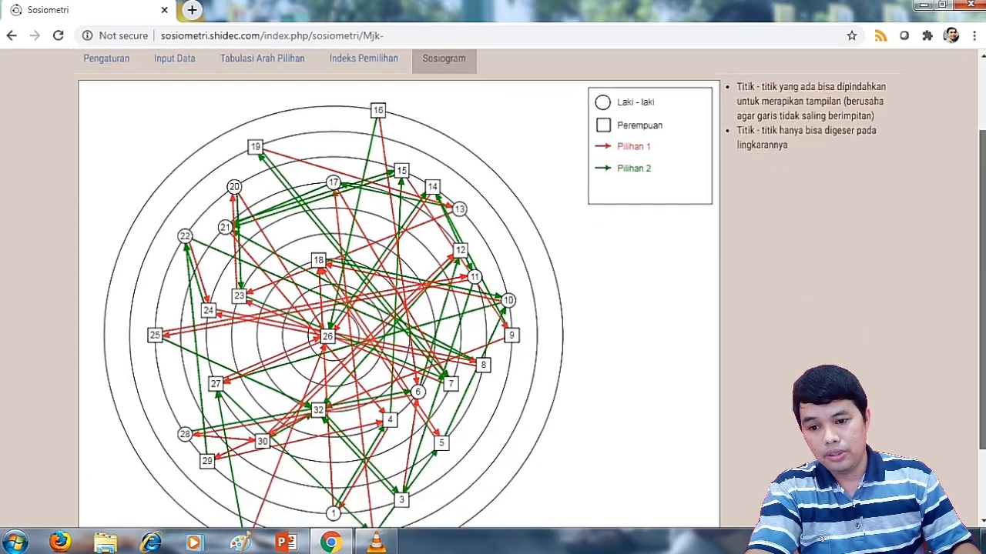
drag(981, 295, 982, 308)
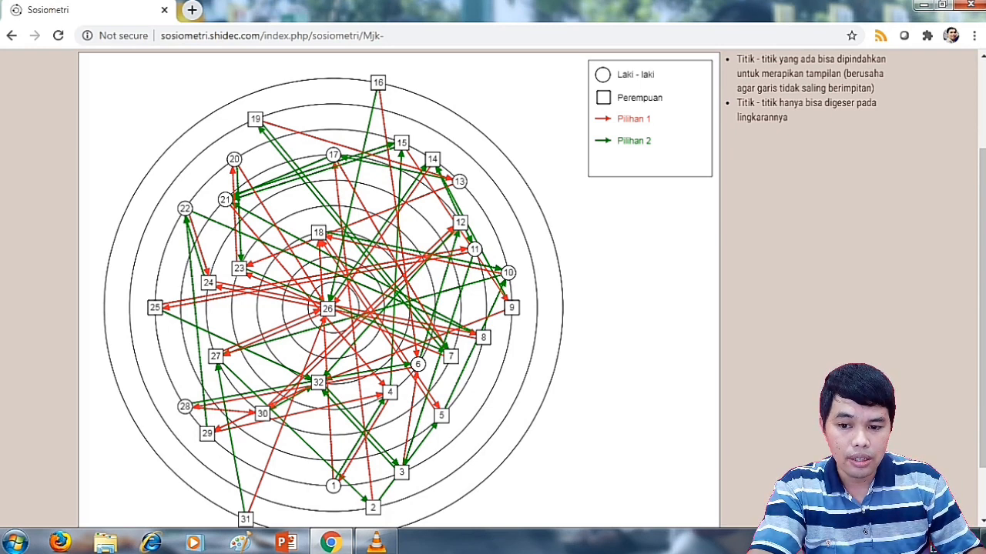
Step: Shift nodes 16, 9 and 24 slightly along their circles in the sociogram to separate the connecting lines
mouse_move(327, 309)
mouse_down()
mouse_move(338, 312)
mouse_move(328, 308)
mouse_up()
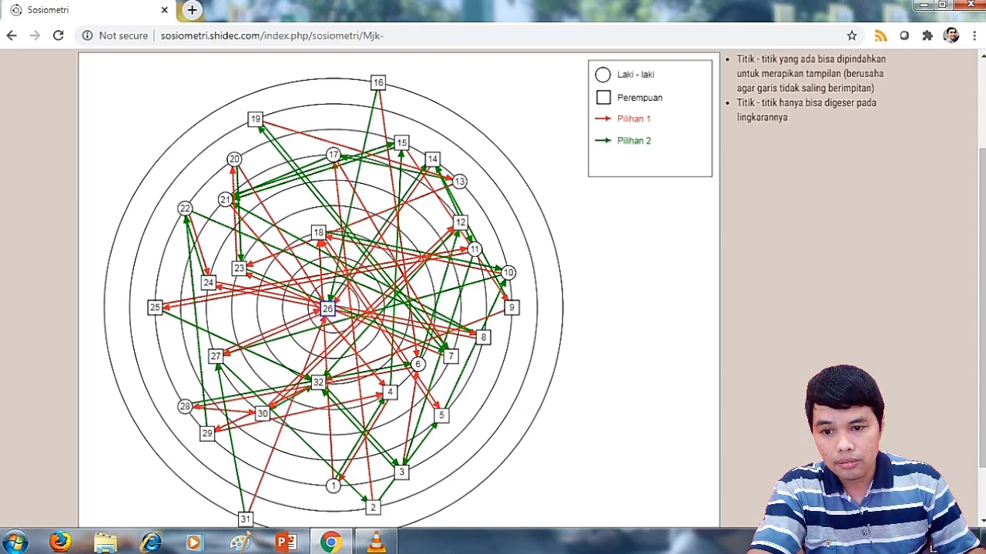
drag(377, 82, 353, 79)
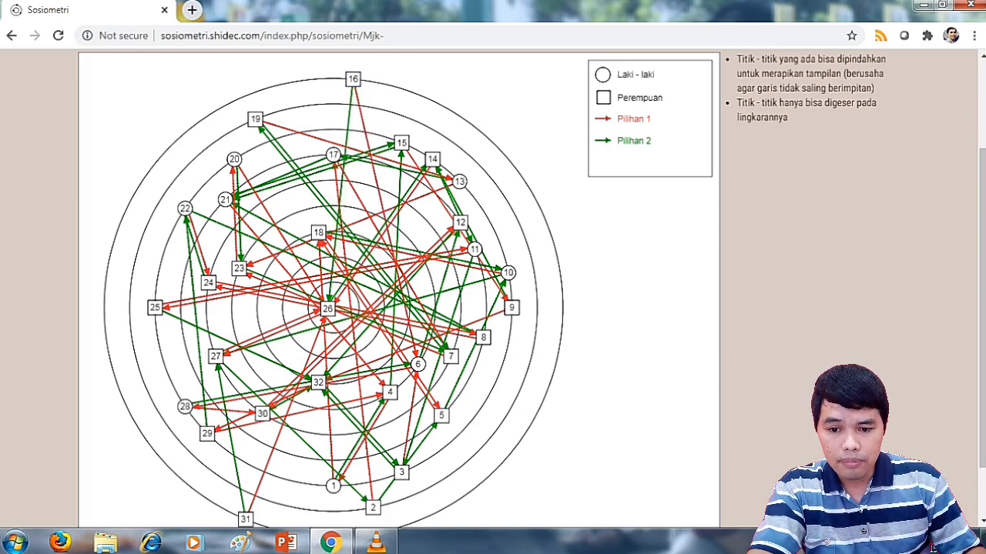
drag(511, 308, 451, 357)
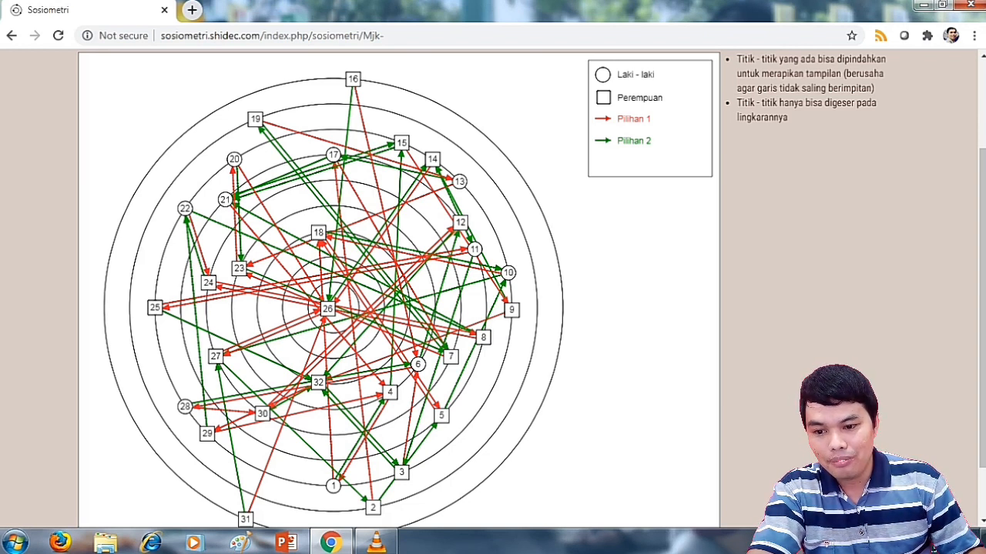
drag(208, 283, 206, 316)
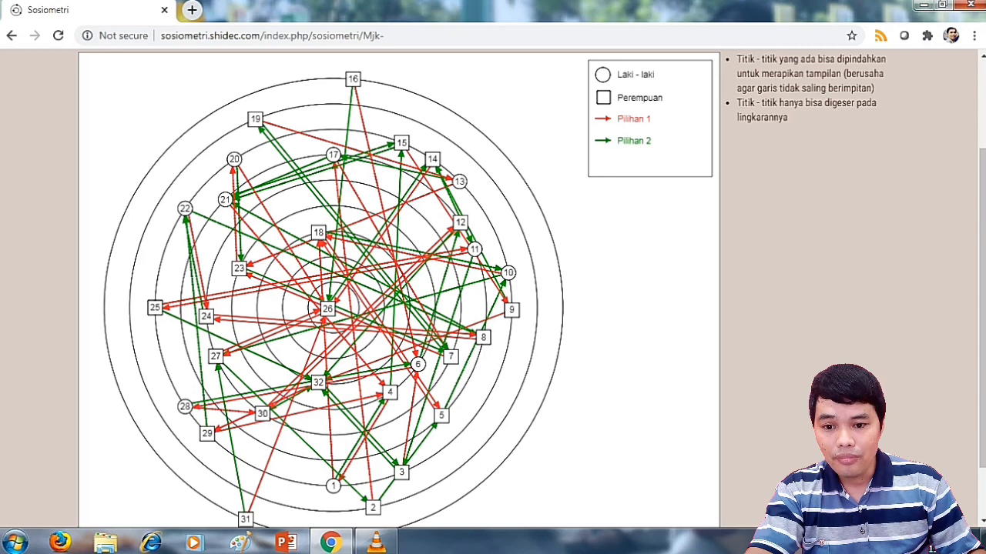
Step: Move node 13 along its circle to the opposite side of the sociogram, between nodes 22 and 25
drag(459, 181, 158, 270)
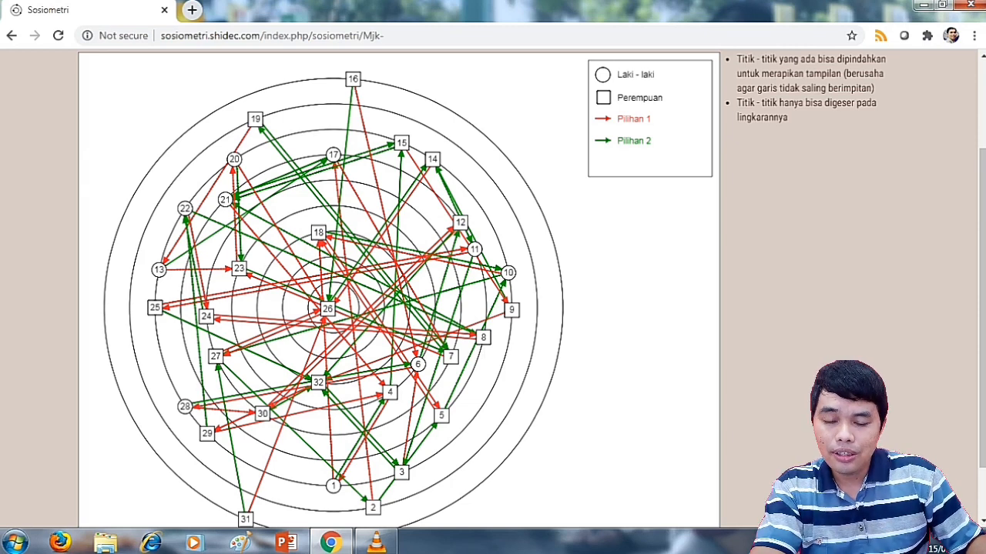
Step: Open the Import Project dialog and show its Excel file format guide
scroll(493, 289, up, 2)
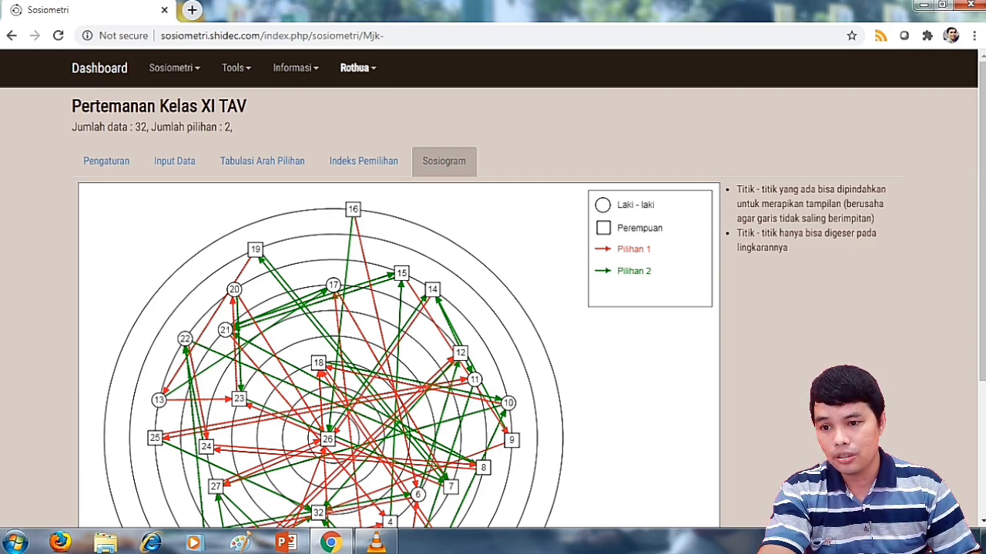
click(174, 68)
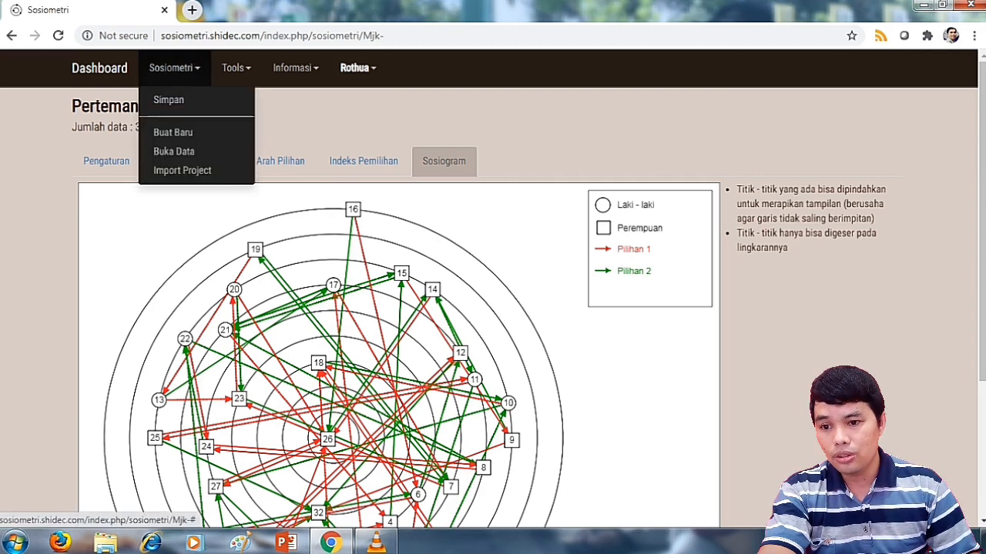
click(174, 68)
click(174, 68)
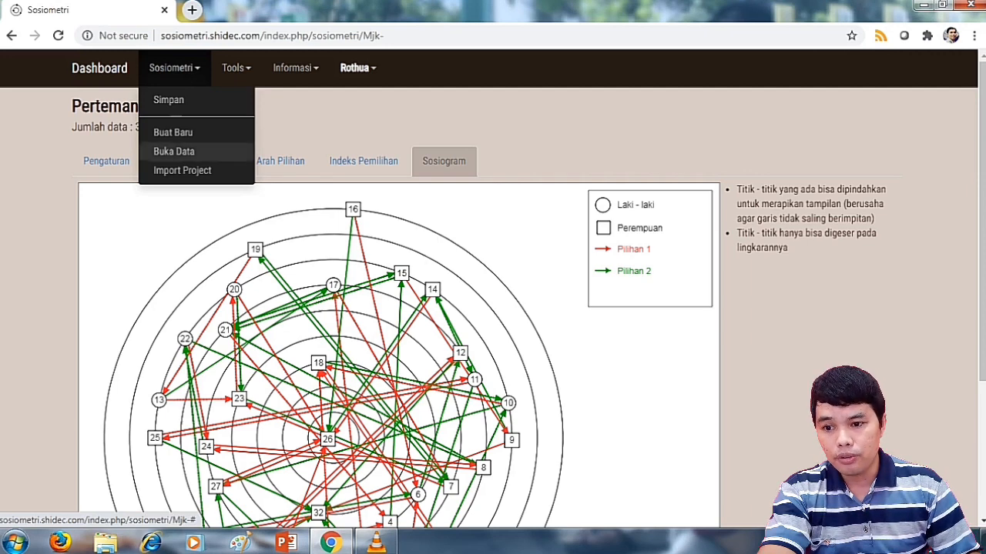
click(183, 170)
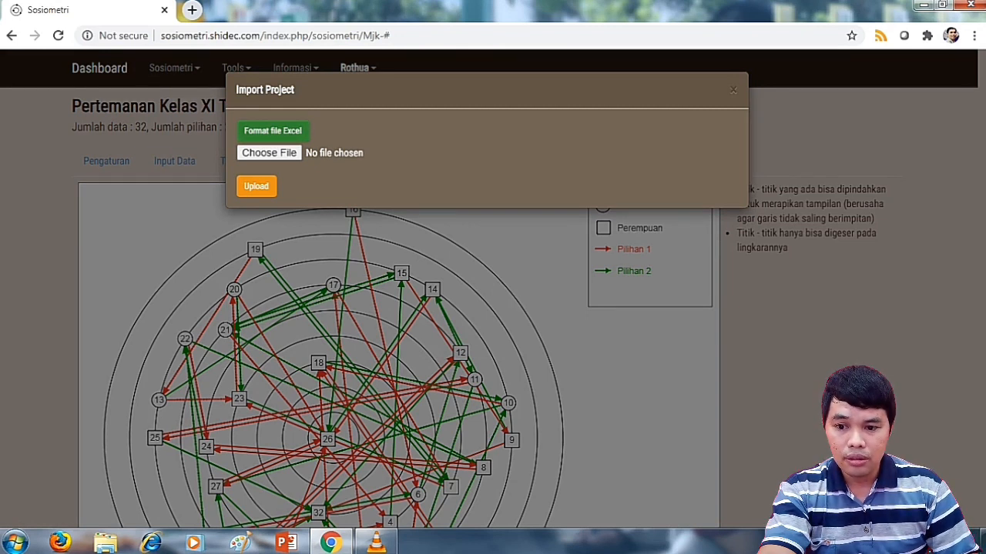
click(273, 131)
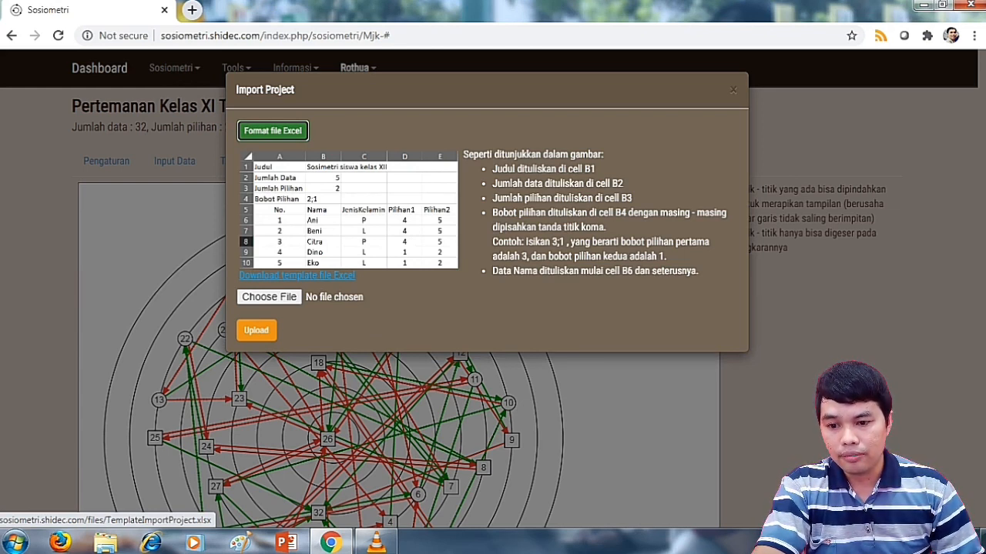
Step: Download the Excel import template and open TemplateImportProject from the Downloads folder with editing enabled
click(297, 275)
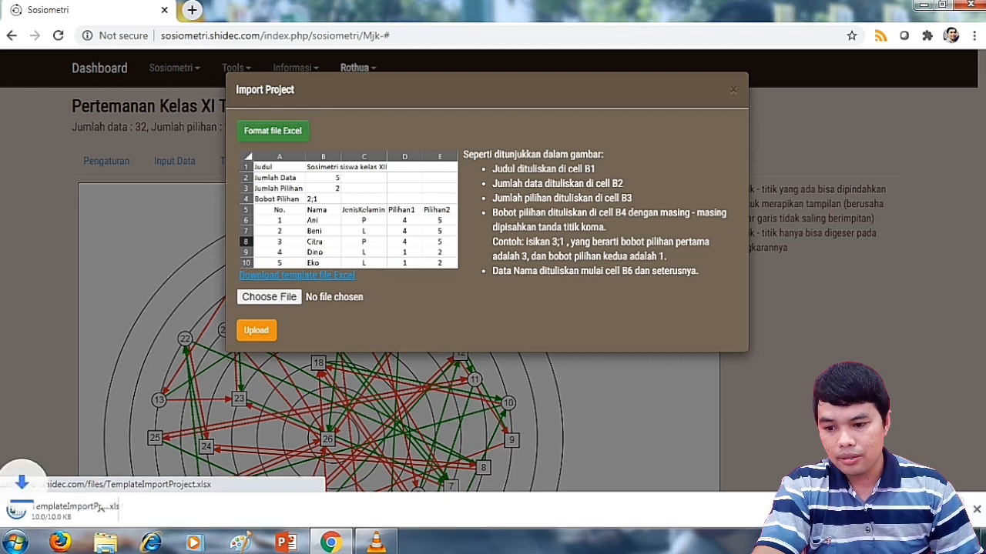
click(145, 509)
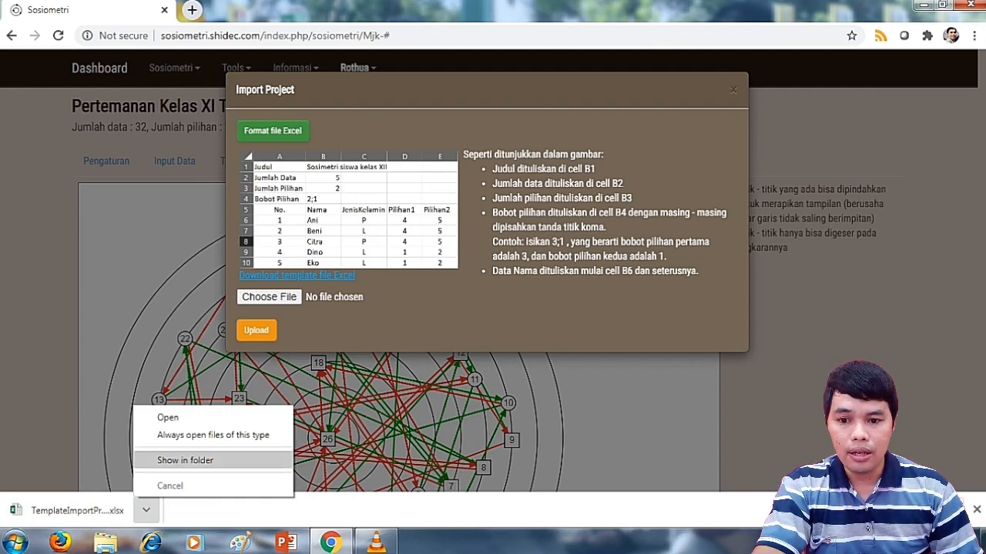
click(185, 460)
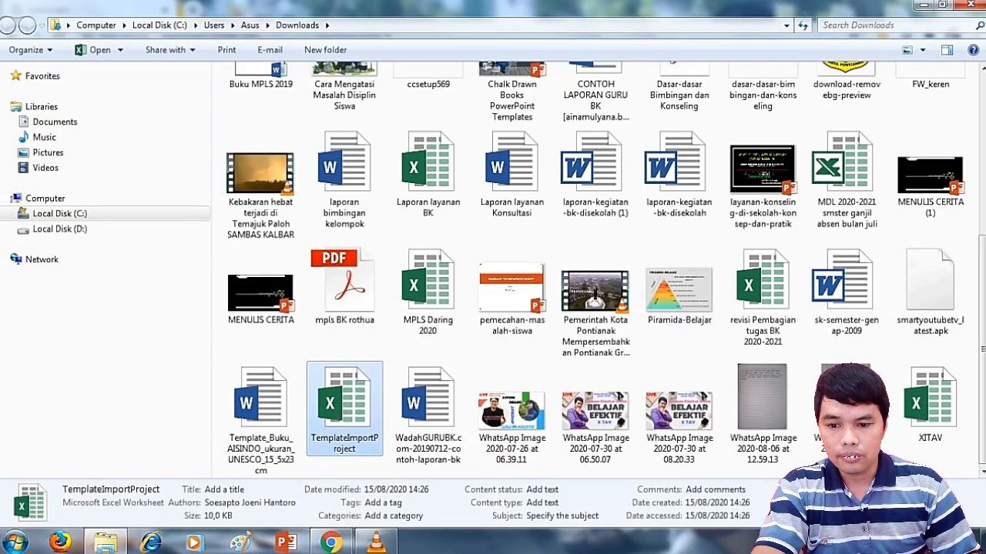
double_click(350, 398)
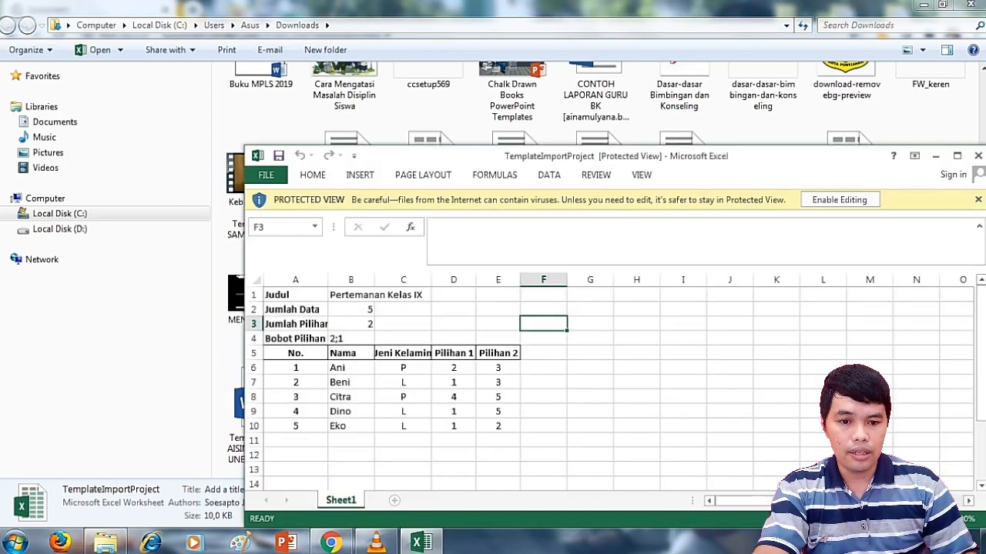
click(957, 156)
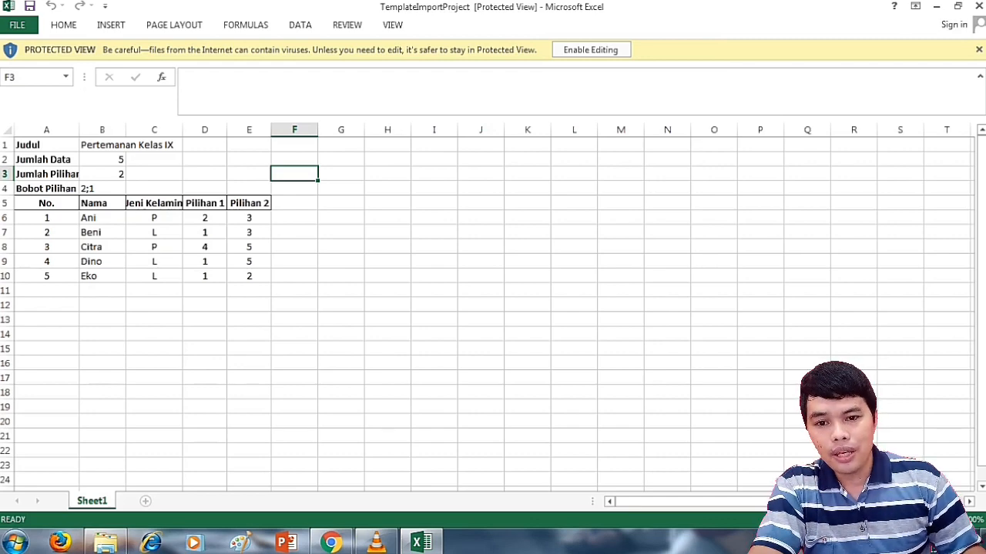
click(589, 49)
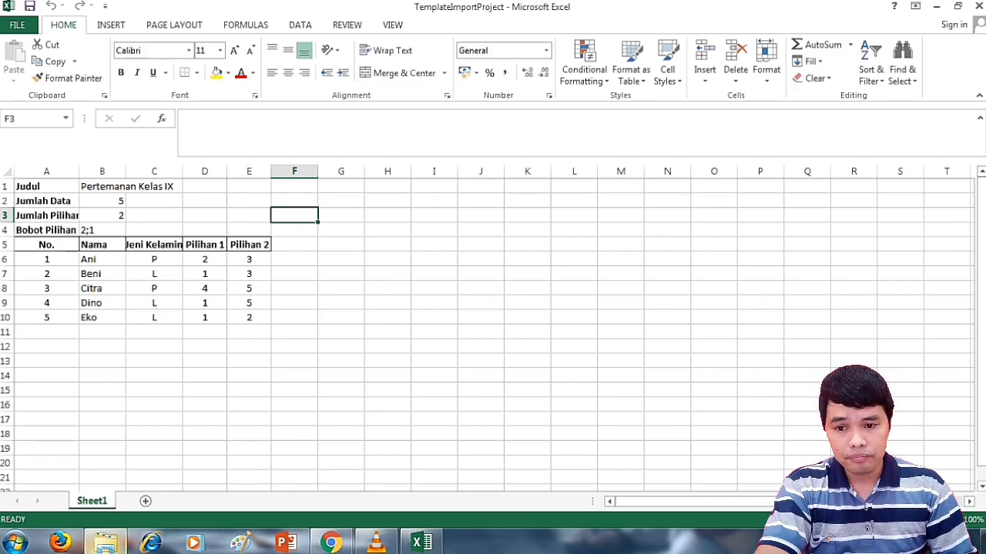
Step: Switch to the file explorer and browse to the OneDrive folder under Local Disk (C:), Users, Asus
click(105, 543)
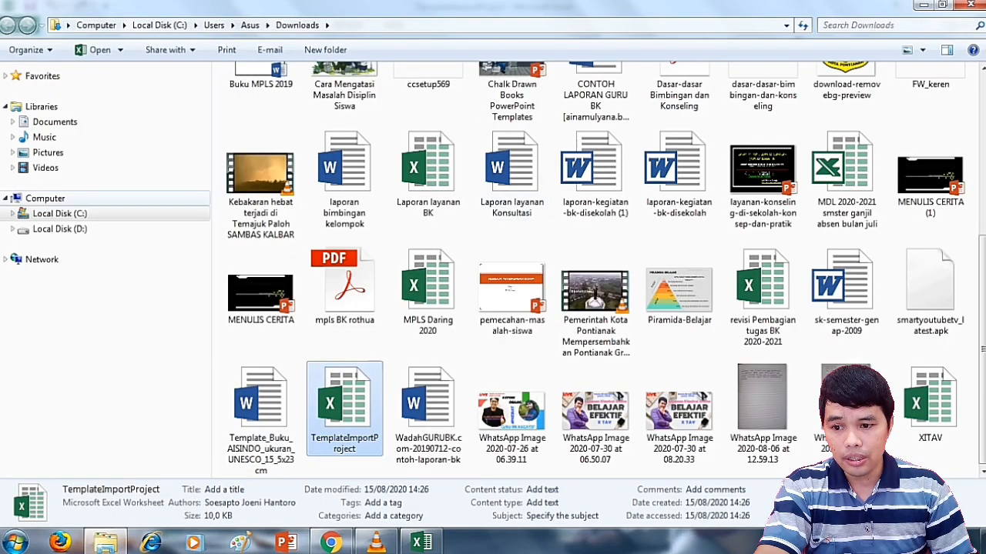
click(60, 213)
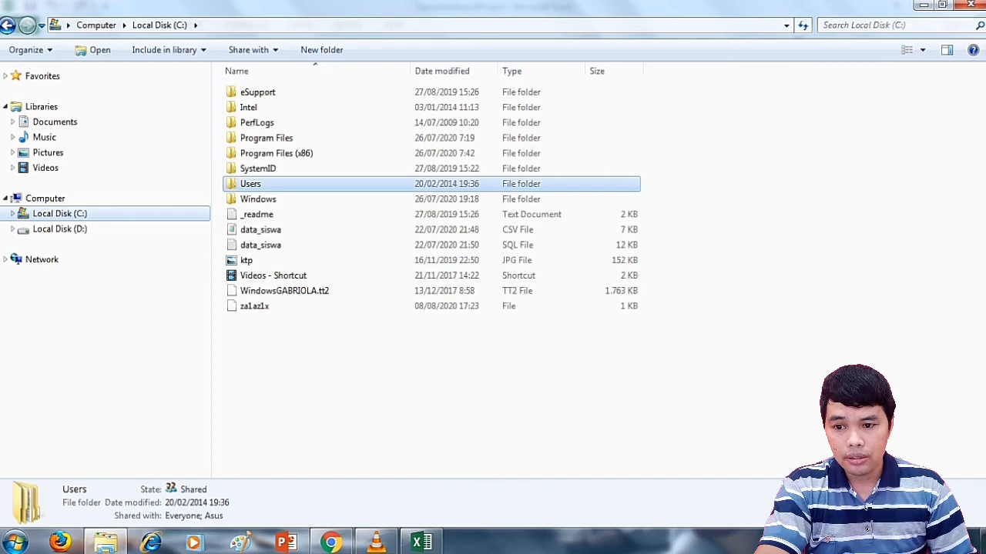
double_click(250, 184)
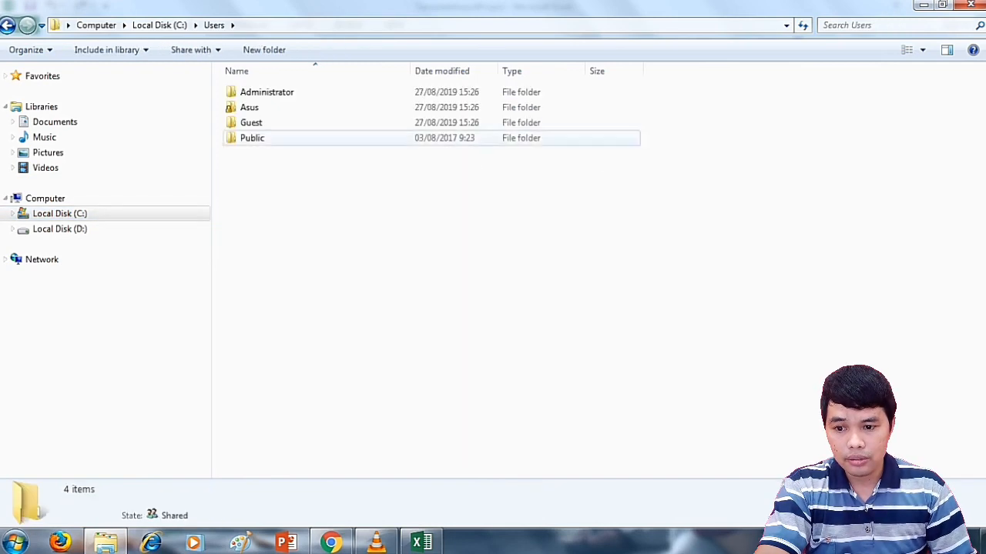
double_click(249, 107)
double_click(258, 261)
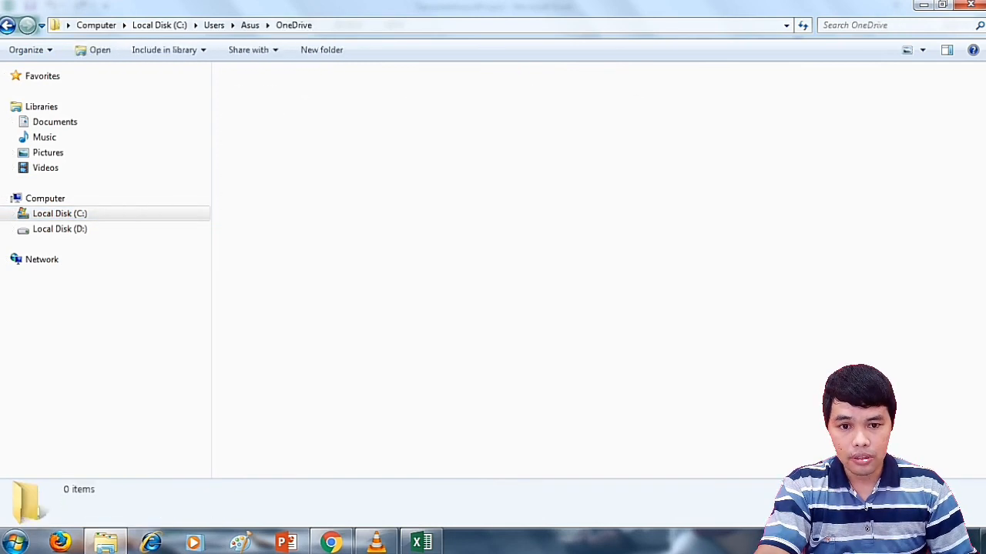
Step: Search OneDrive for "sosiogram" and open the workbook X TEI A 2016 - 2017 - Pertanyaan 001 from the Sosiogram folder
key(ctrl+e)
text(s)
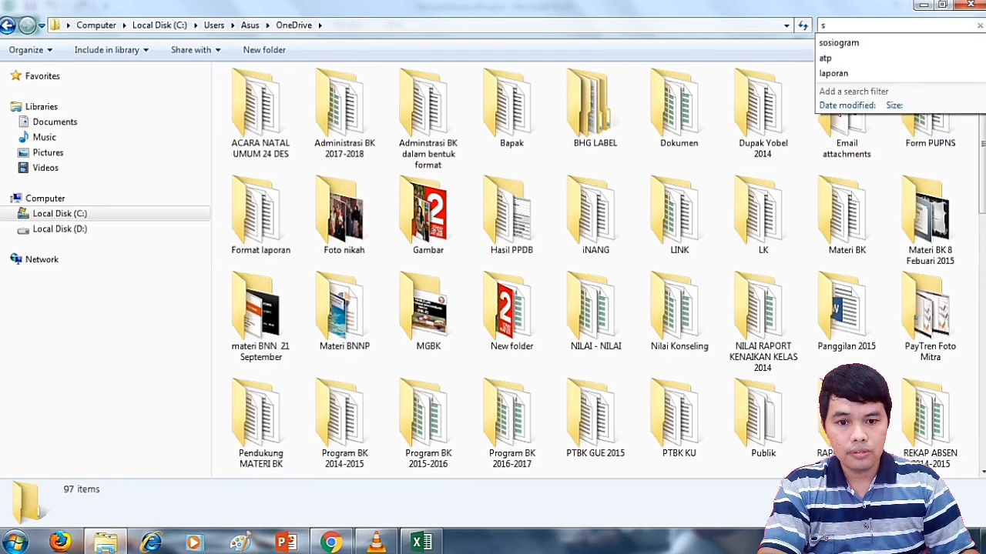
text(osiogram)
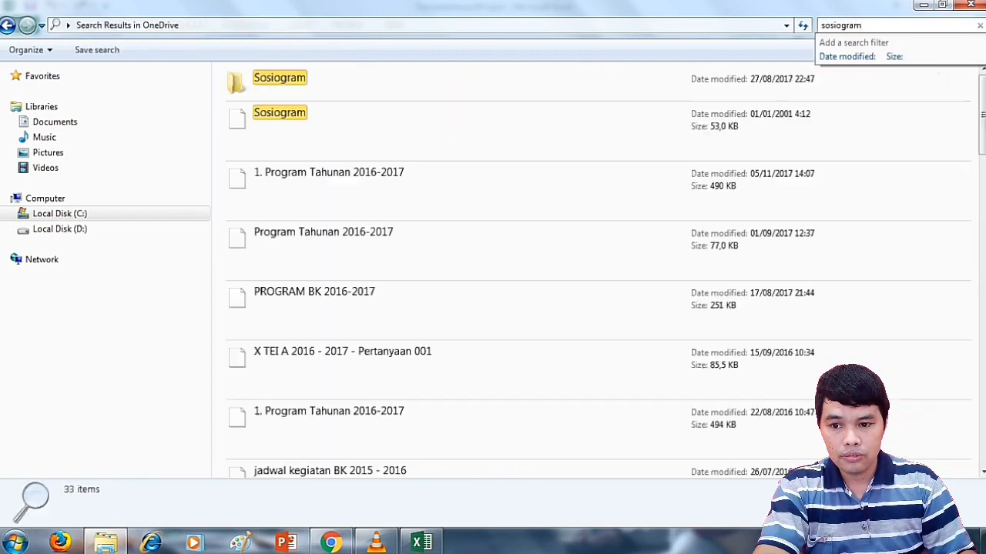
double_click(287, 79)
double_click(308, 93)
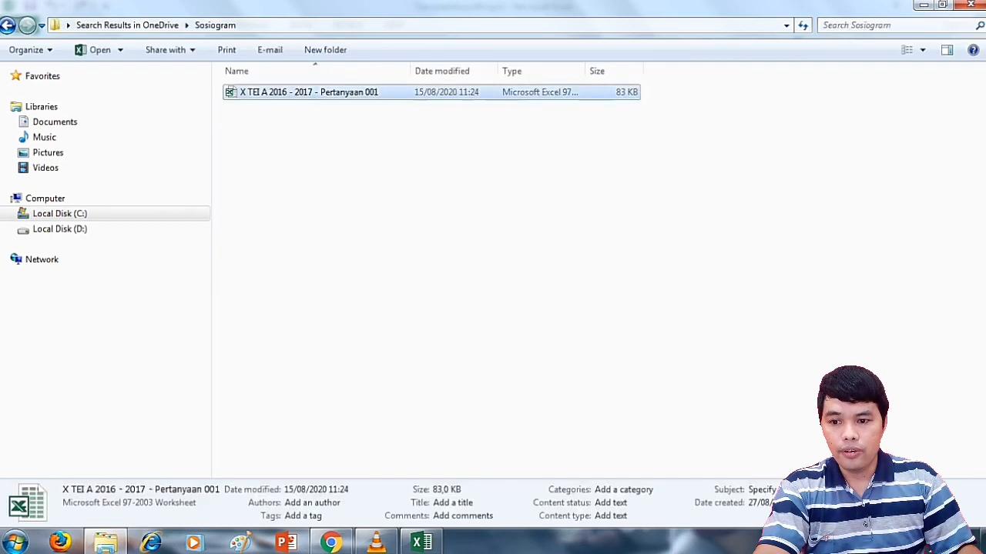
Step: Copy all student names from the Nama column of the Data sheet, cells B8 to B42
scroll(493, 335, up, 4)
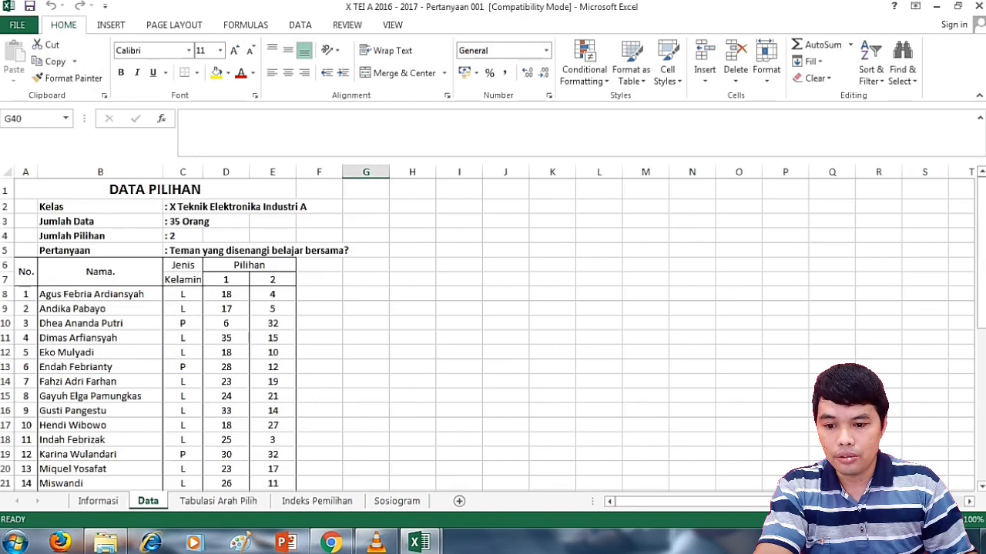
scroll(493, 335, down, 1)
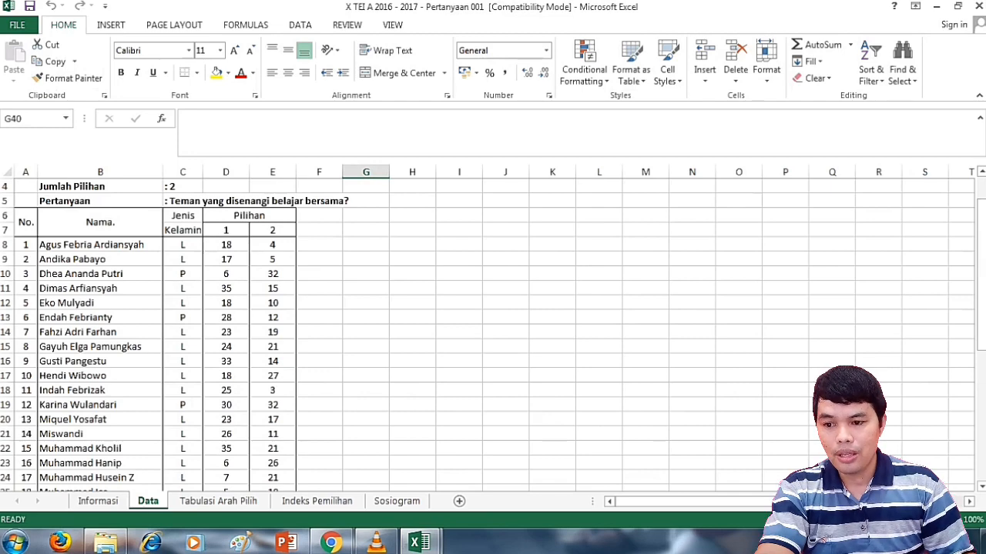
scroll(492, 335, up, 1)
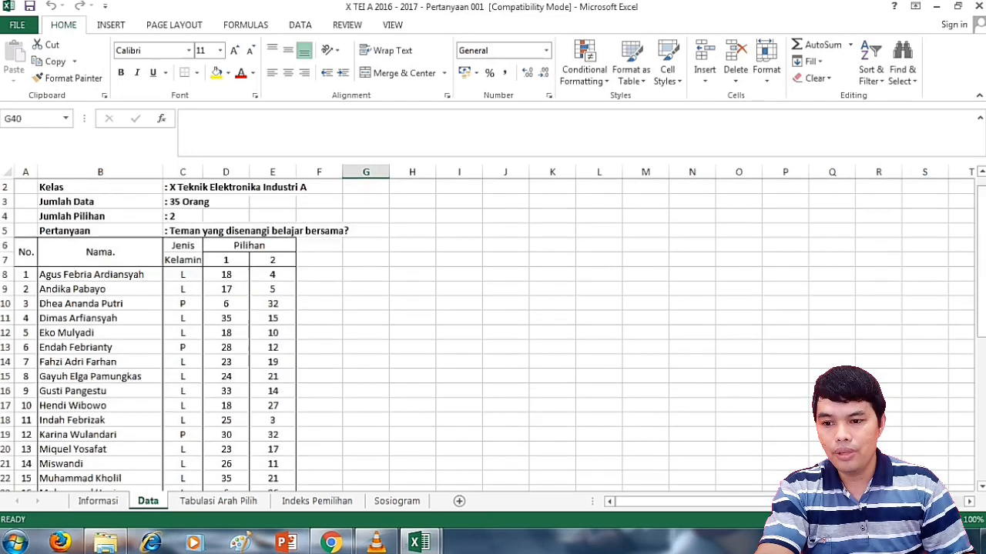
scroll(492, 335, down, 3)
scroll(493, 335, up, 1)
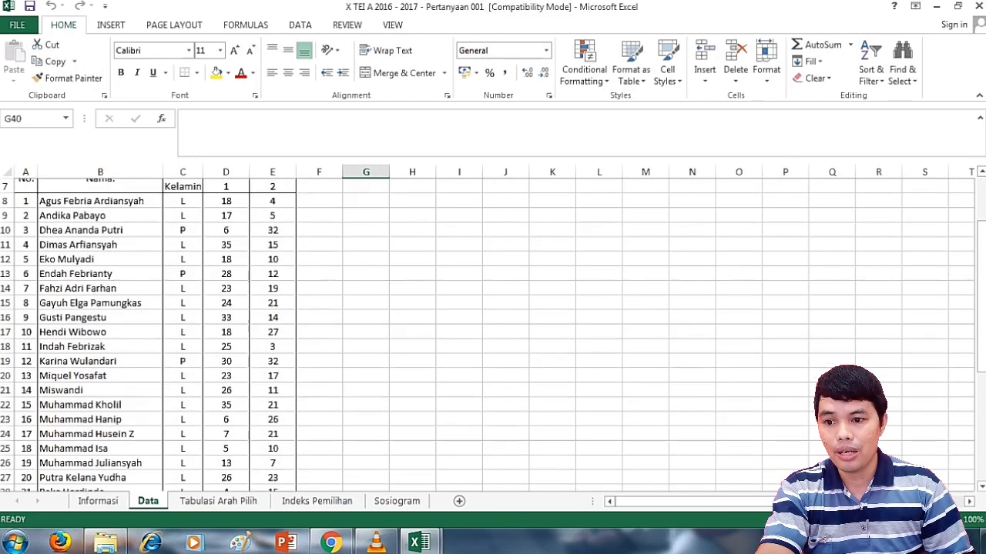
drag(100, 201, 158, 466)
right_click(108, 462)
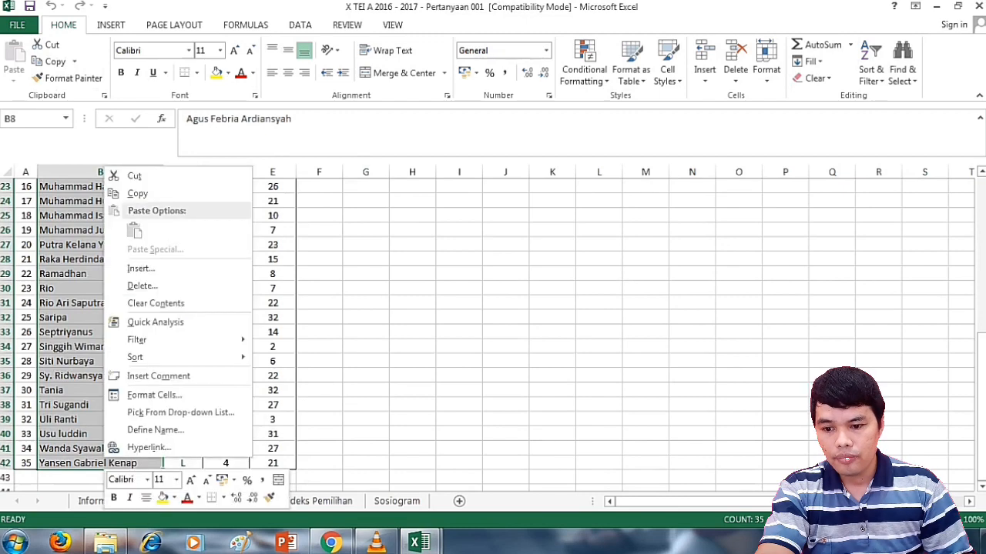
click(137, 193)
scroll(137, 231, up, 7)
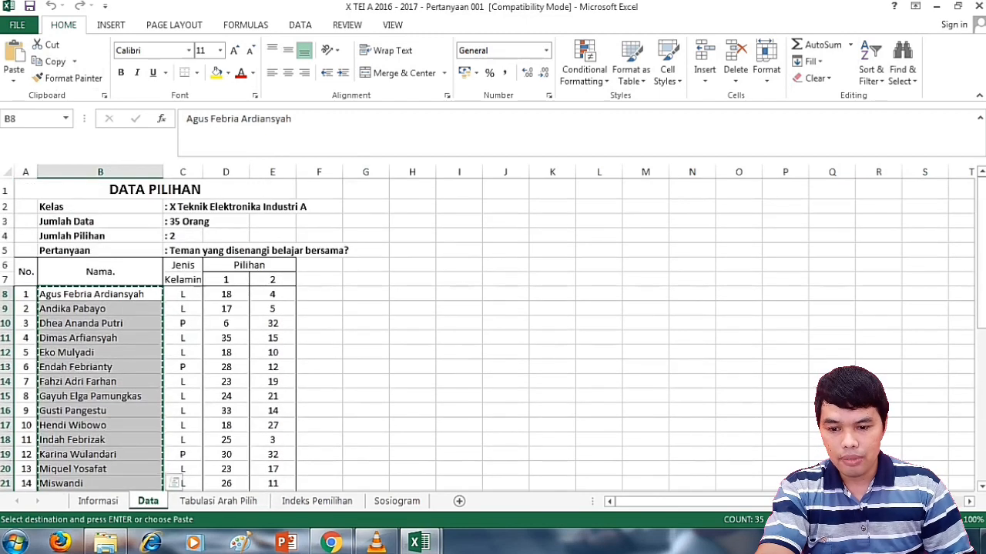
Step: Paste the names as values into TemplateImportProject from cell B6 down, and widen column B to fit them
click(418, 543)
click(341, 461)
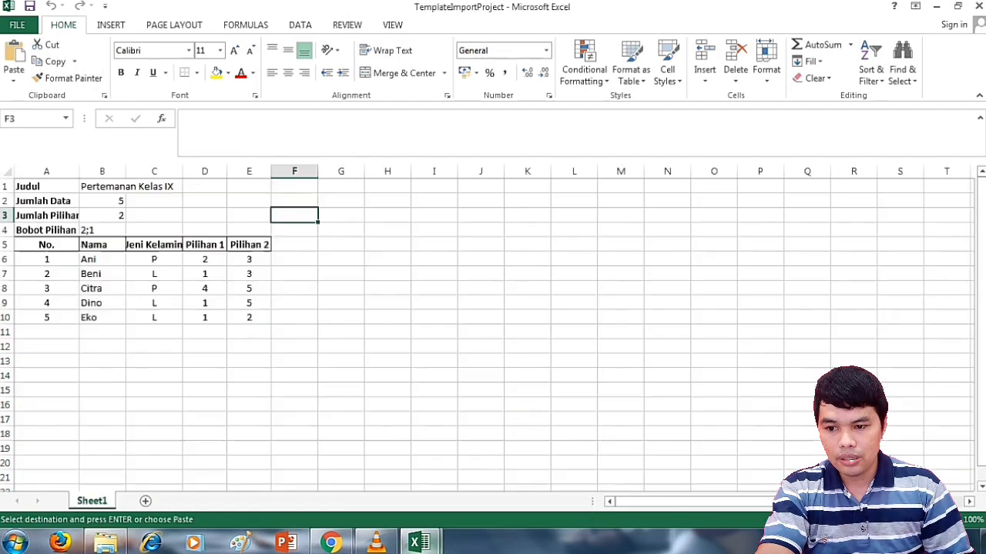
right_click(99, 259)
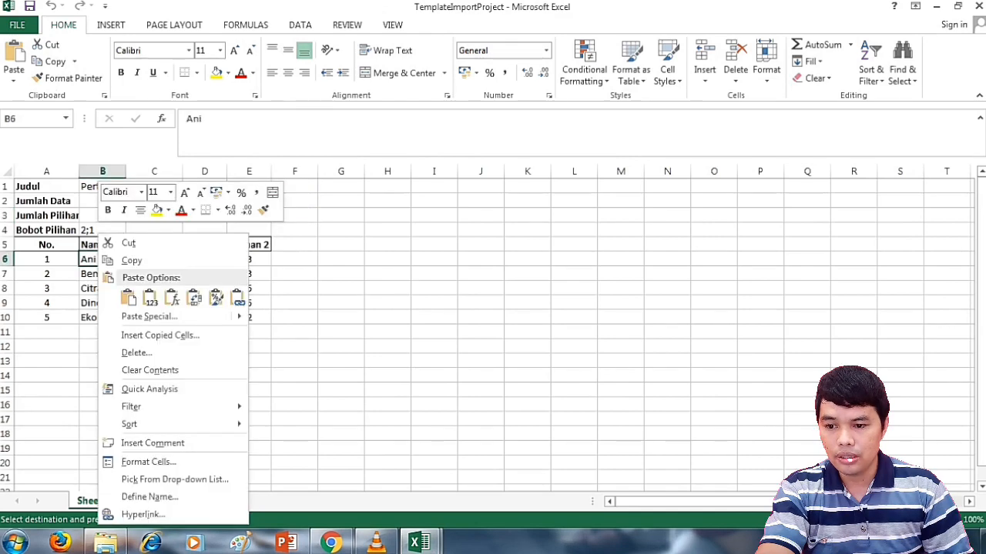
click(154, 317)
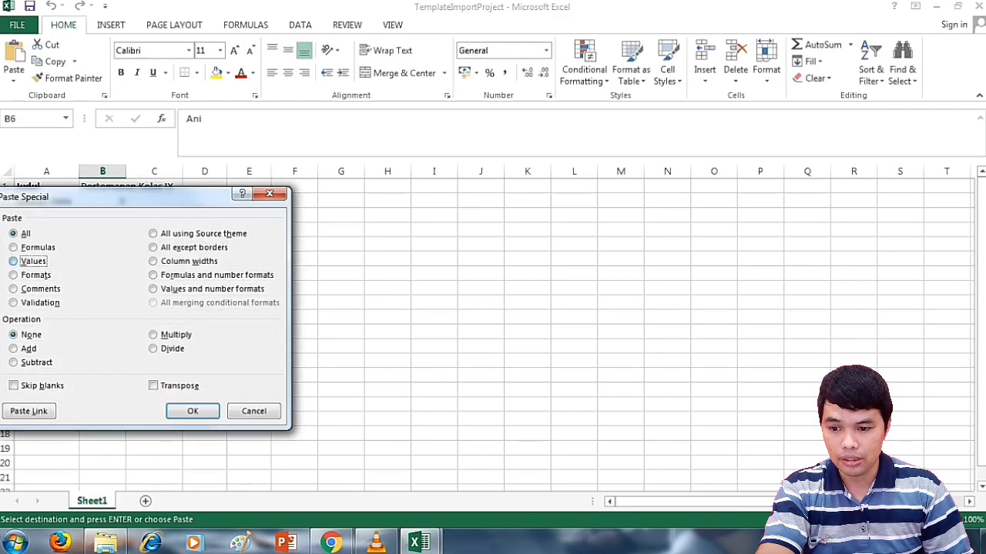
click(16, 261)
click(193, 411)
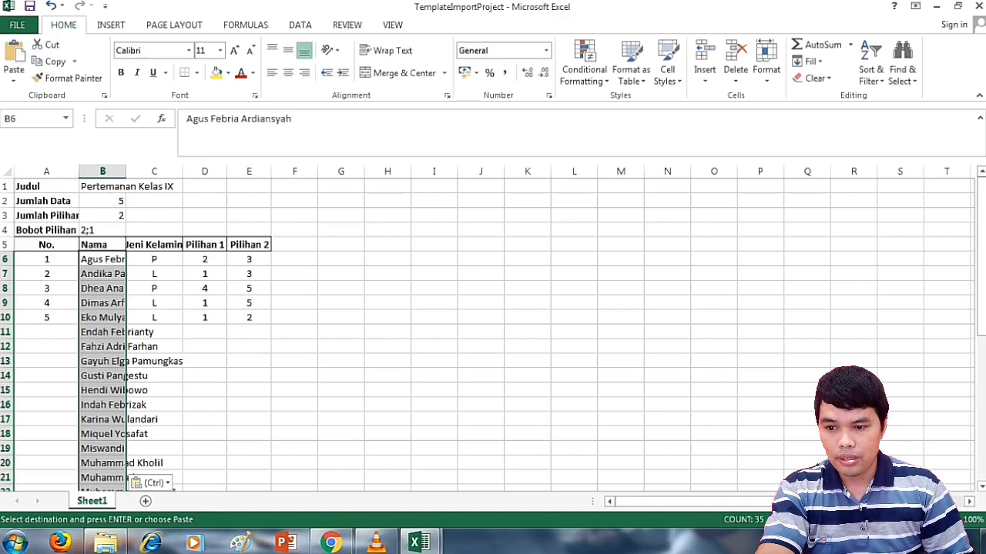
drag(126, 171, 204, 171)
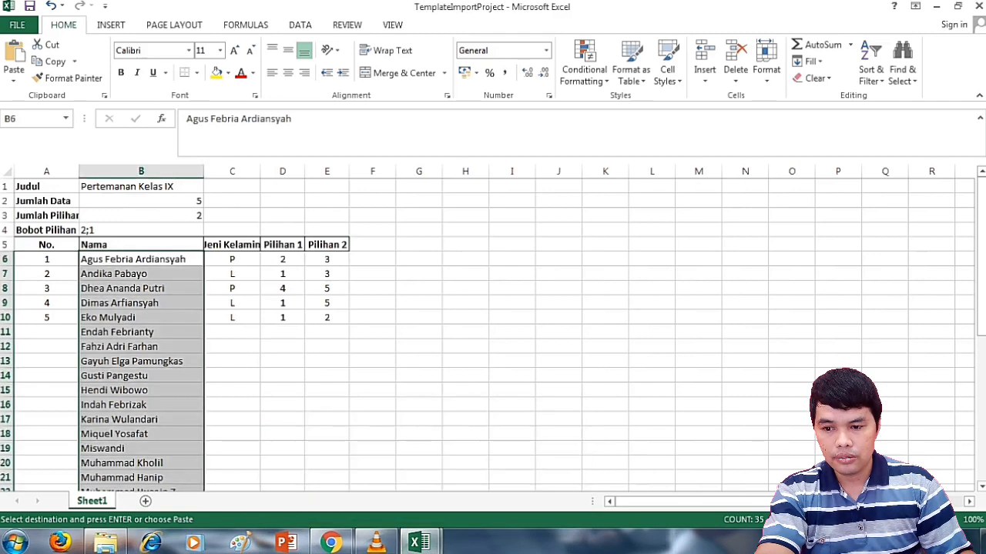
Step: Copy the students' Jenis Kelamin entries, cells C8 to C42, from the X TEI A workbook's Data sheet
mouse_move(419, 543)
click(500, 420)
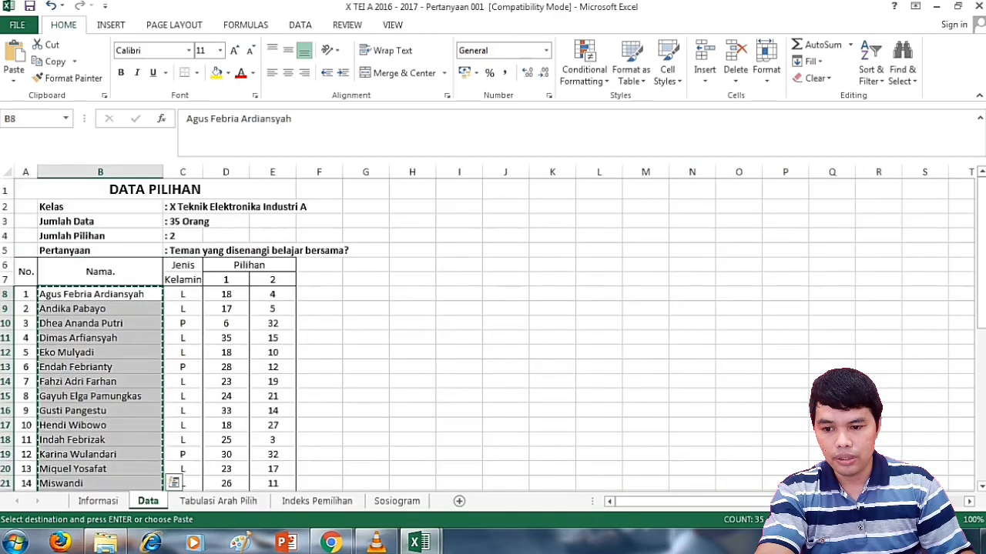
drag(182, 294, 185, 466)
right_click(185, 415)
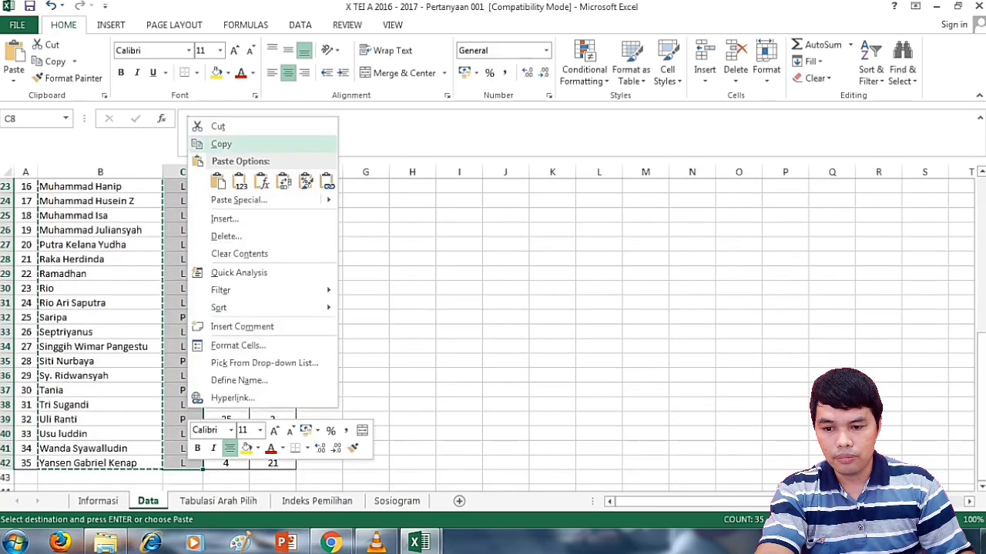
click(220, 144)
scroll(220, 231, up, 8)
Step: Paste the copied Jenis Kelamin entries as values into TemplateImportProject from cell C6 down
mouse_move(419, 543)
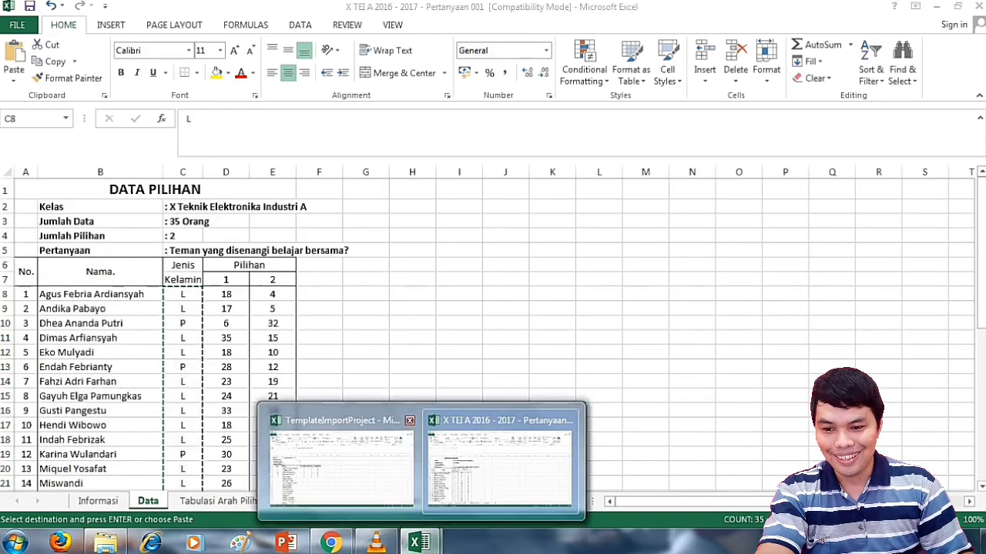
click(342, 462)
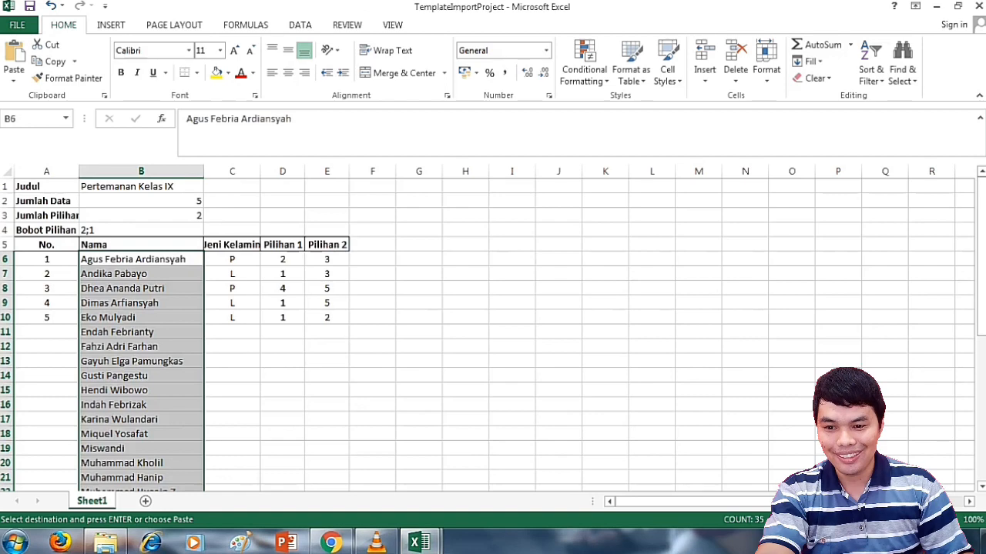
click(234, 260)
right_click(233, 259)
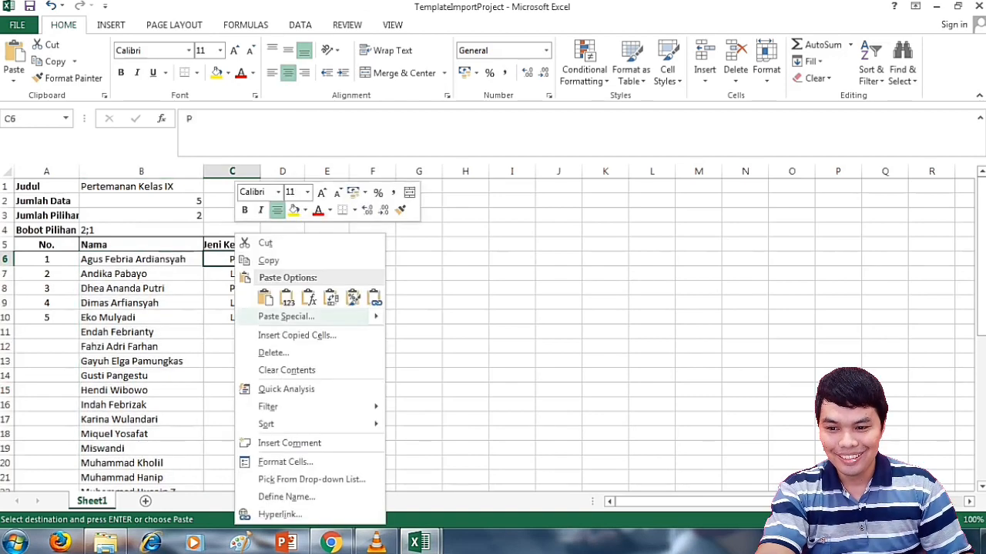
click(285, 317)
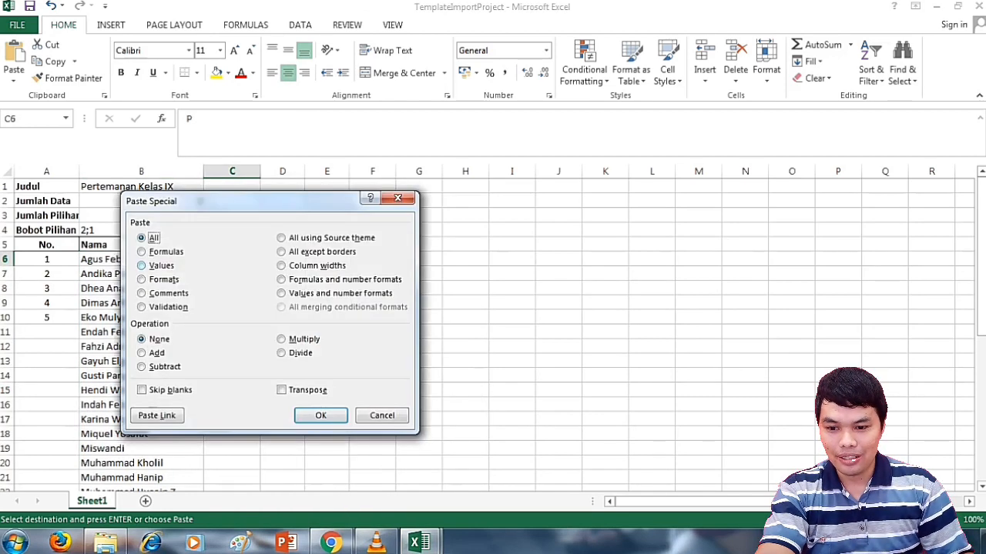
click(320, 415)
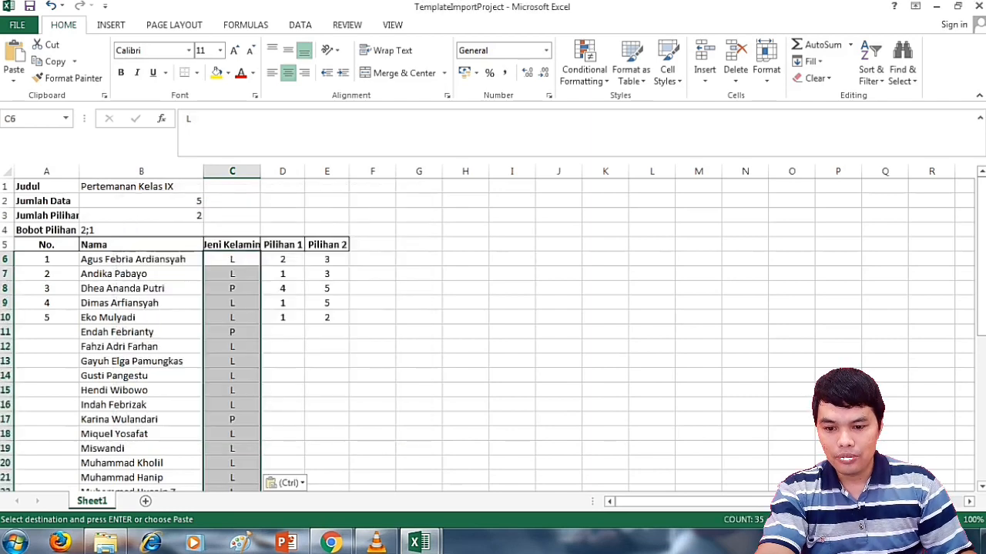
Step: Copy the first-choice numbers, cells D8 to D42, from the Data sheet of the X TEI A workbook
click(418, 543)
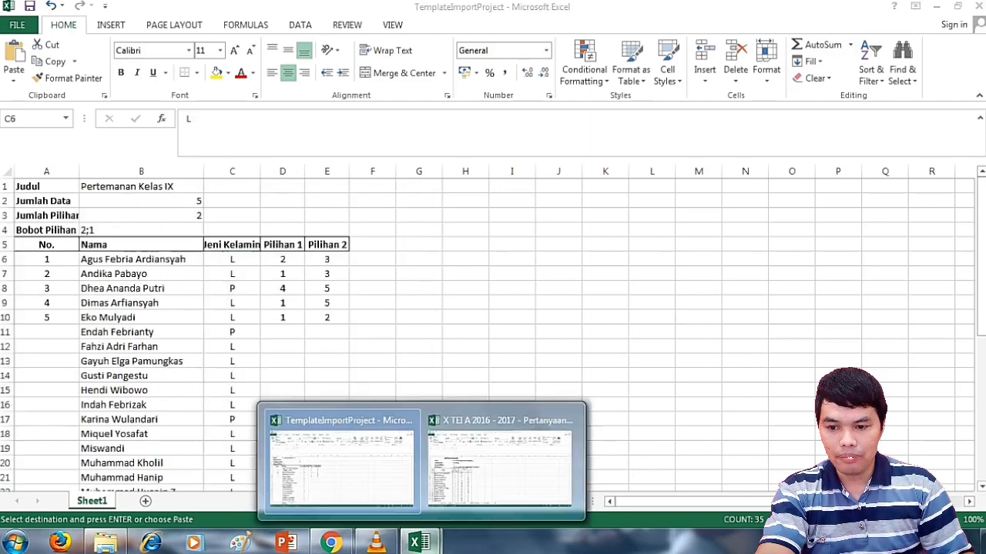
click(500, 466)
scroll(308, 331, down, 1)
drag(226, 245, 246, 484)
right_click(225, 445)
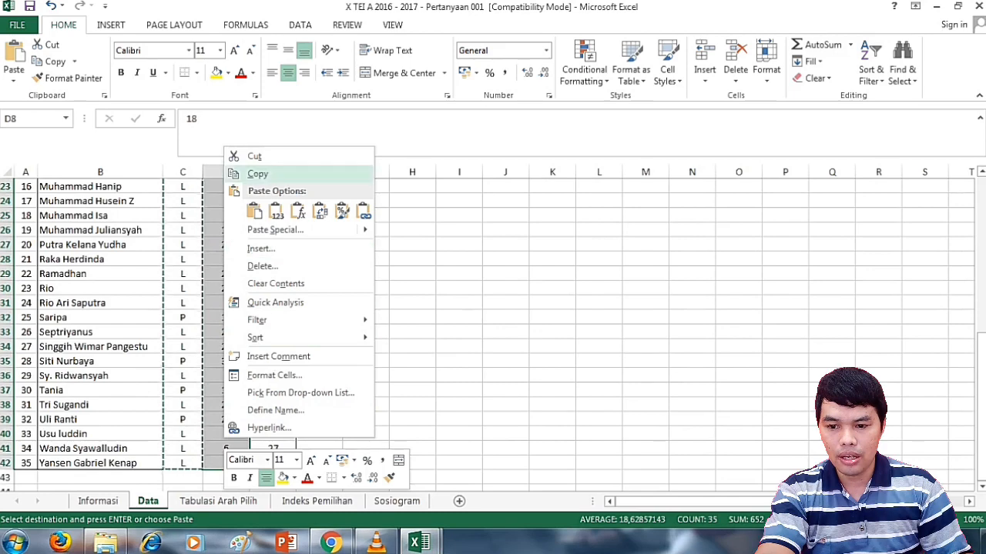
click(266, 171)
Step: Paste the first-choice numbers as values into the Pilihan 1 column of TemplateImportProject, starting at cell D6
mouse_move(431, 545)
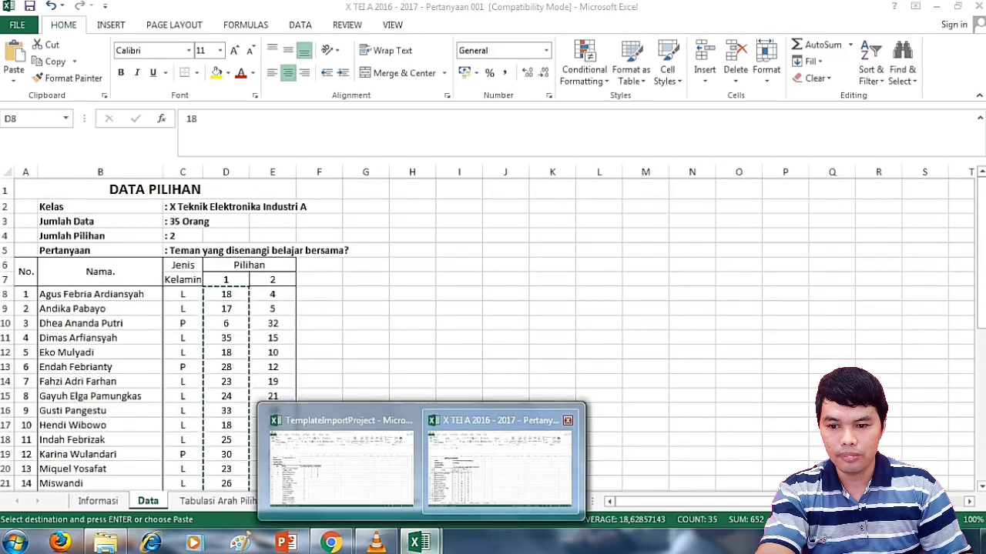
click(341, 462)
click(282, 259)
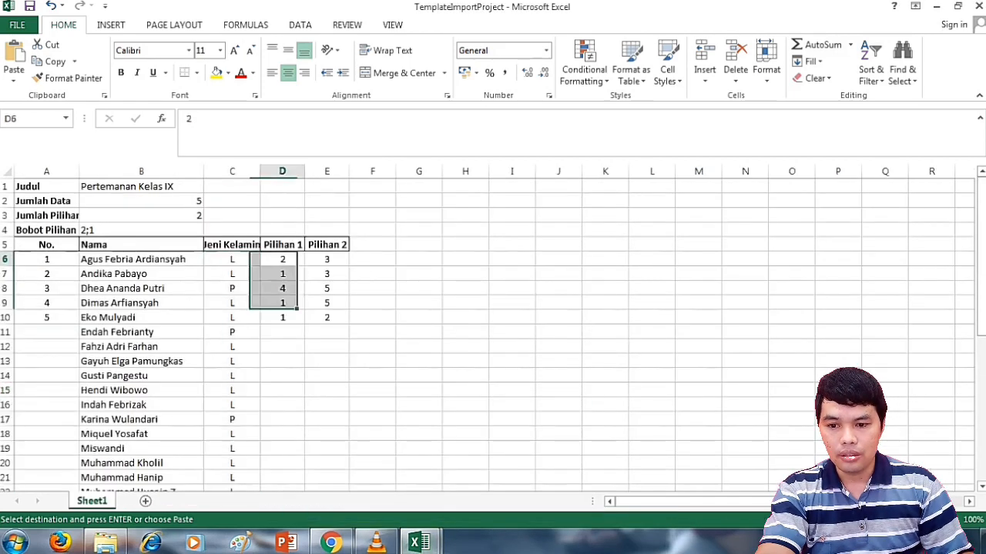
right_click(280, 259)
click(334, 317)
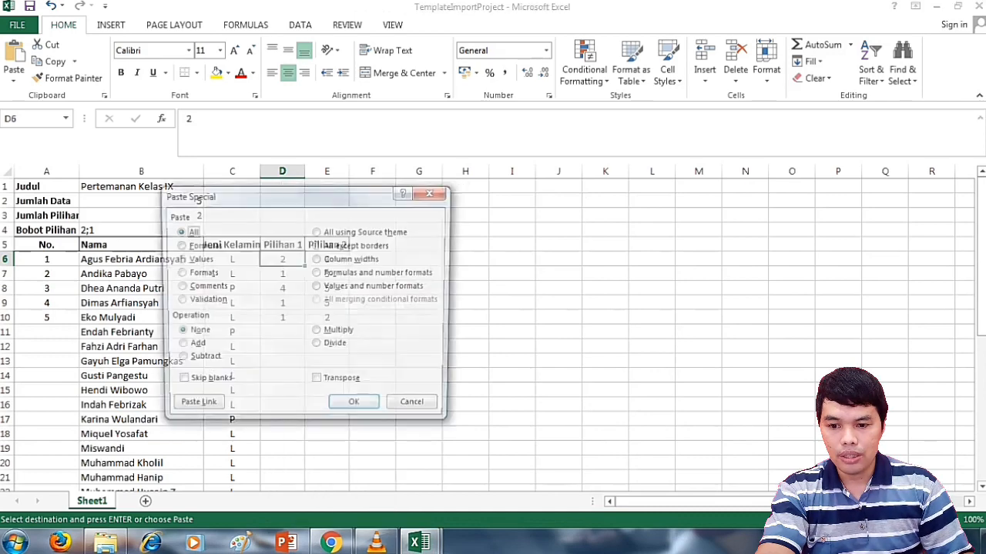
click(196, 259)
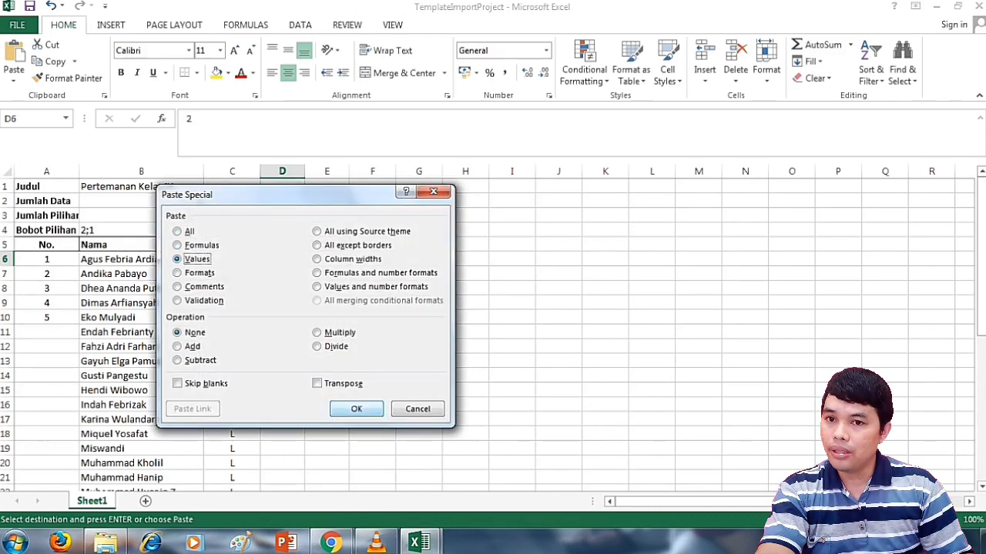
click(355, 408)
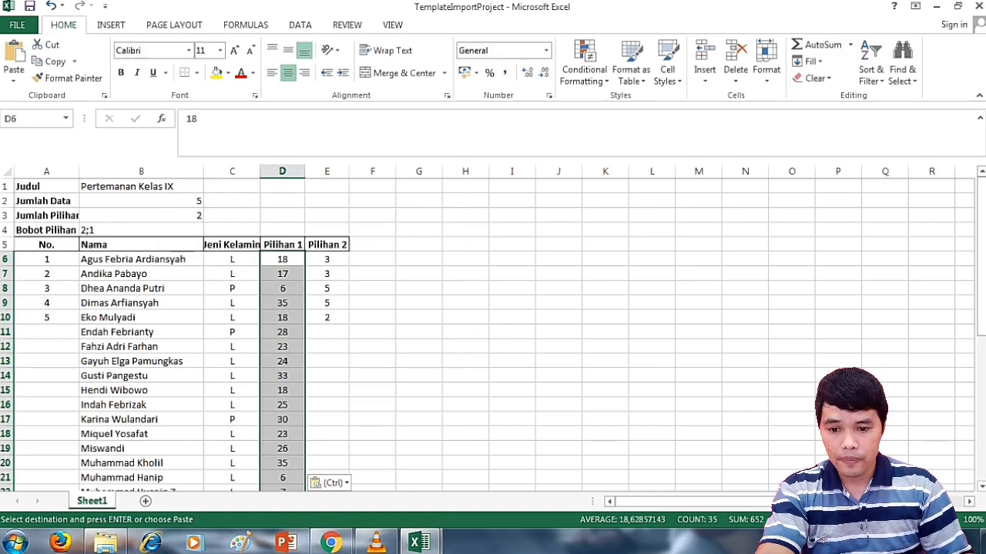
Step: Copy the second-choice numbers, cells E8 to E42, from the X TEI A workbook's Data sheet
mouse_move(418, 542)
click(493, 462)
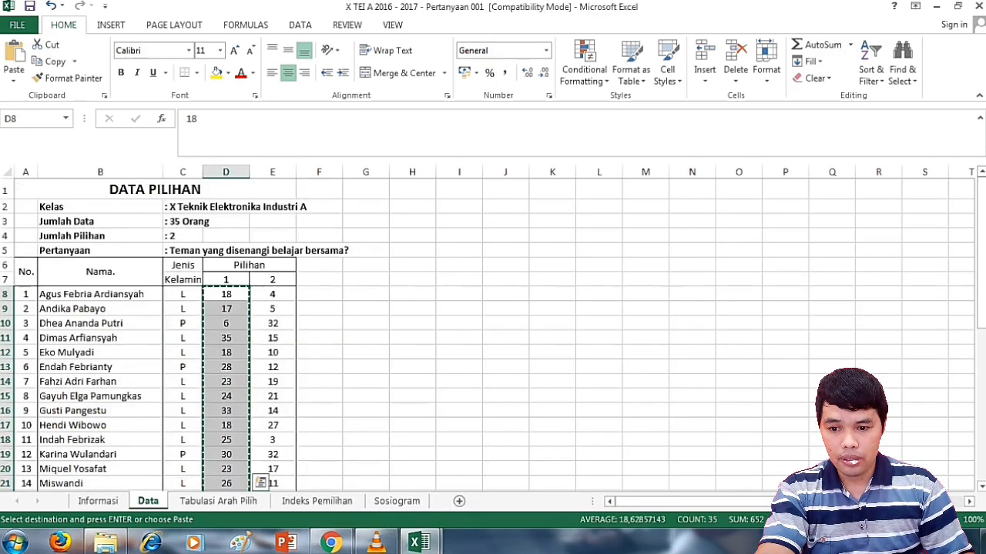
drag(272, 294, 295, 465)
right_click(274, 436)
click(308, 167)
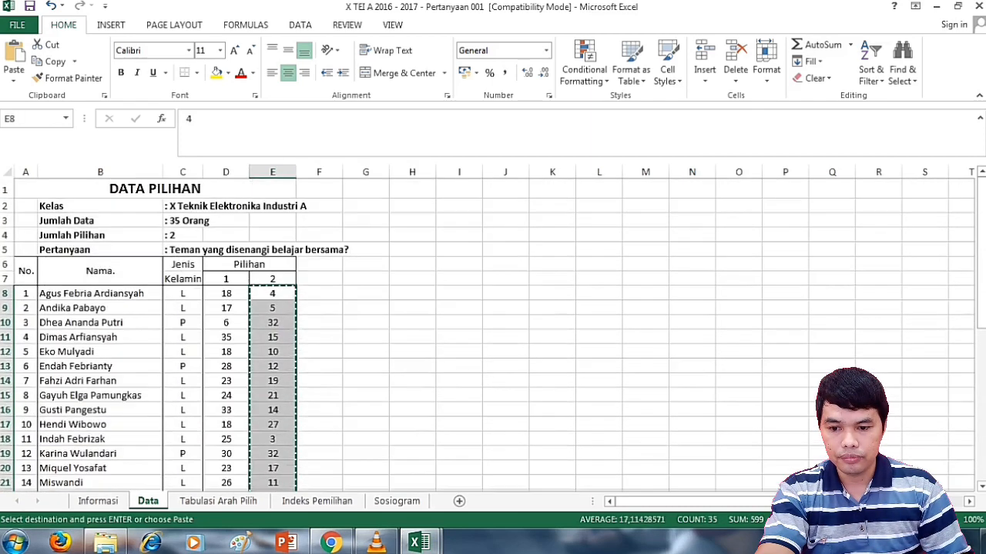
Step: Paste the second-choice numbers as values into the Pilihan 2 column of TemplateImportProject, starting at cell E6
mouse_move(418, 542)
click(342, 451)
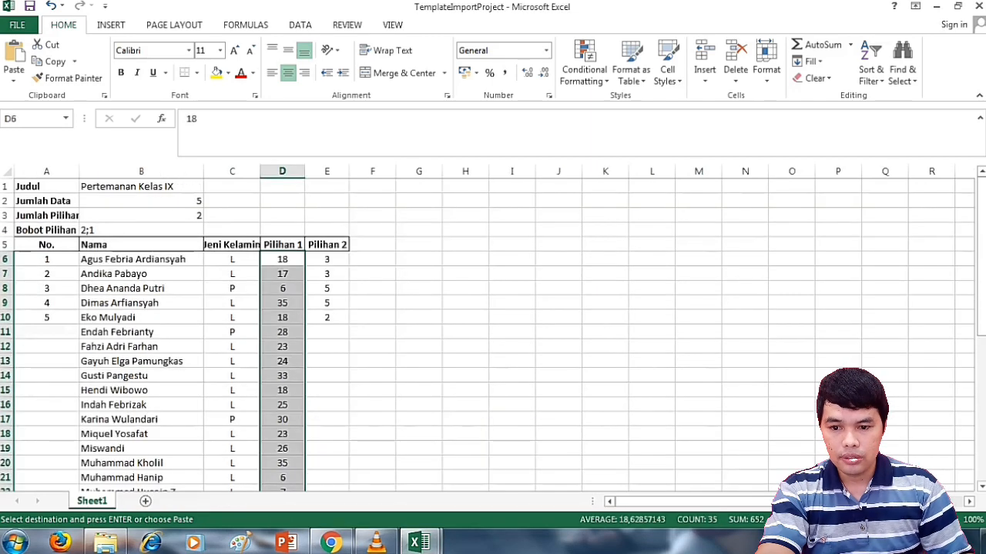
right_click(329, 260)
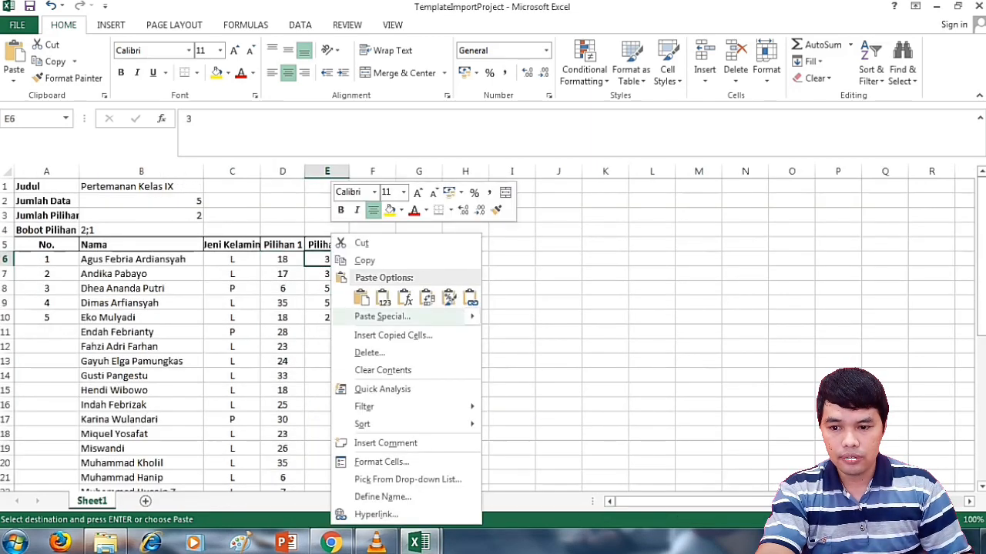
click(382, 317)
key(v)
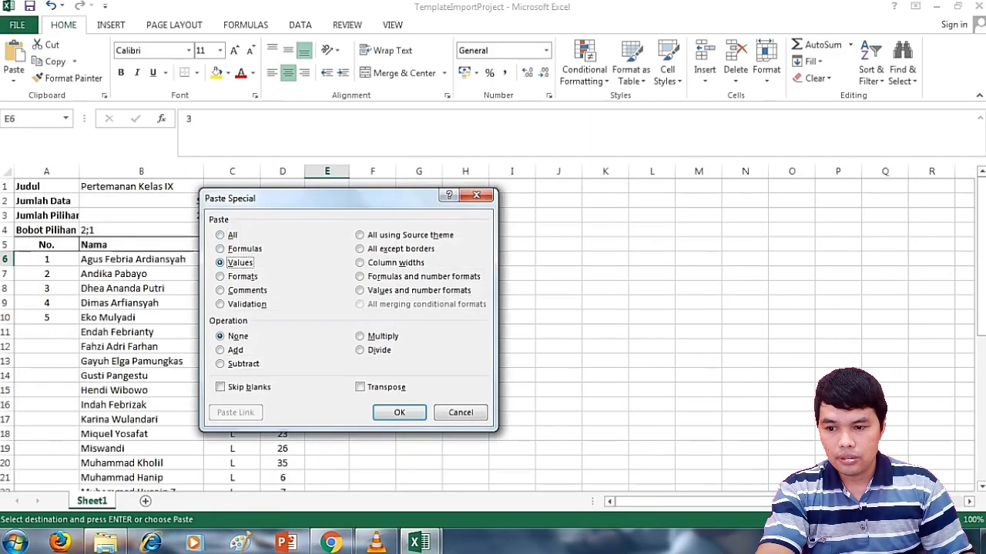
key(Return)
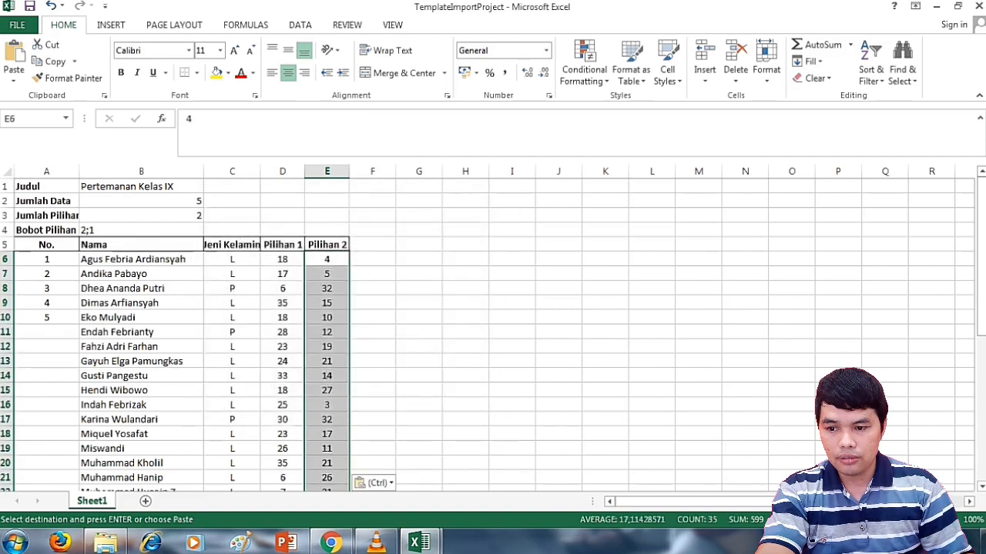
Step: Extend the numbering in the No. column down to 35 in cell A40, so every student row is numbered
drag(46, 260, 77, 439)
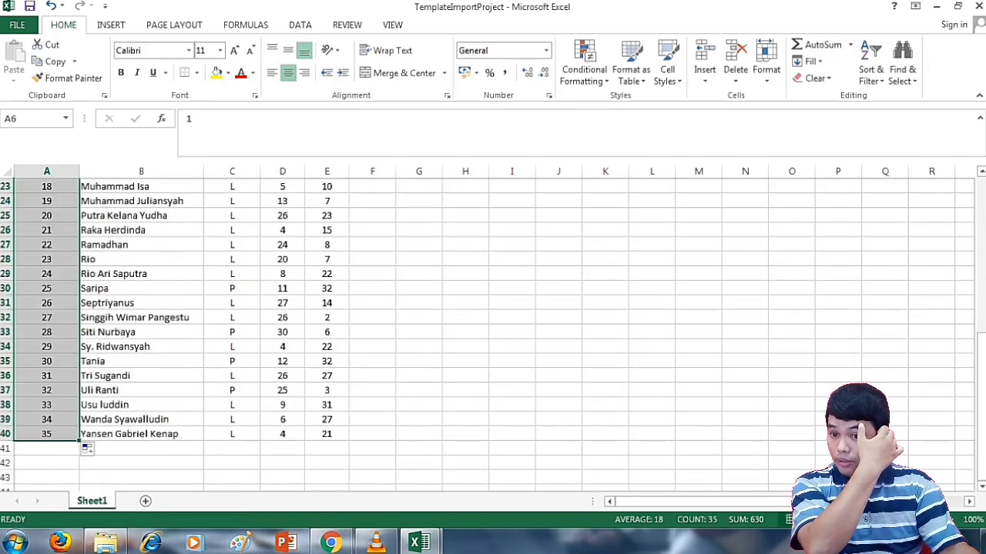
scroll(231, 332, up, 7)
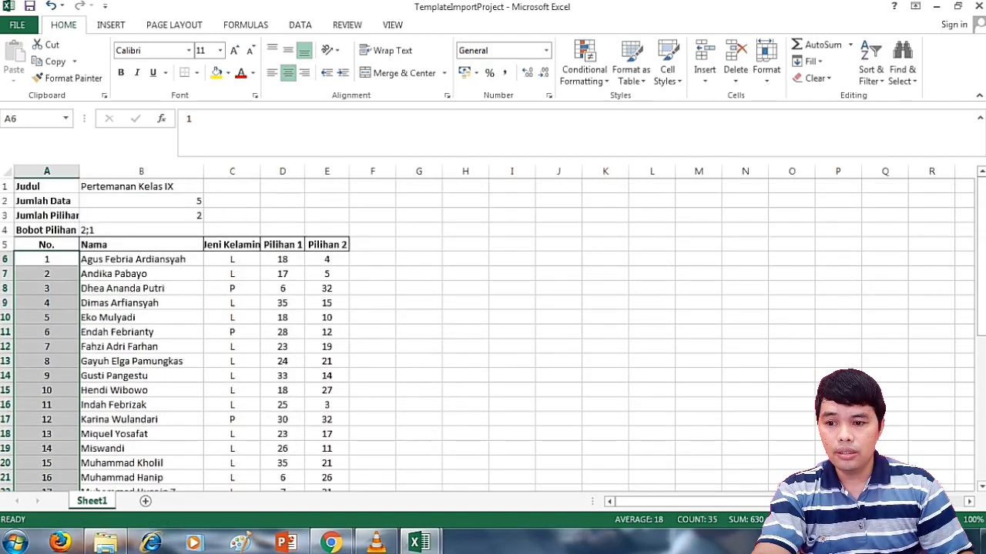
Step: Check the last number in the No. column and set Jumlah Data in cell B2 to 35
click(47, 201)
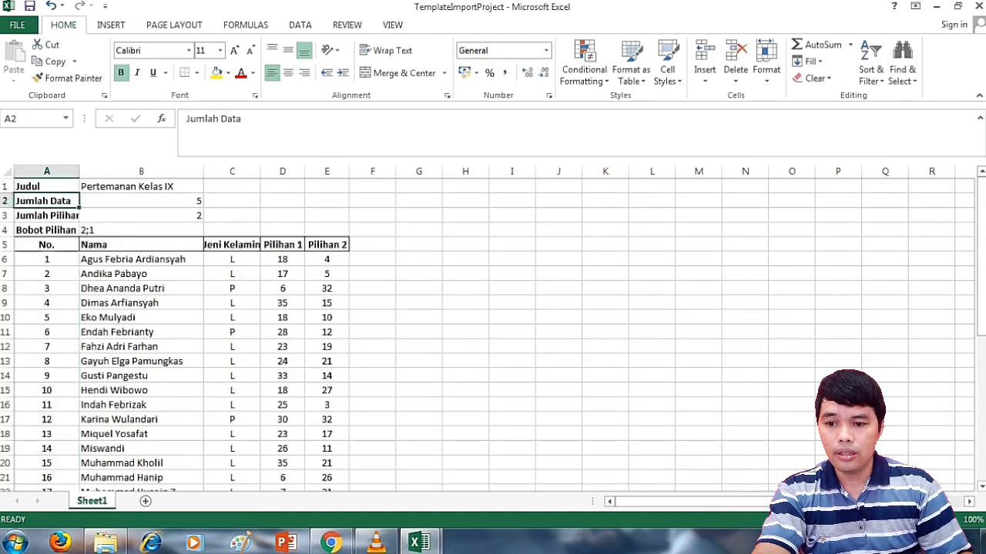
click(141, 201)
scroll(141, 308, down, 8)
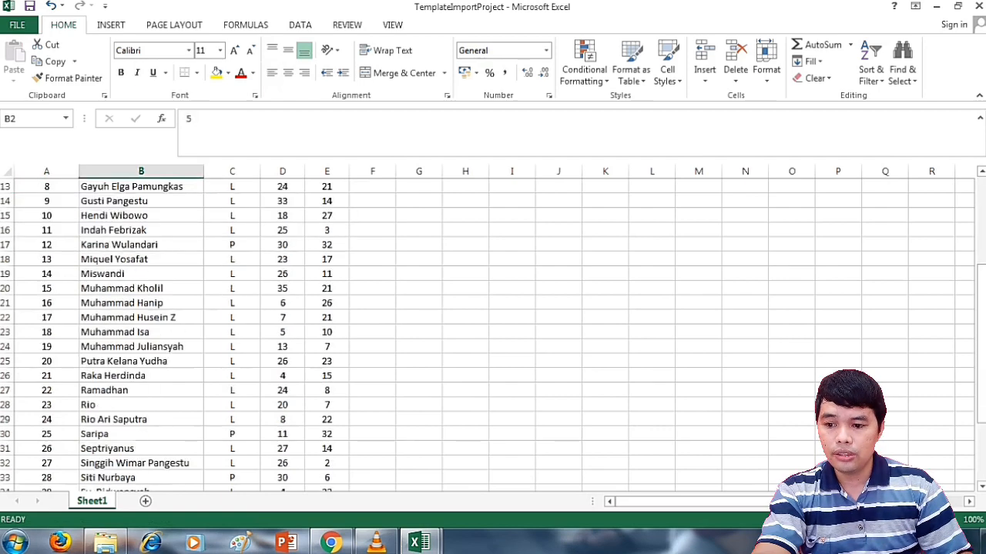
click(47, 405)
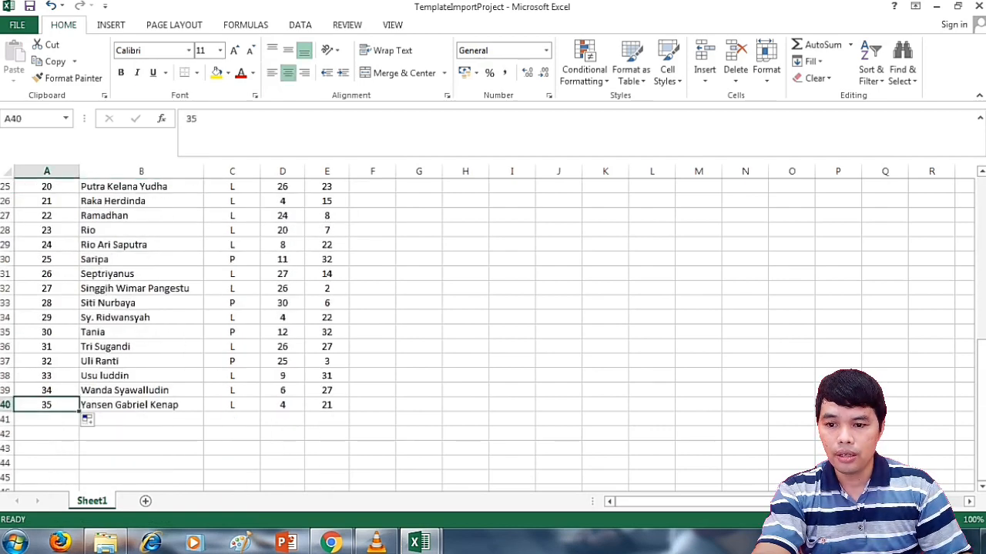
scroll(47, 405, up, 8)
click(154, 201)
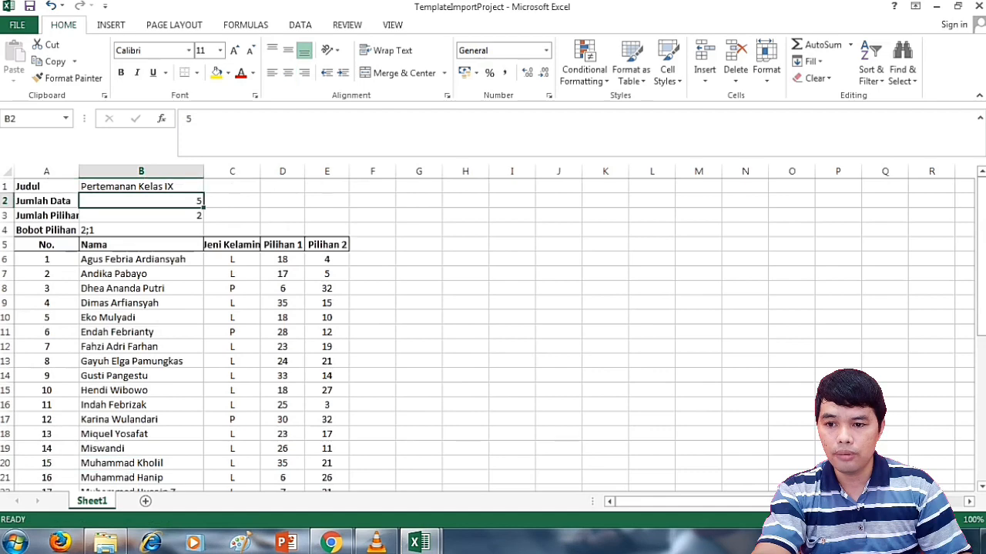
text(3)
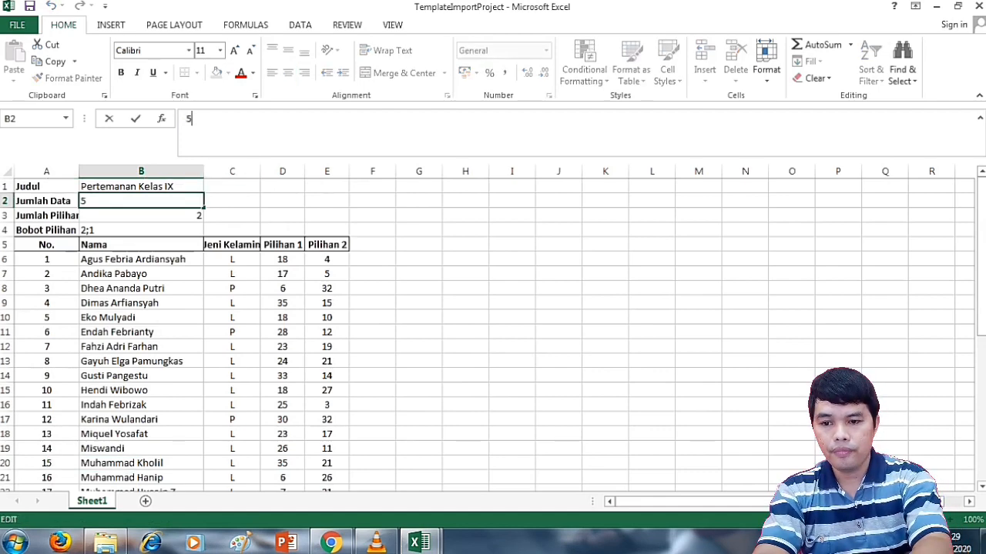
text(5)
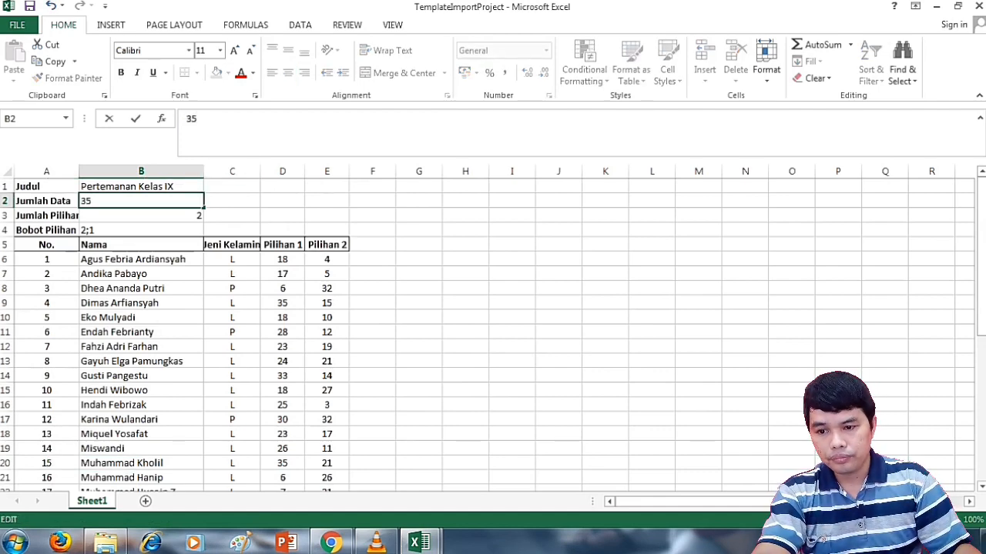
click(327, 274)
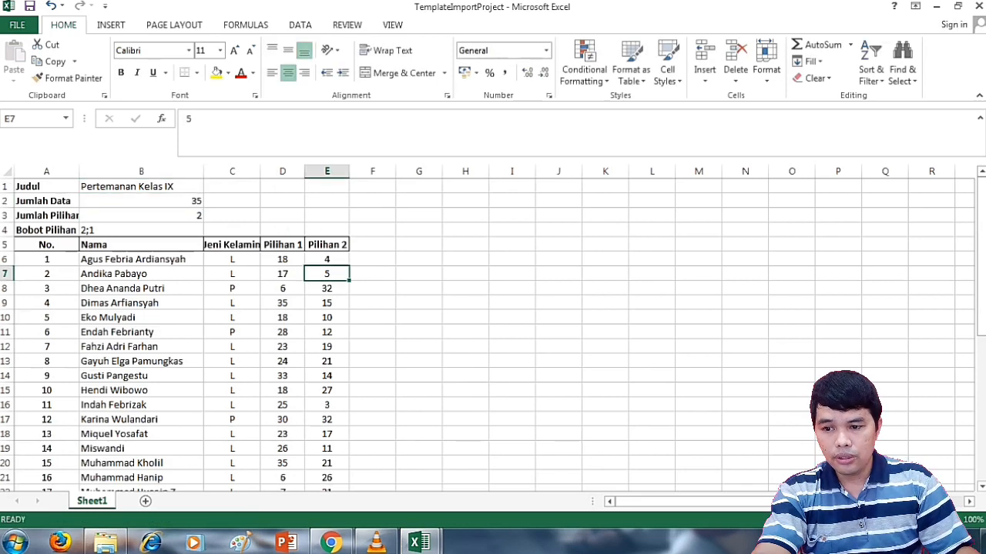
Step: Compare the Bobot Pilihan weights in cell B4 with the first entries of the Pilihan 1 and Pilihan 2 columns
click(141, 230)
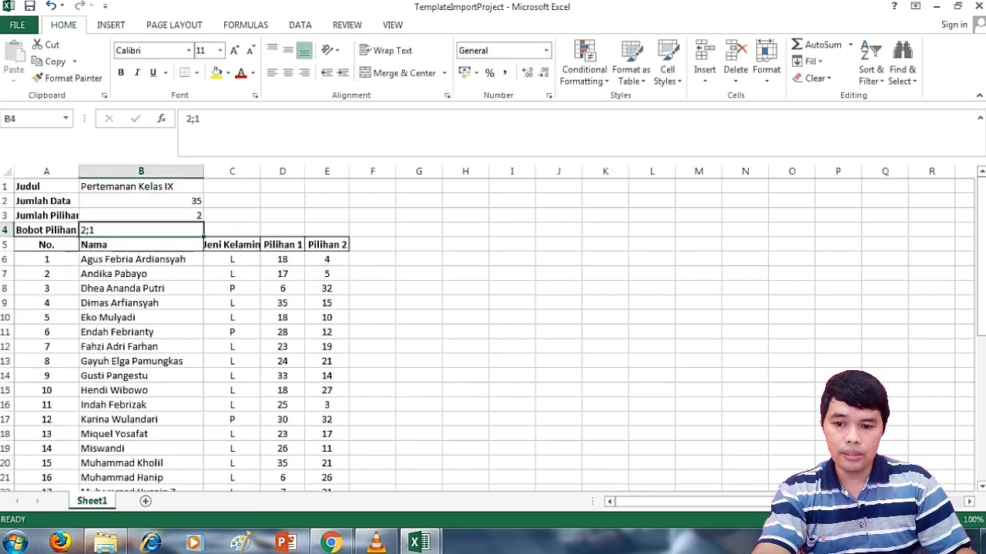
click(283, 260)
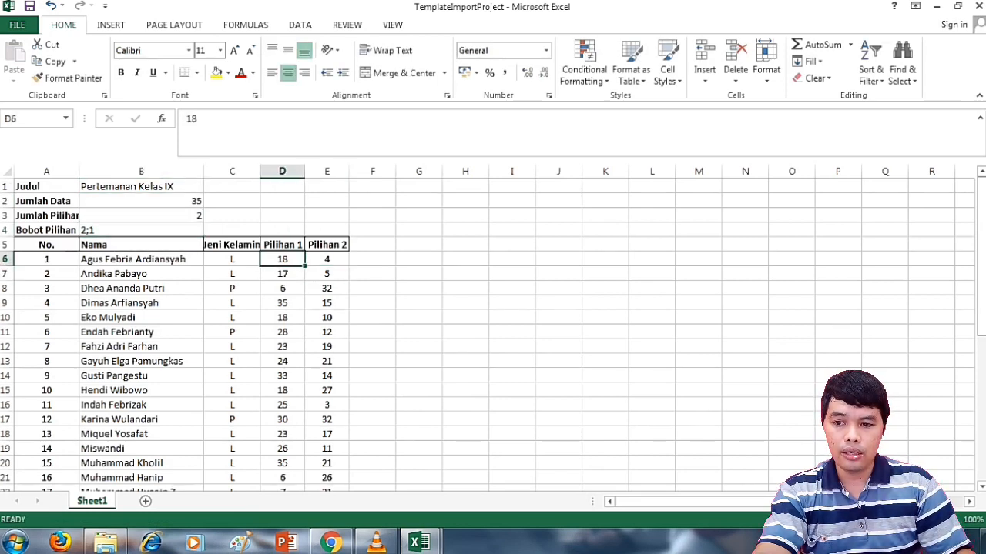
click(141, 231)
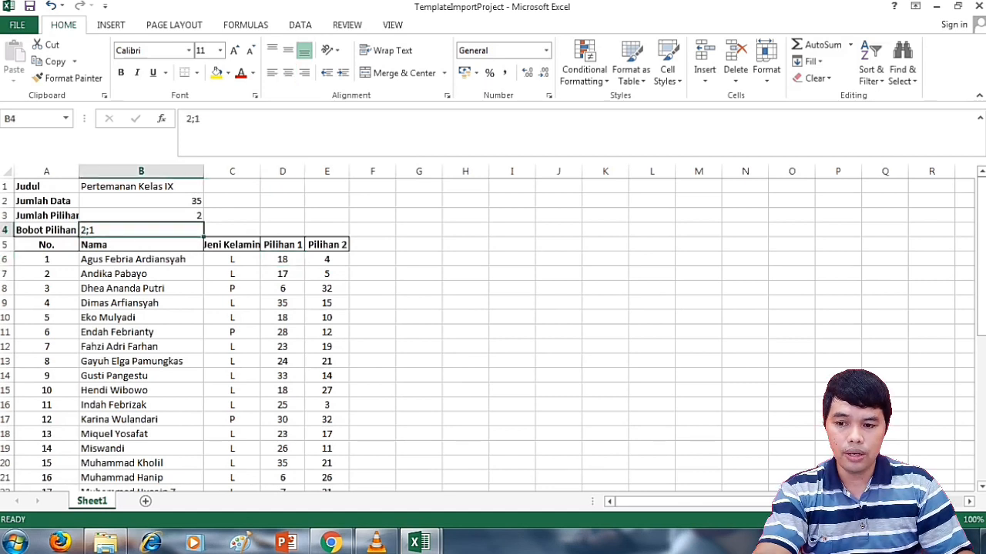
click(328, 260)
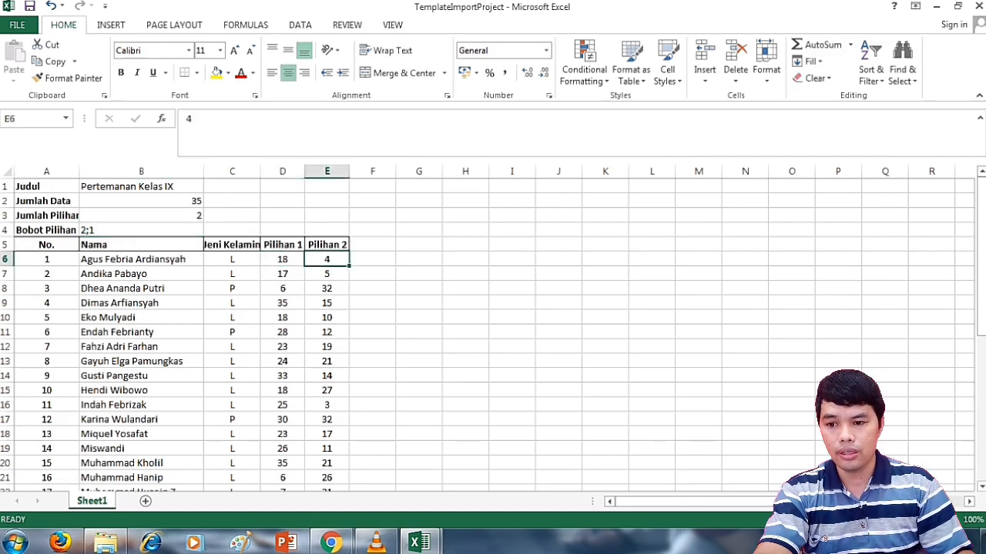
click(141, 230)
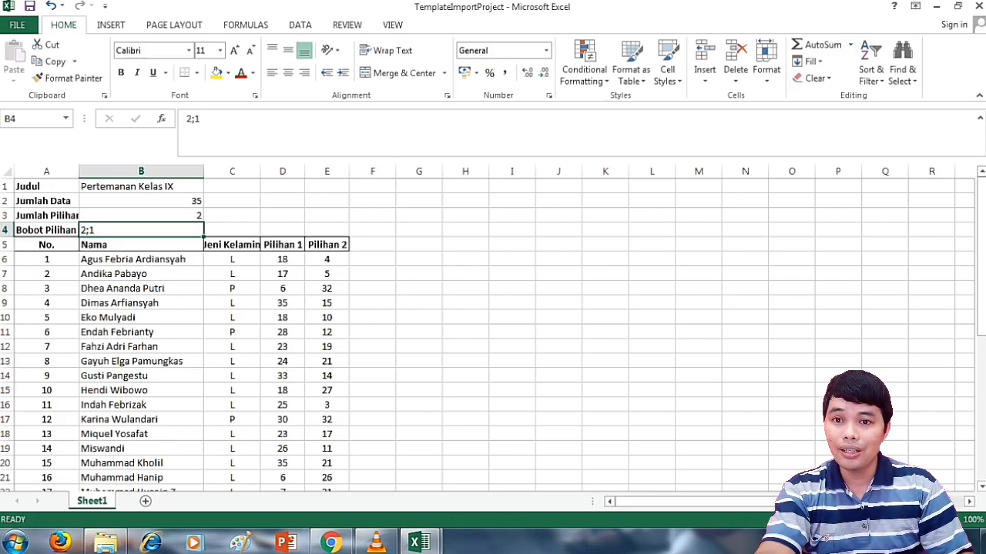
Step: Change the Judul in cell B1 to "Pertemanan Kelas X TITL"
click(141, 186)
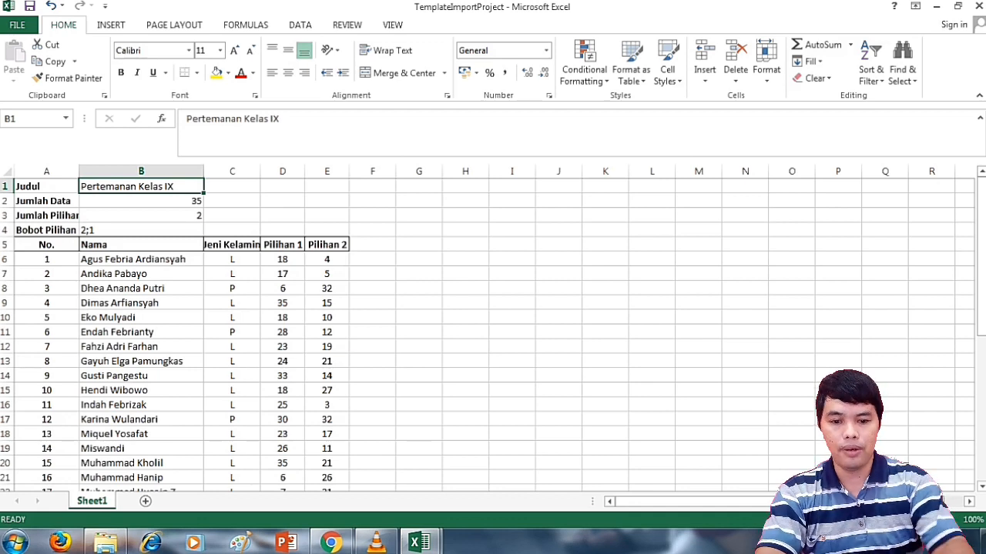
key(F2)
key(BackSpace)
key(BackSpace)
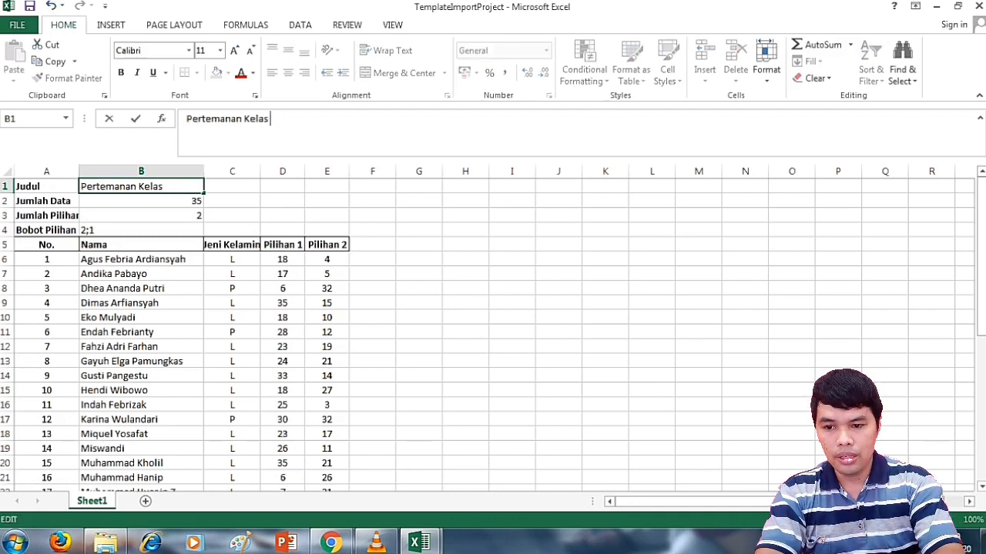
text(X TITL)
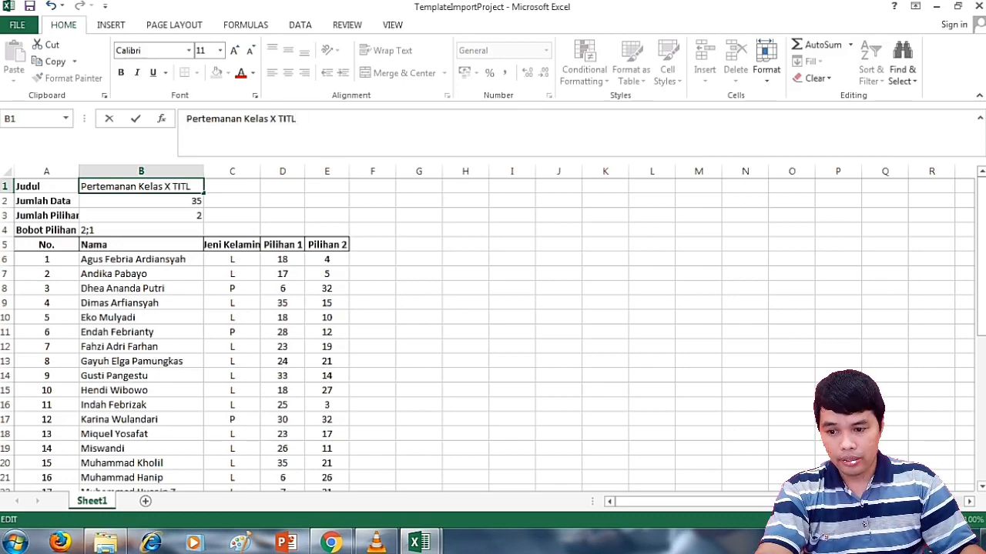
click(466, 289)
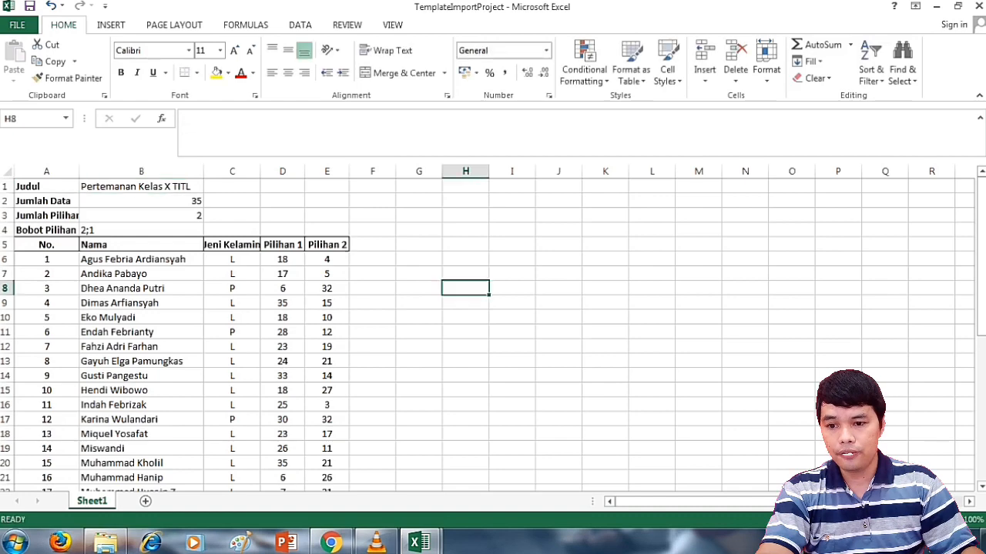
Step: Look over the filled template and trace the first student's Pilihan 1 number to the student with that No
scroll(465, 289, down, 9)
scroll(465, 289, up, 8)
scroll(465, 331, up, 1)
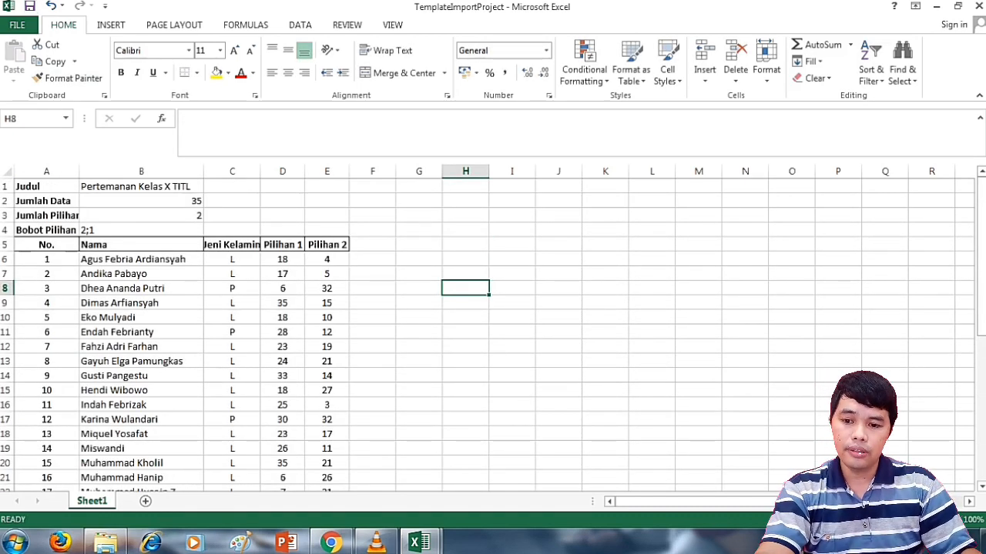
scroll(465, 331, down, 2)
scroll(465, 331, up, 2)
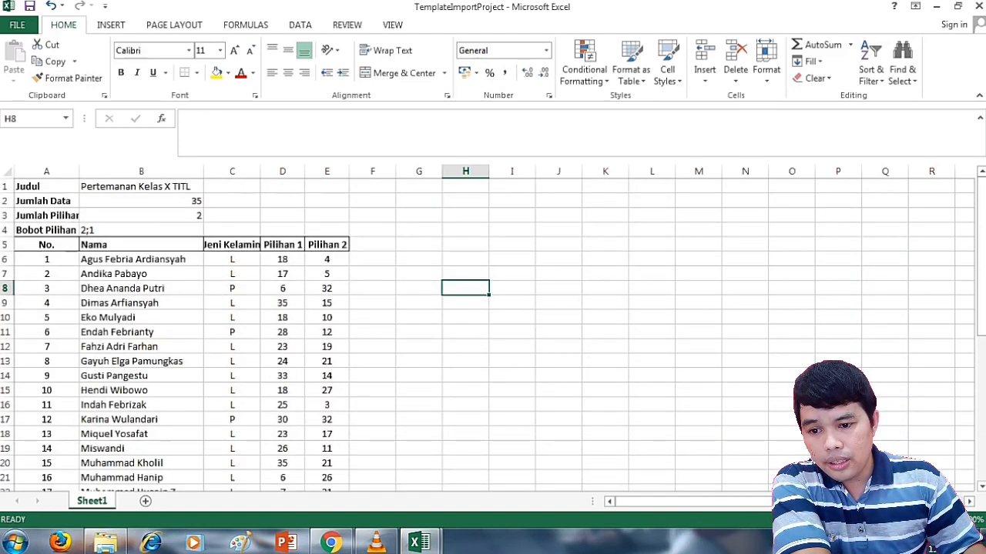
click(283, 260)
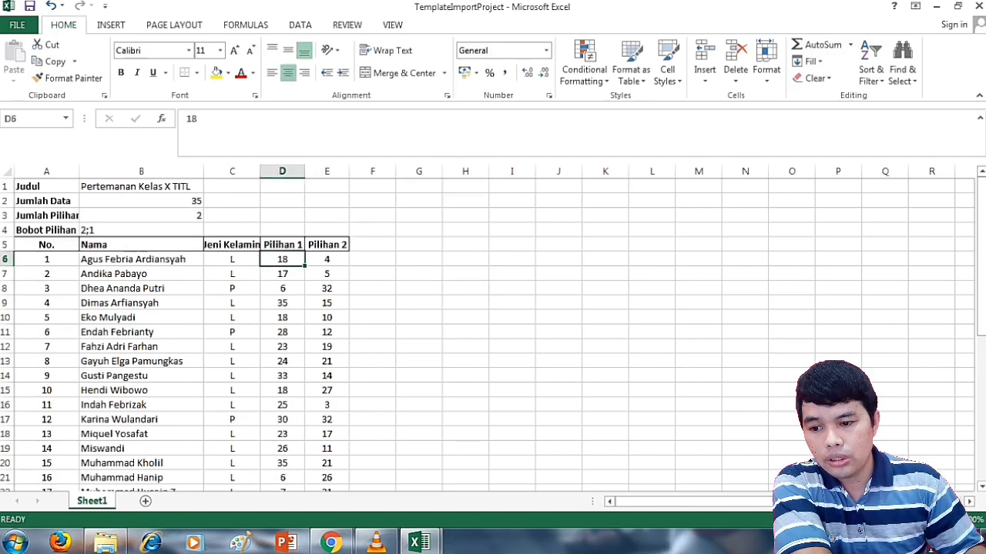
scroll(487, 335, down, 5)
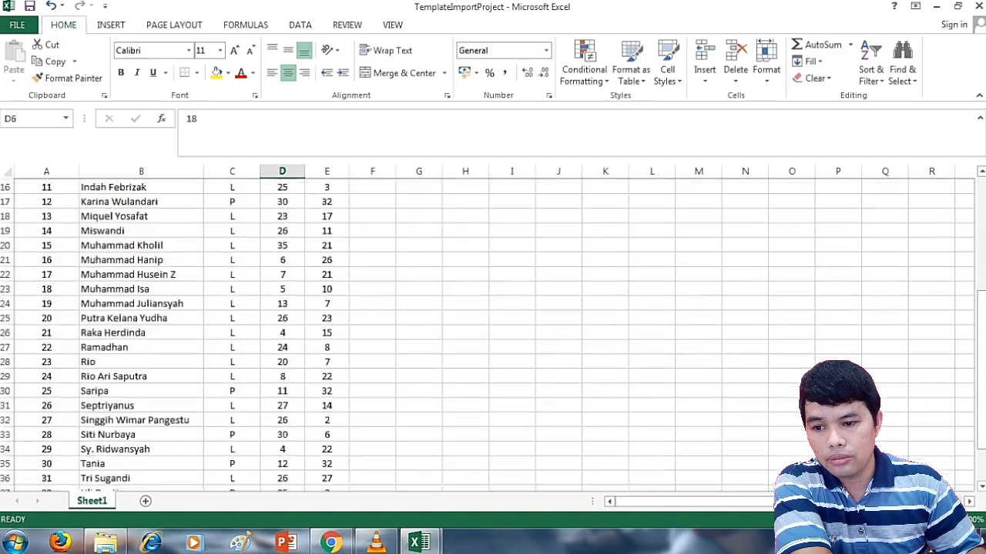
click(141, 289)
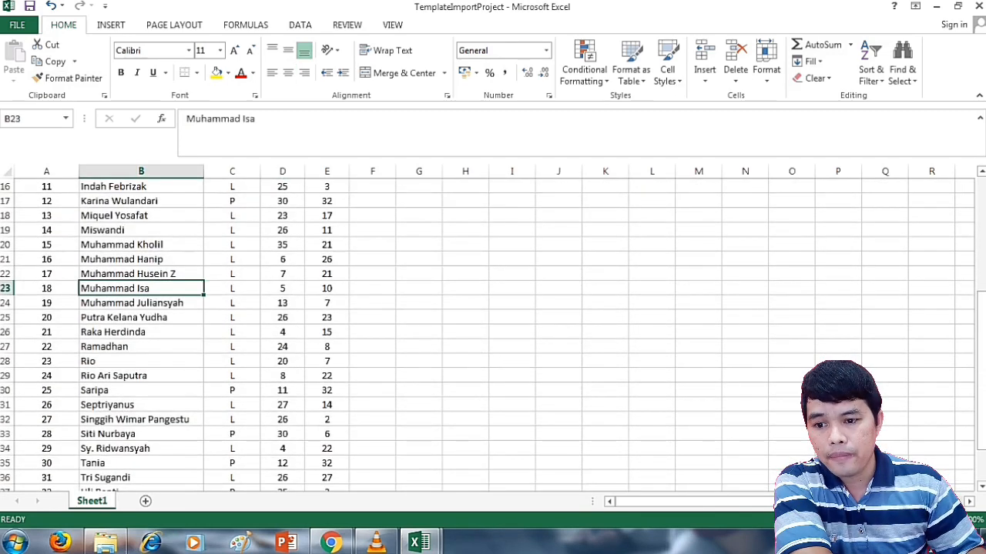
scroll(488, 335, up, 5)
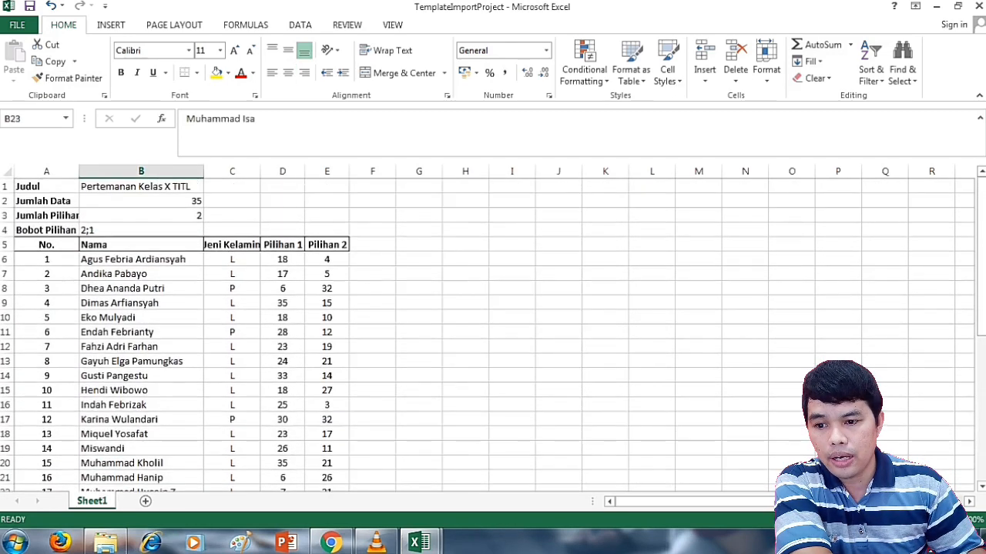
click(141, 259)
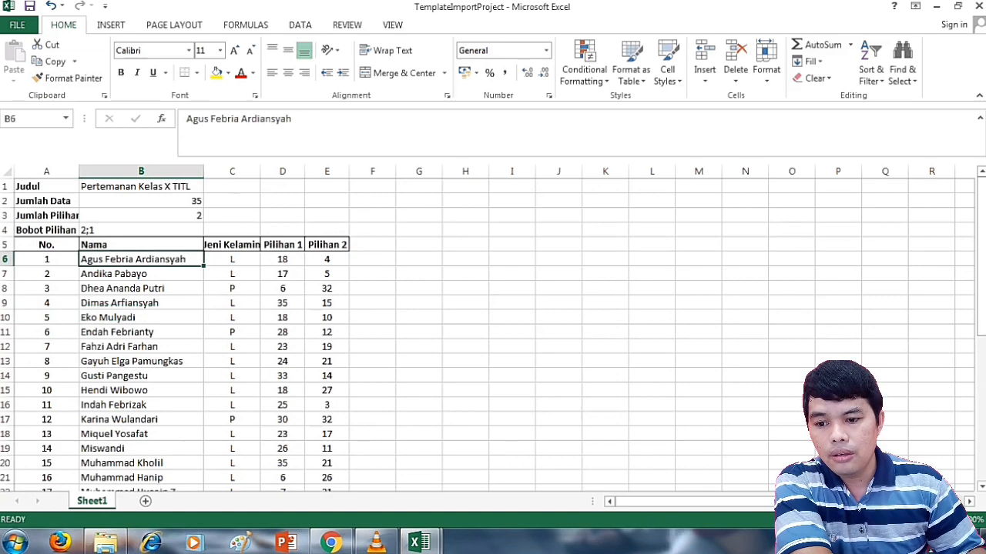
scroll(493, 335, down, 3)
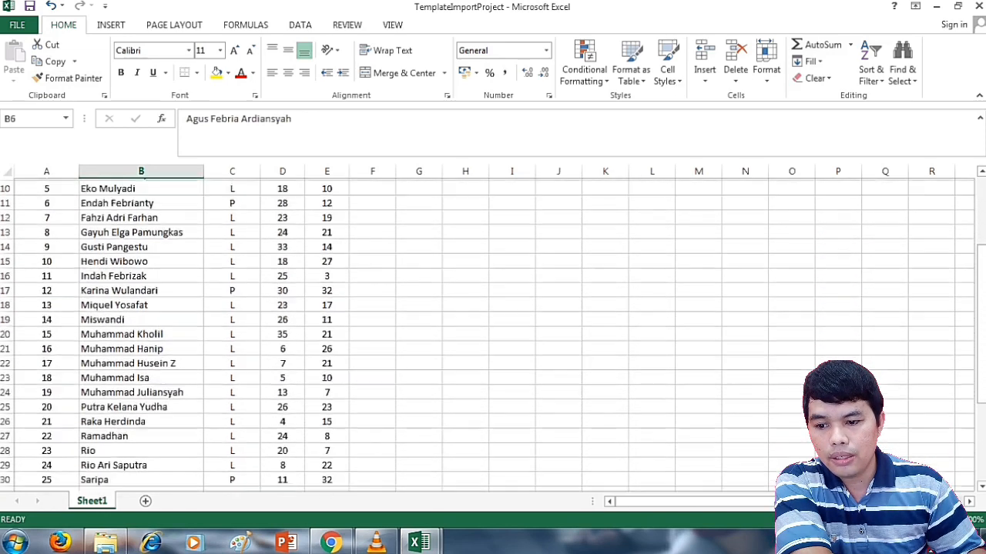
click(141, 376)
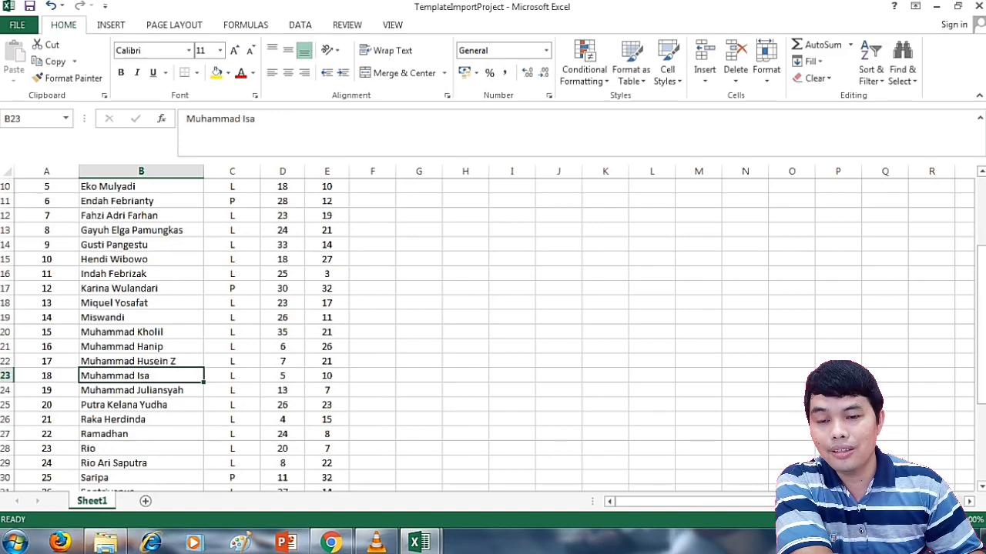
scroll(493, 335, up, 3)
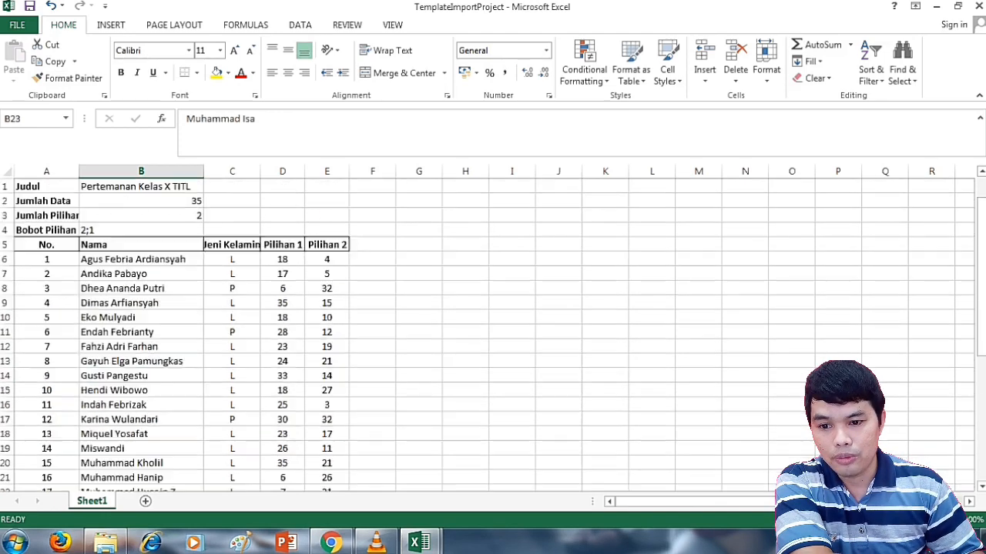
Step: Trace the first student's Pilihan 2 number in cell E6 to the matching name in the Nama column
click(282, 259)
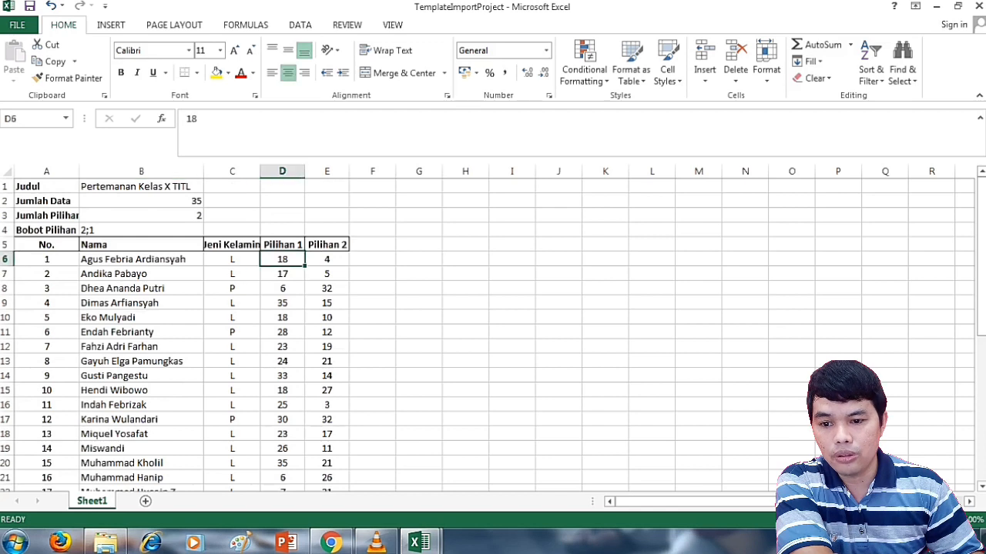
click(326, 260)
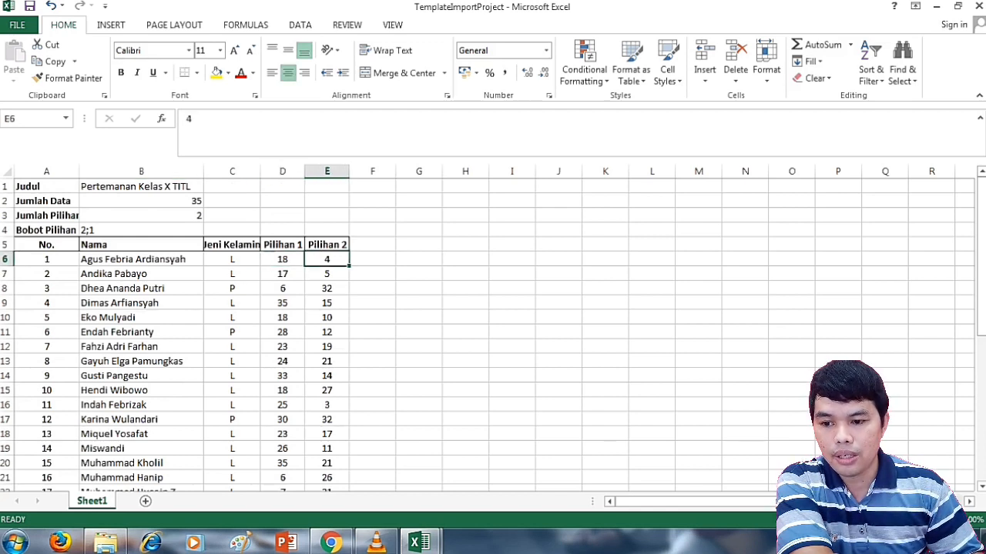
click(141, 302)
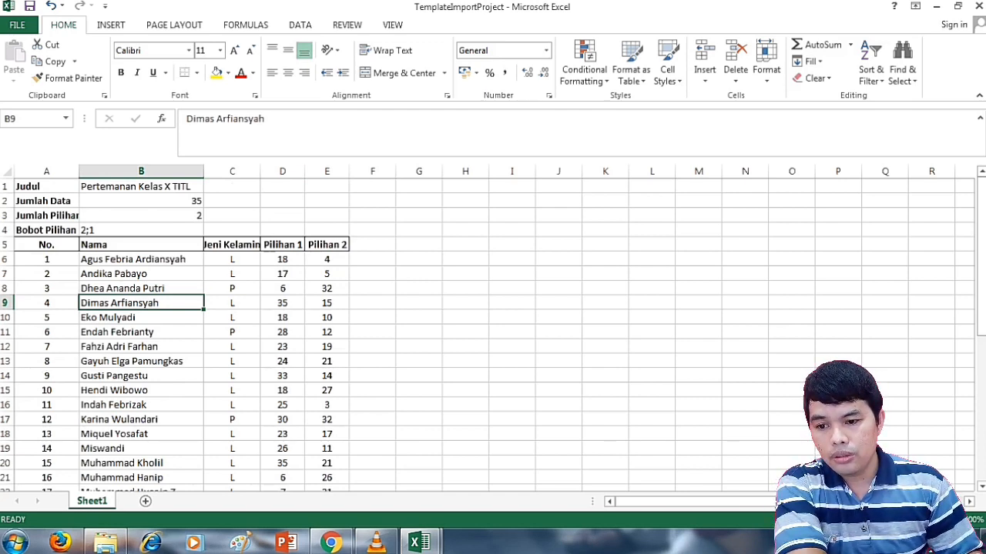
Step: Trace the second student's Pilihan 1 and Pilihan 2 numbers in row 7 to the matching names
click(141, 274)
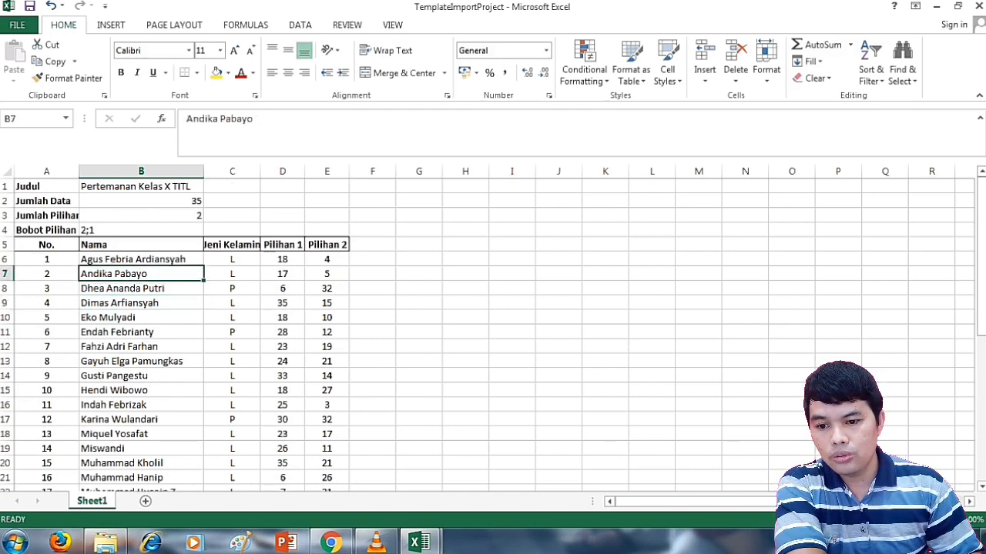
click(282, 275)
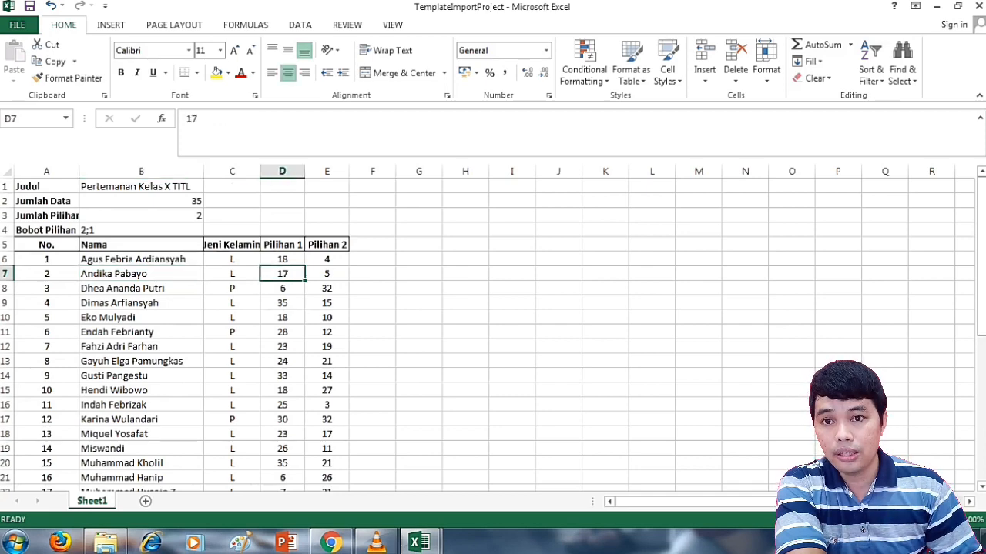
click(328, 274)
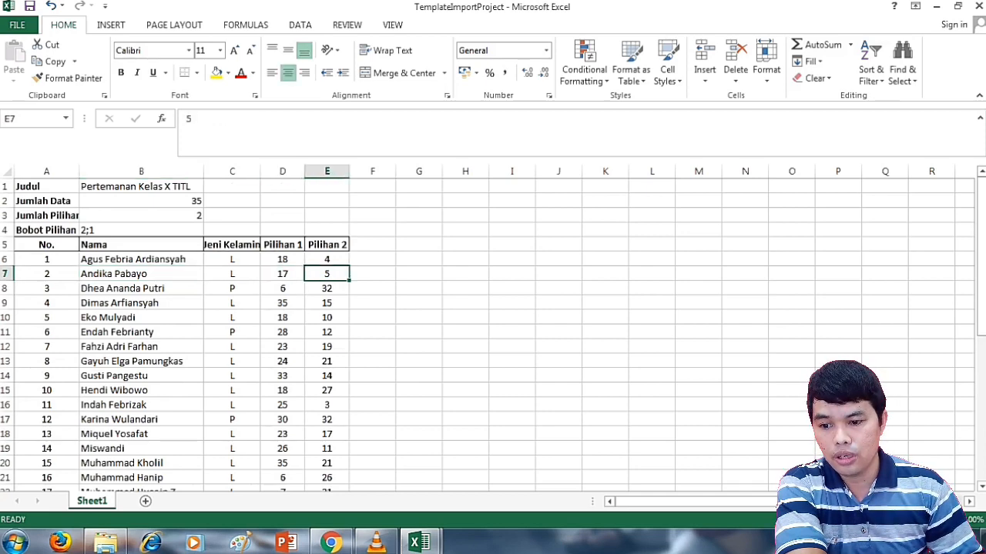
scroll(493, 331, down, 1)
click(141, 449)
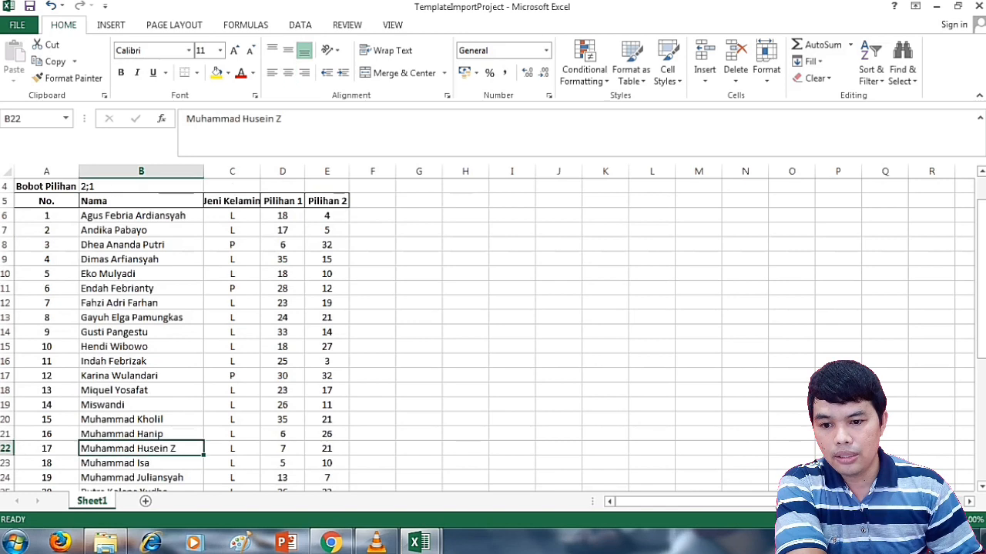
click(327, 230)
click(141, 274)
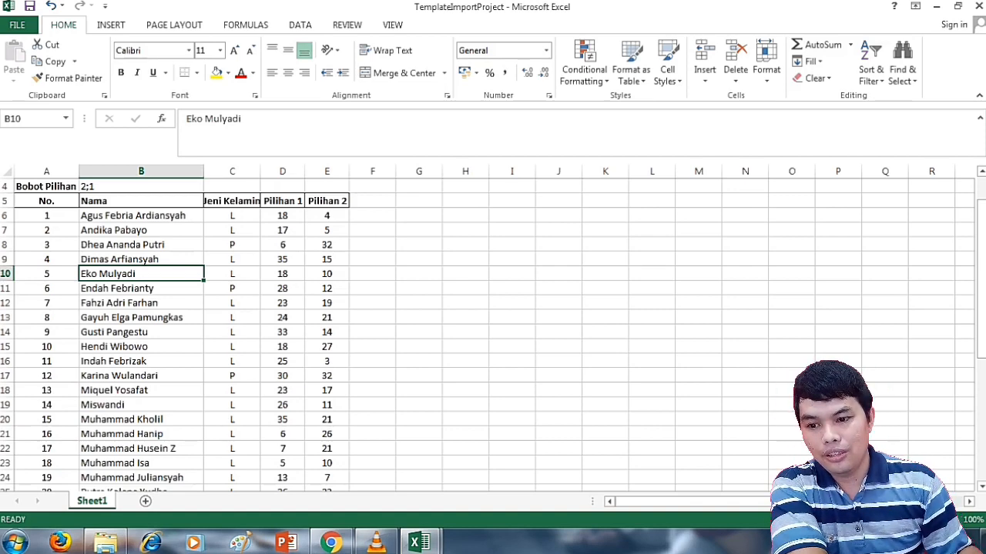
Step: Recheck the first student's choices in D6 and E6 against the No. and Nama columns
click(282, 215)
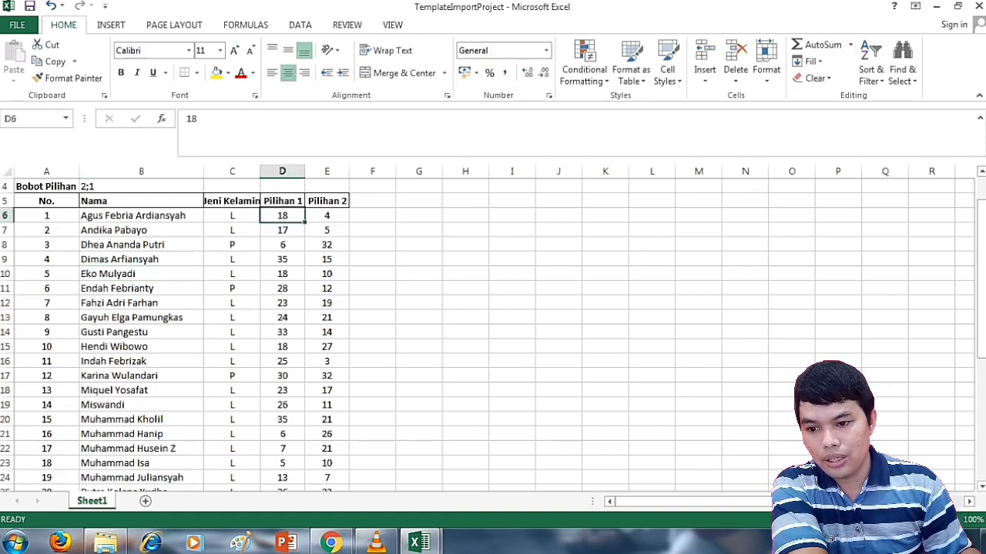
drag(141, 215, 141, 404)
drag(46, 216, 62, 376)
click(141, 230)
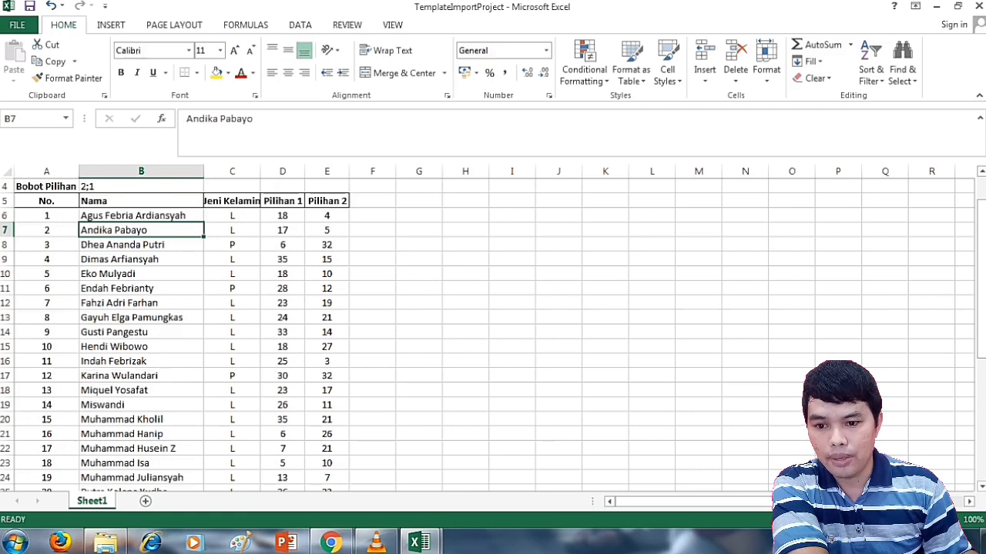
click(326, 216)
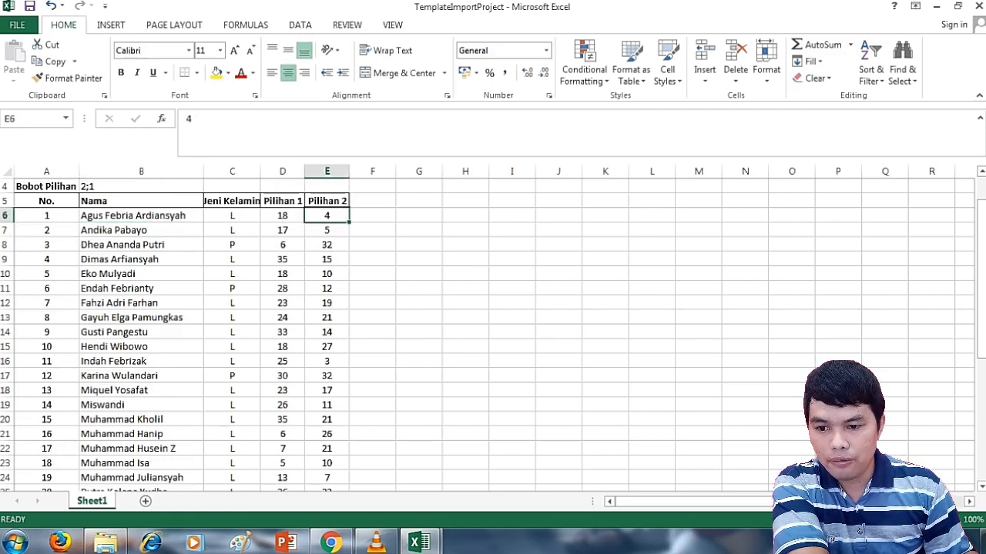
click(141, 260)
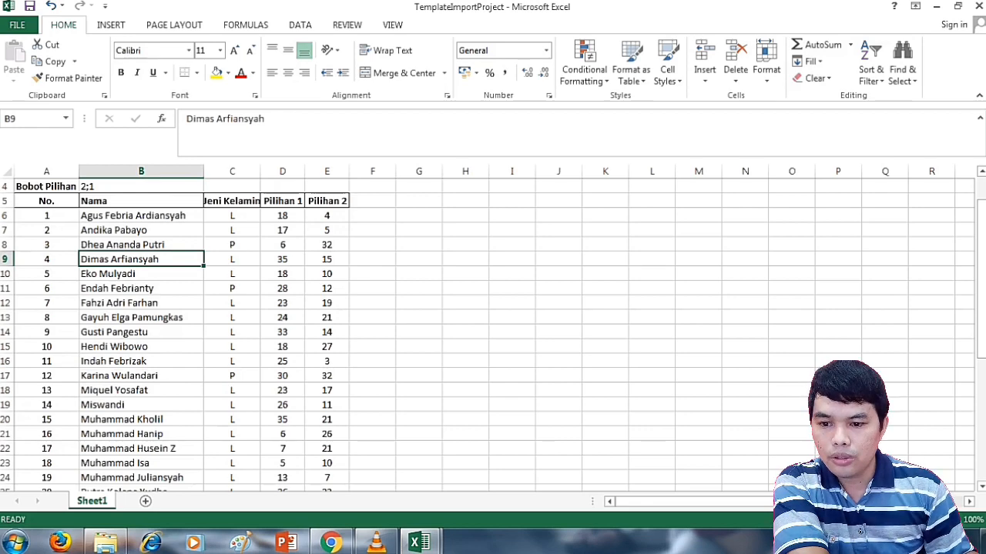
Step: Trace the fourth student's Pilihan 1 and Pilihan 2 numbers in row 9 to the matching student rows
click(283, 260)
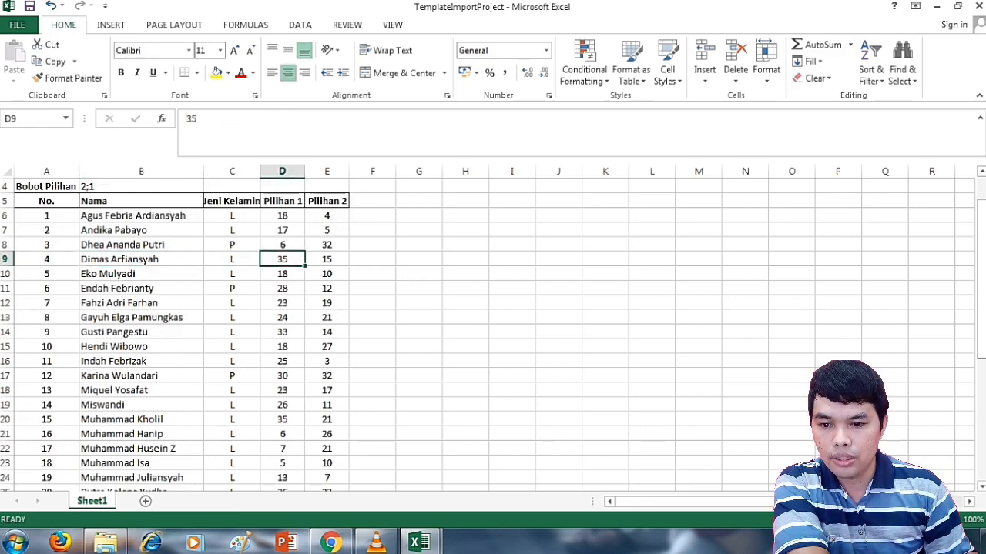
click(327, 260)
click(282, 259)
scroll(283, 260, down, 7)
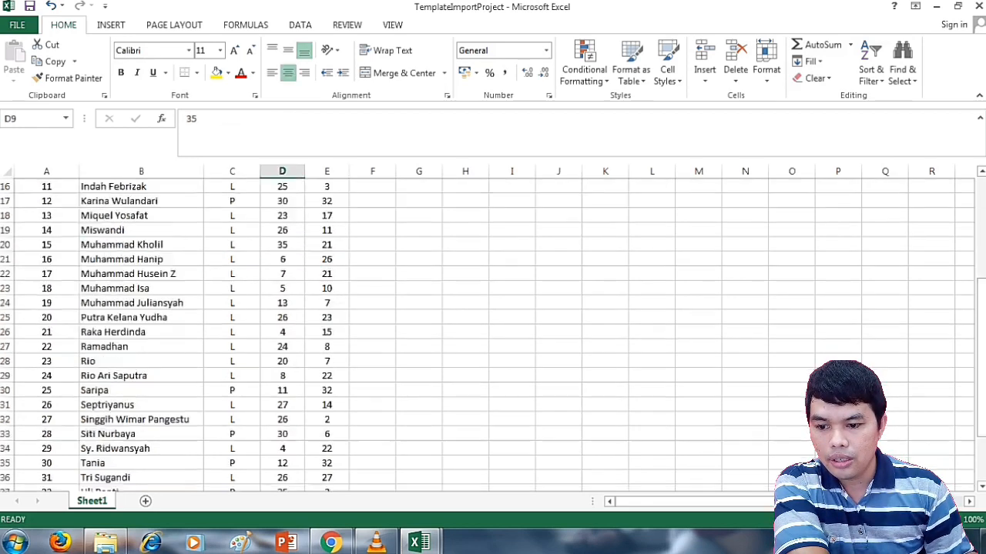
click(130, 405)
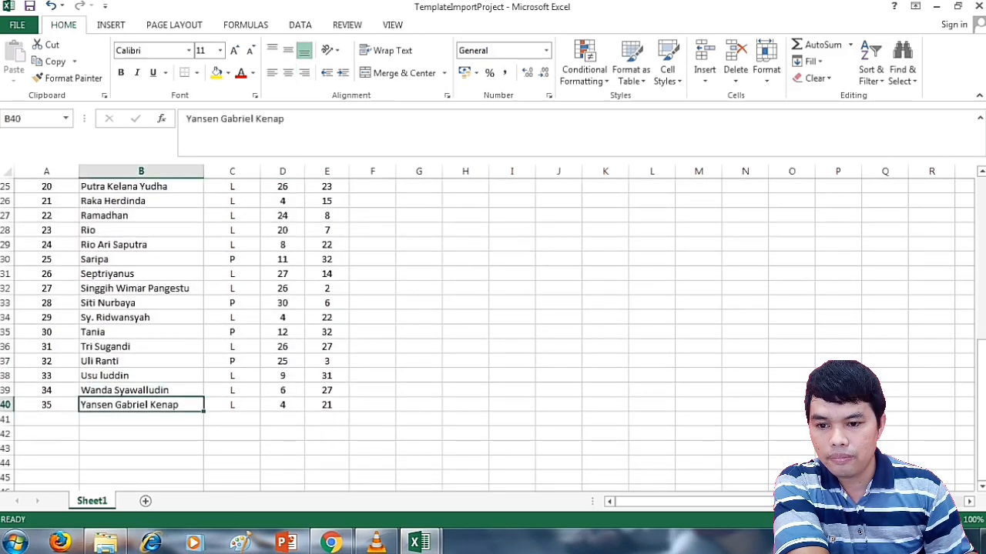
scroll(493, 335, up, 7)
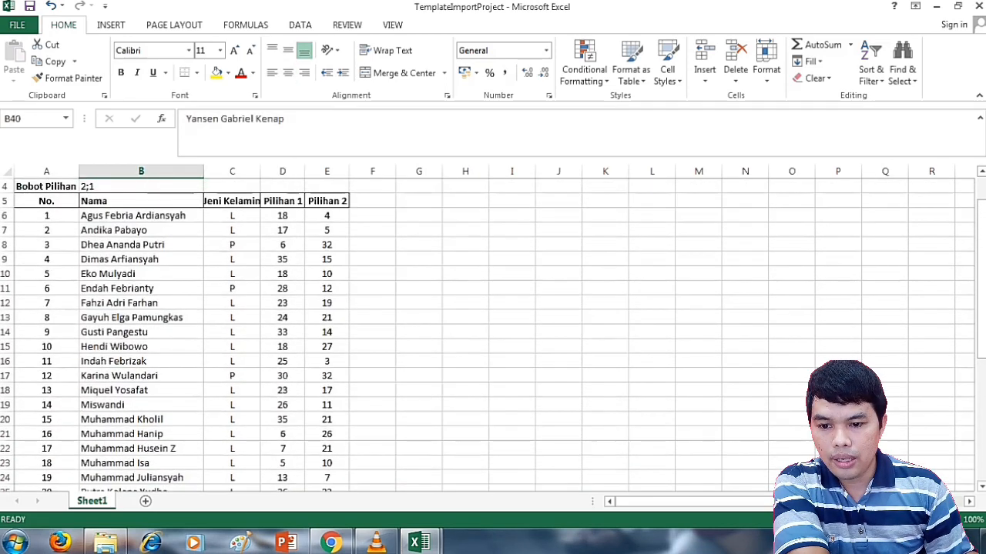
click(327, 244)
click(326, 259)
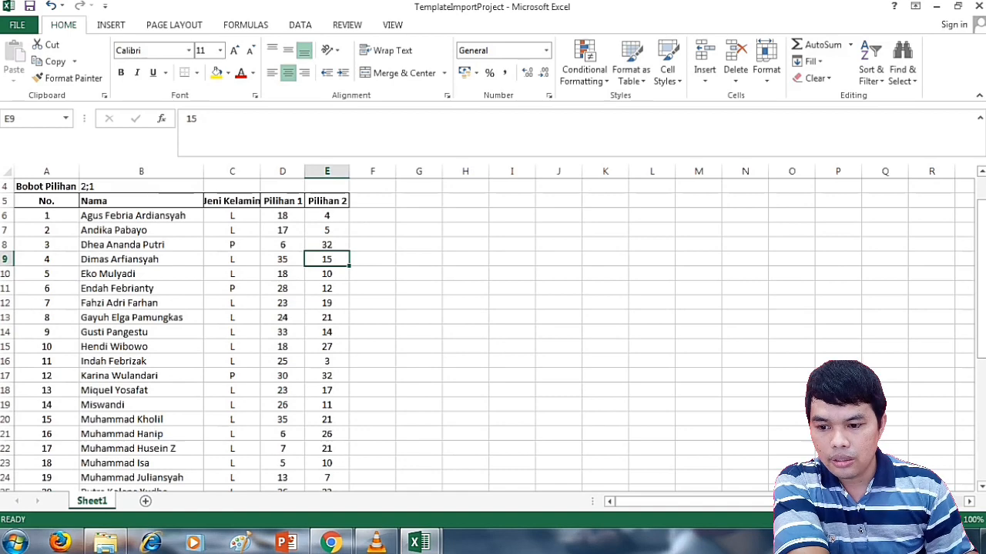
click(141, 419)
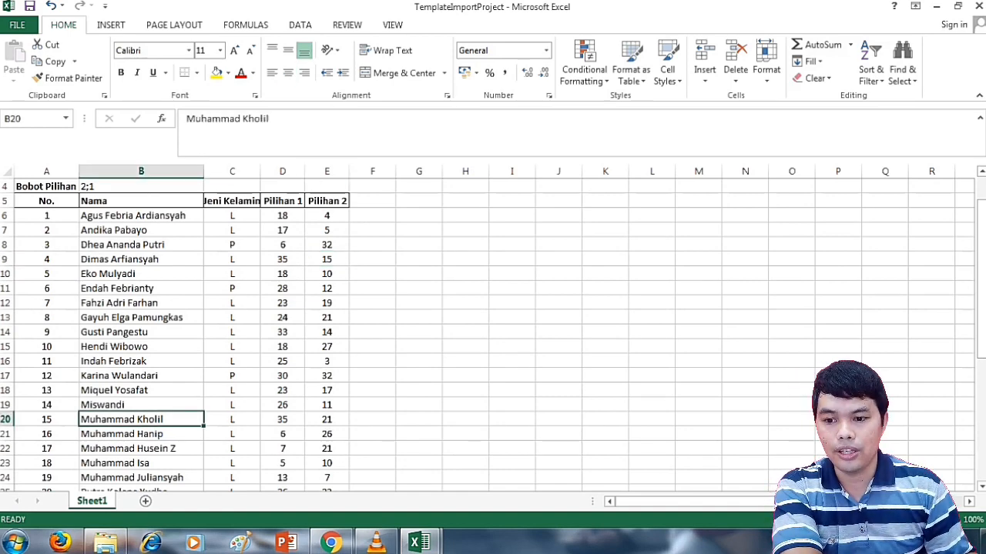
Step: Review the remaining student rows and close the TemplateImportProject workbook
scroll(493, 334, down, 4)
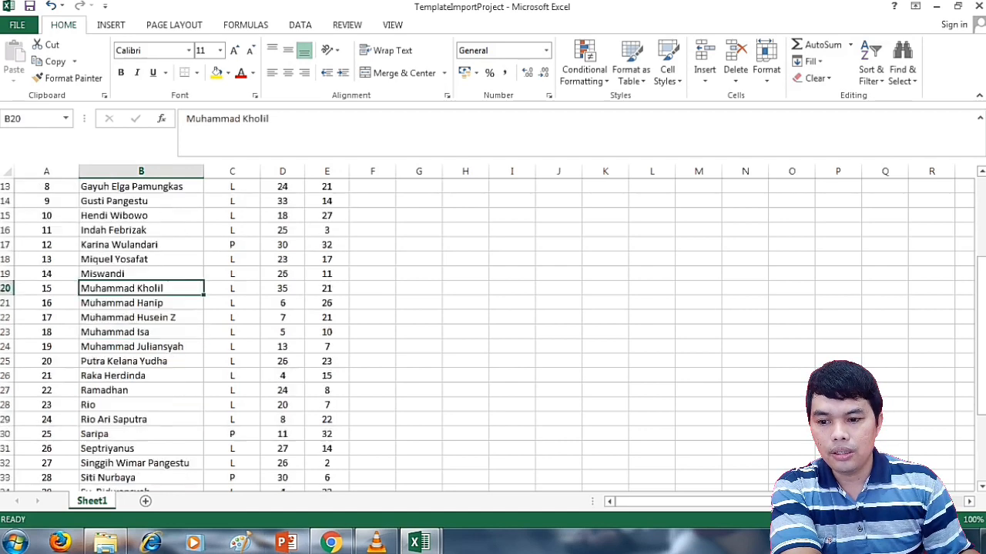
scroll(493, 335, down, 2)
scroll(493, 335, up, 6)
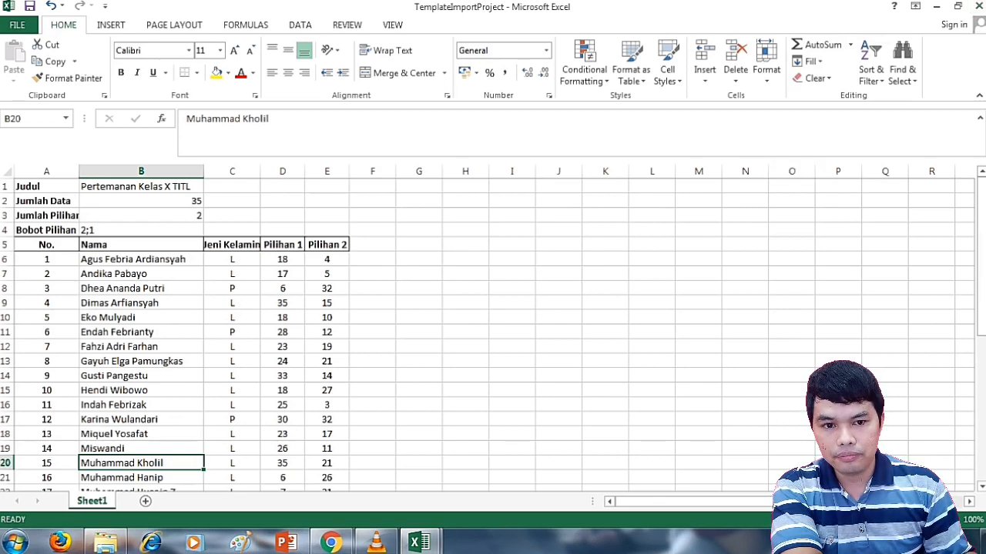
click(977, 7)
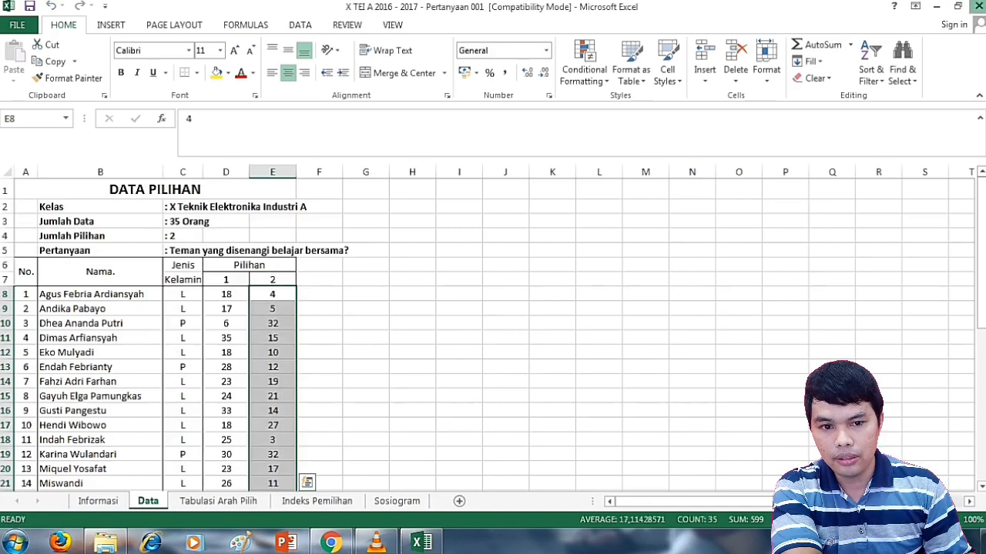
Step: Close the X TEI A 2016 - 2017 - Pertanyaan 001 workbook and the Sosiogram folder window
click(976, 6)
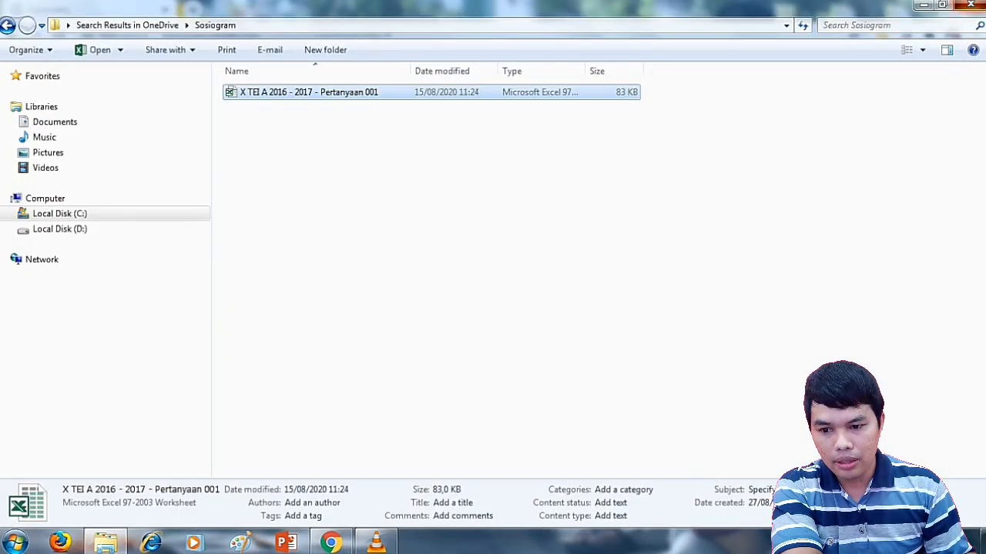
click(975, 6)
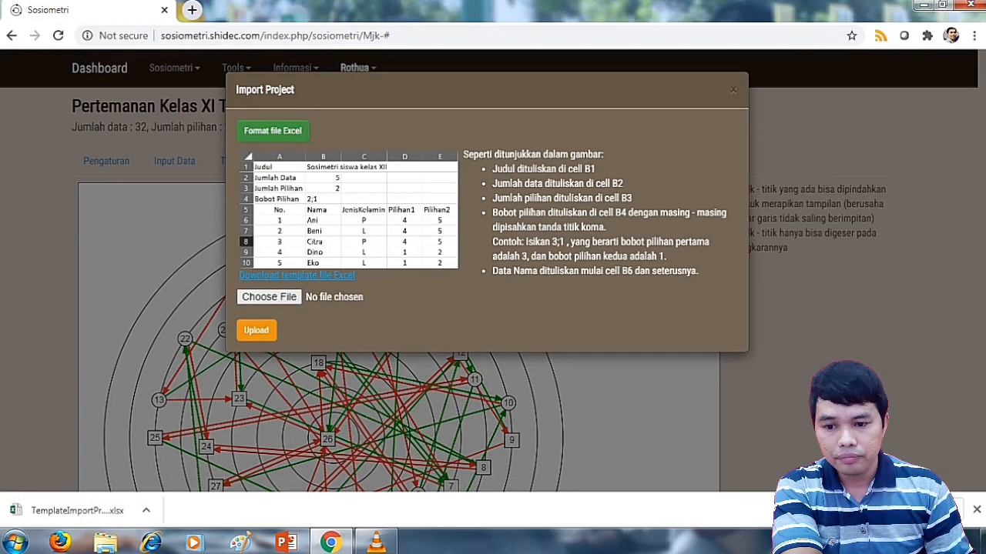
click(269, 297)
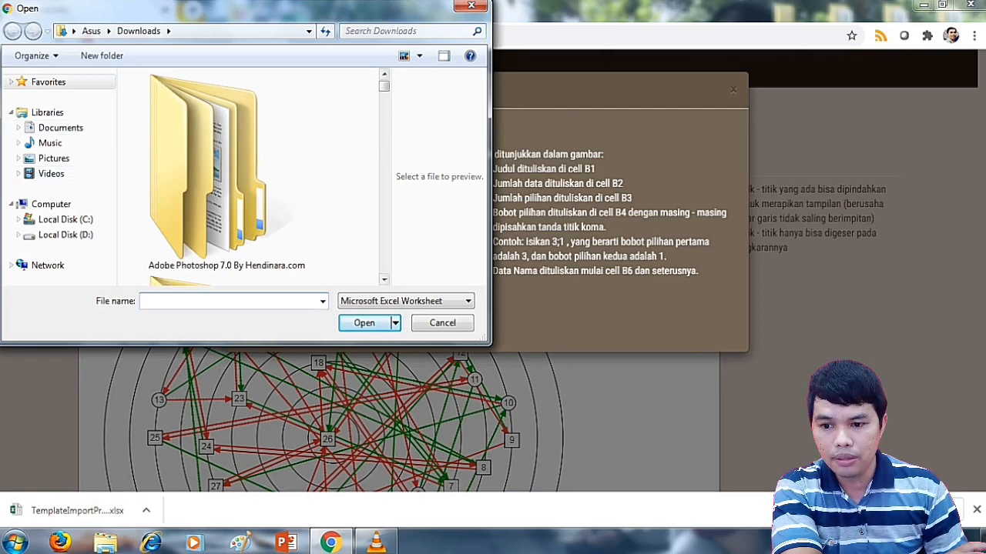
scroll(235, 80, down, 5)
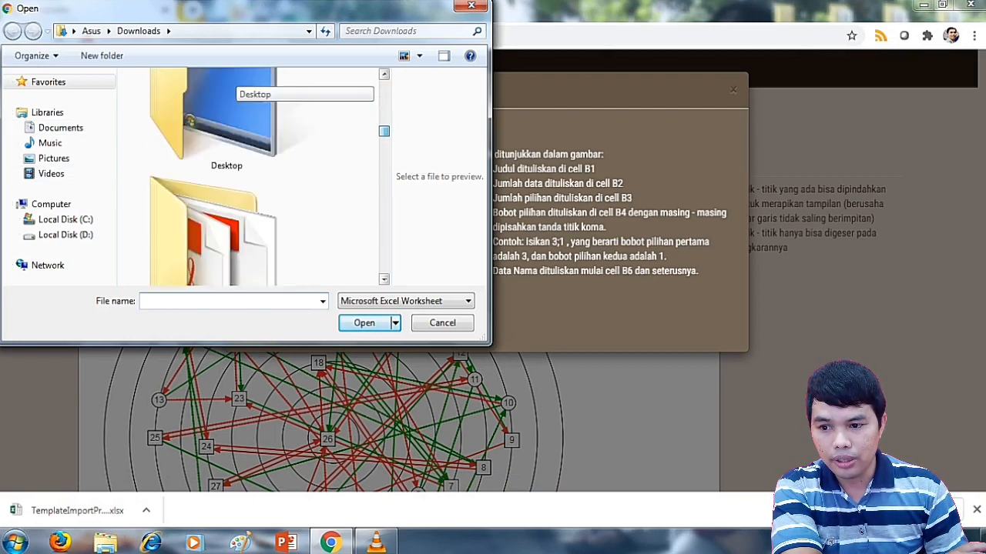
scroll(231, 85, down, 1)
scroll(231, 84, up, 2)
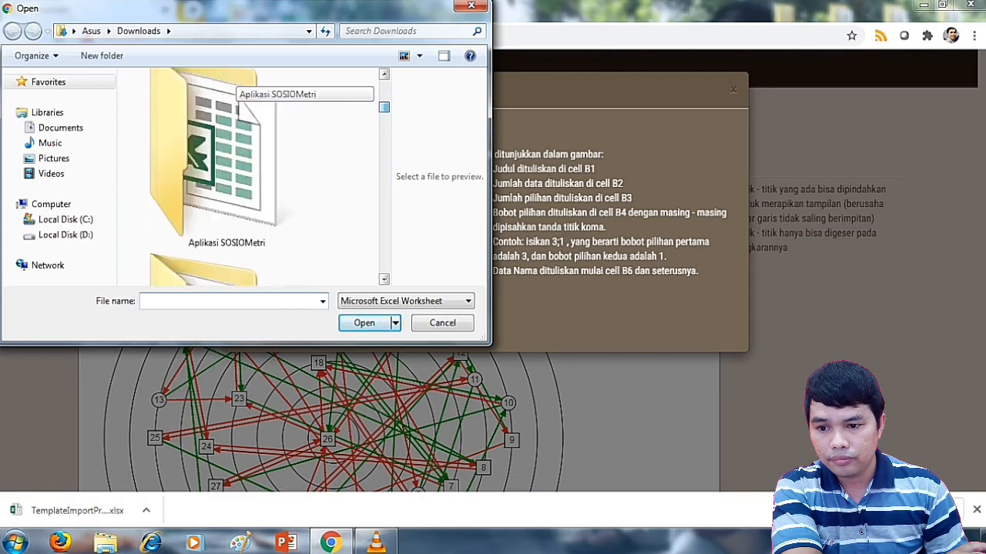
scroll(231, 86, up, 1)
click(61, 128)
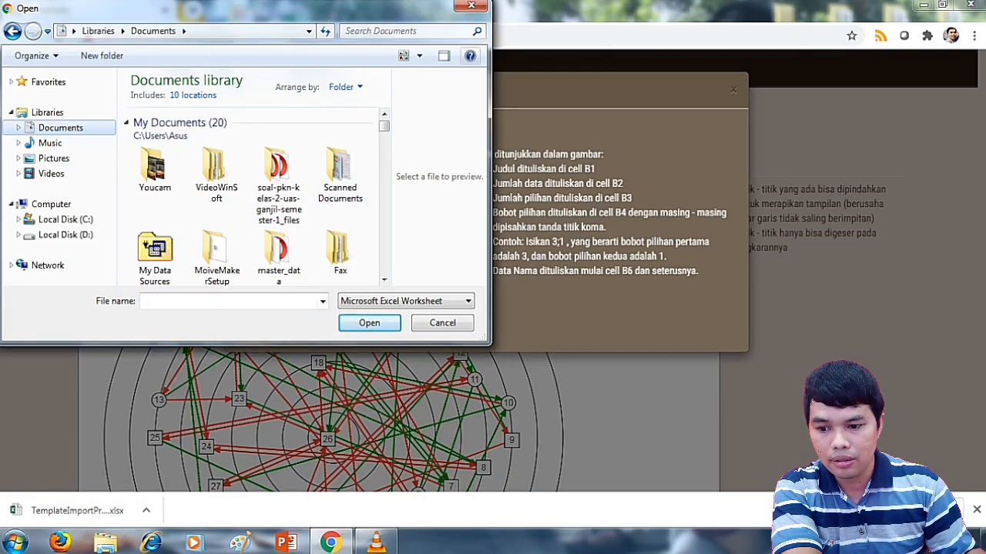
click(471, 6)
Step: Show the downloaded TemplateImportProject file in its folder and move it from Downloads to Local Disk (D:)
click(146, 511)
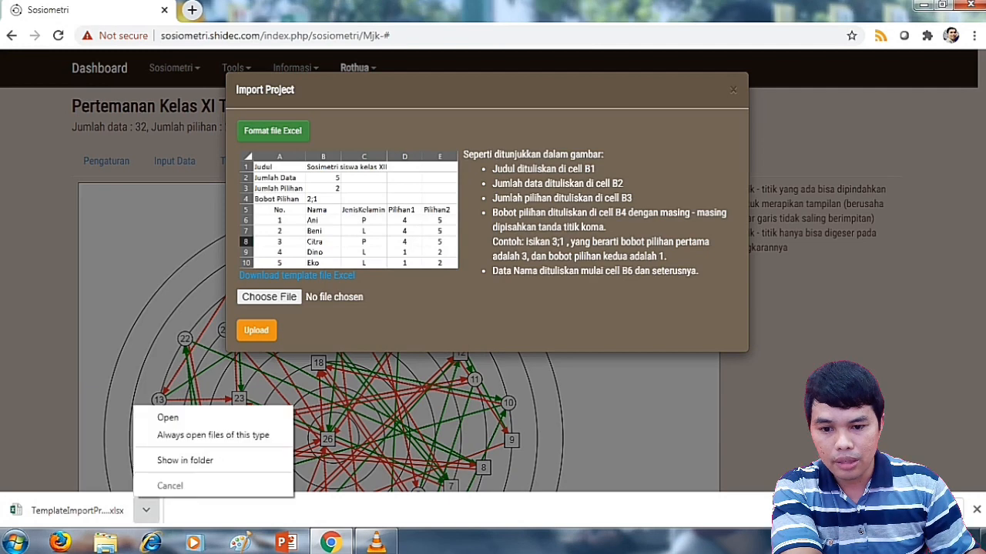
click(185, 460)
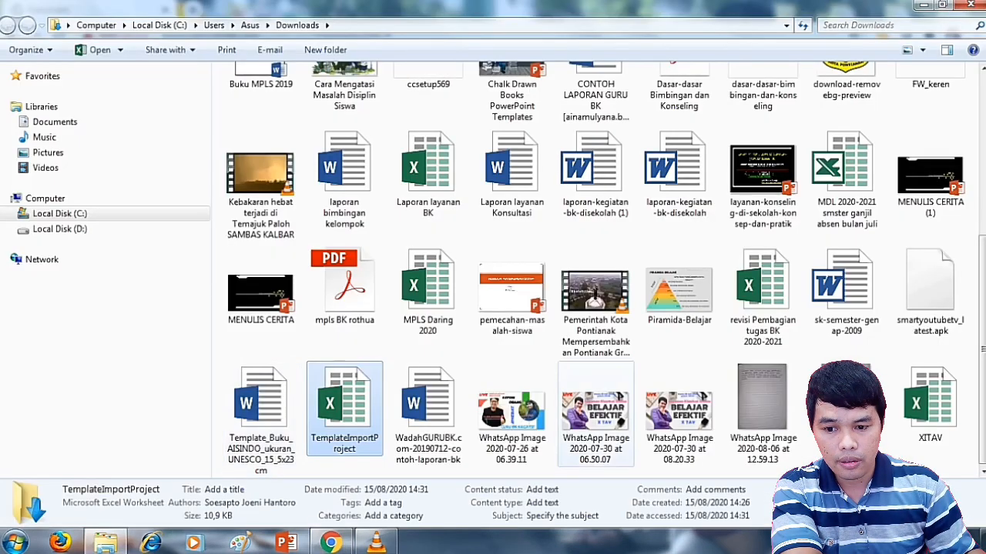
right_click(342, 412)
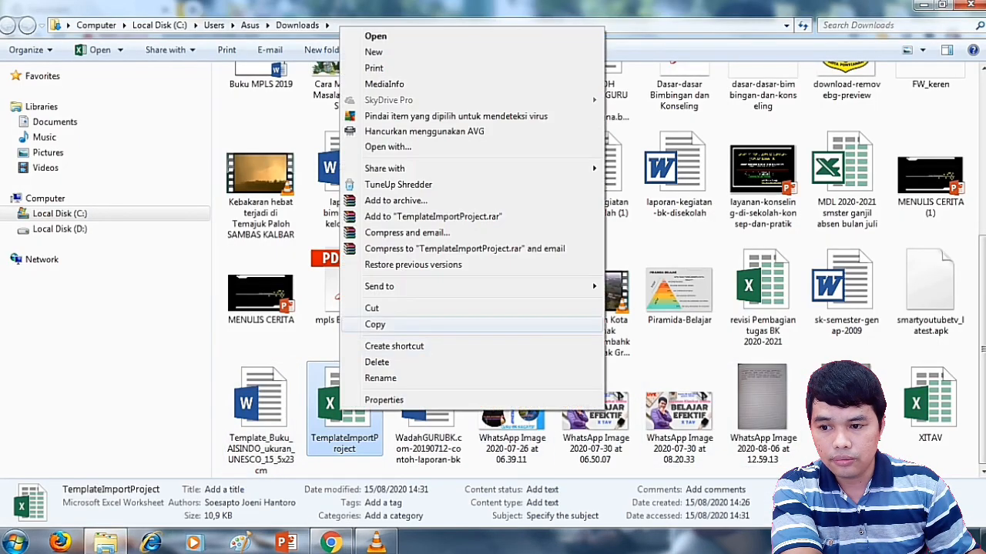
click(370, 308)
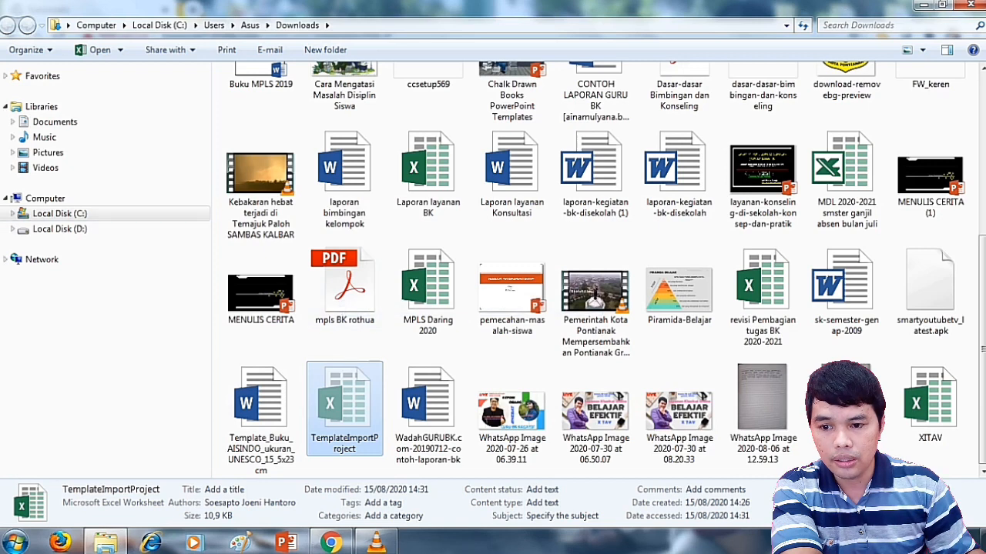
click(59, 229)
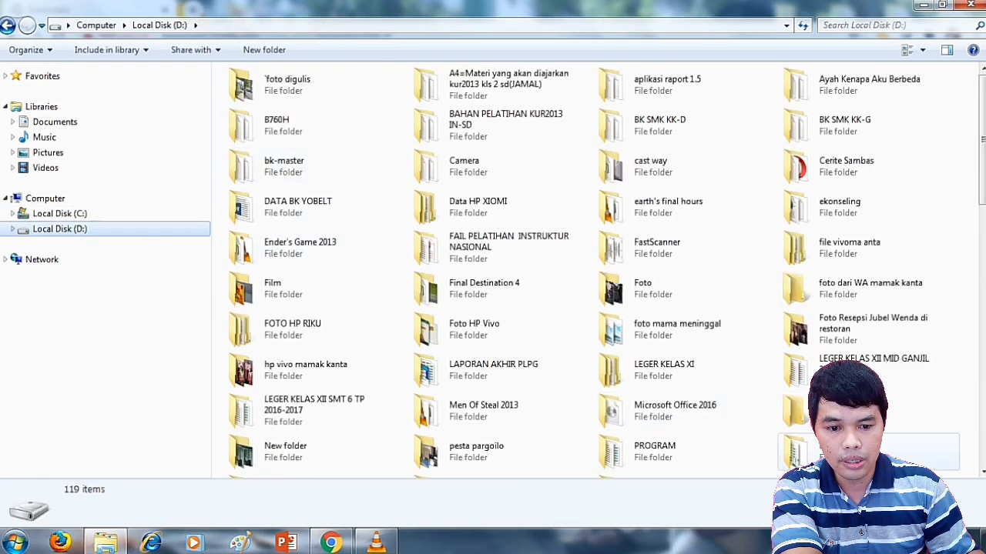
right_click(813, 237)
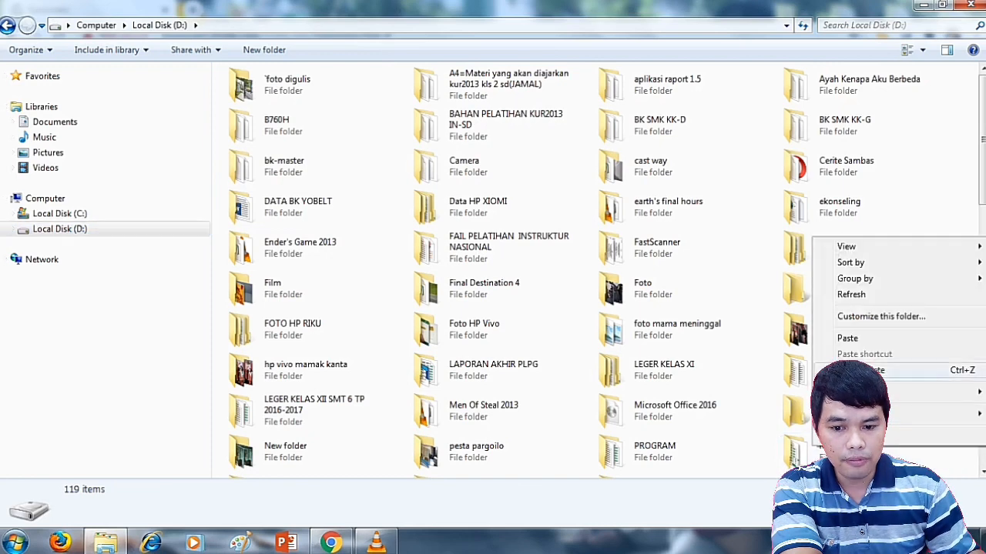
click(847, 338)
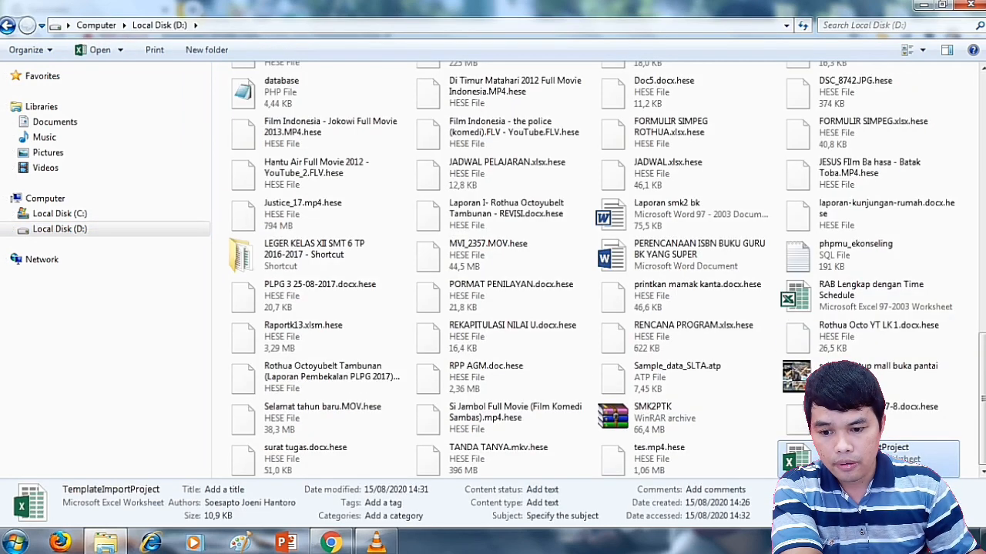
Step: Back in Chrome, choose TemplateImportProject from Local Disk (D:) as the Import Project file and upload it
click(330, 542)
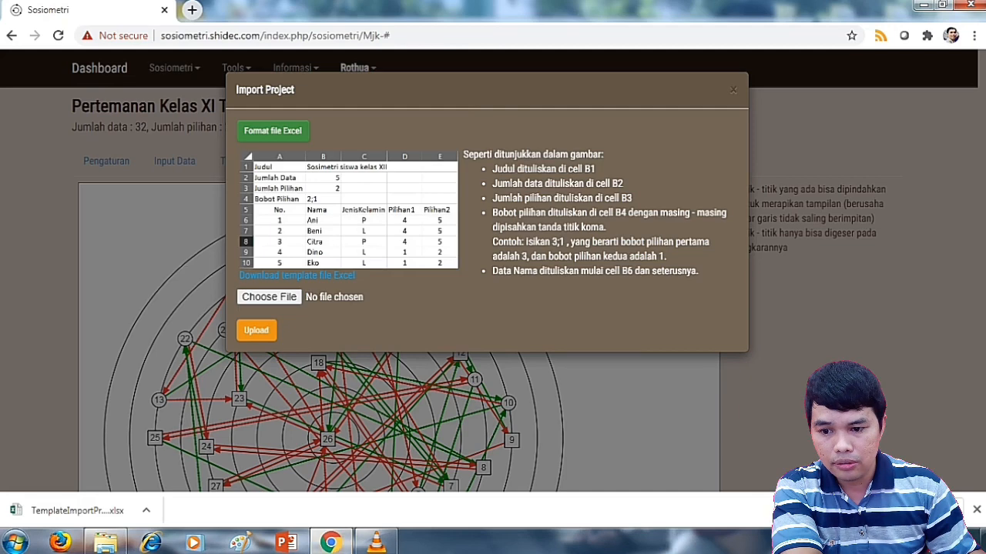
click(268, 297)
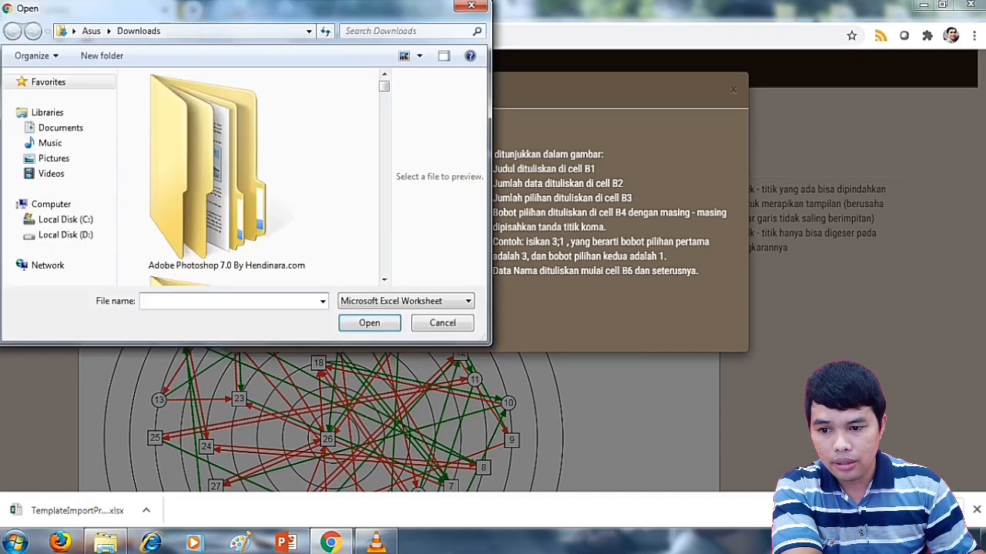
click(65, 235)
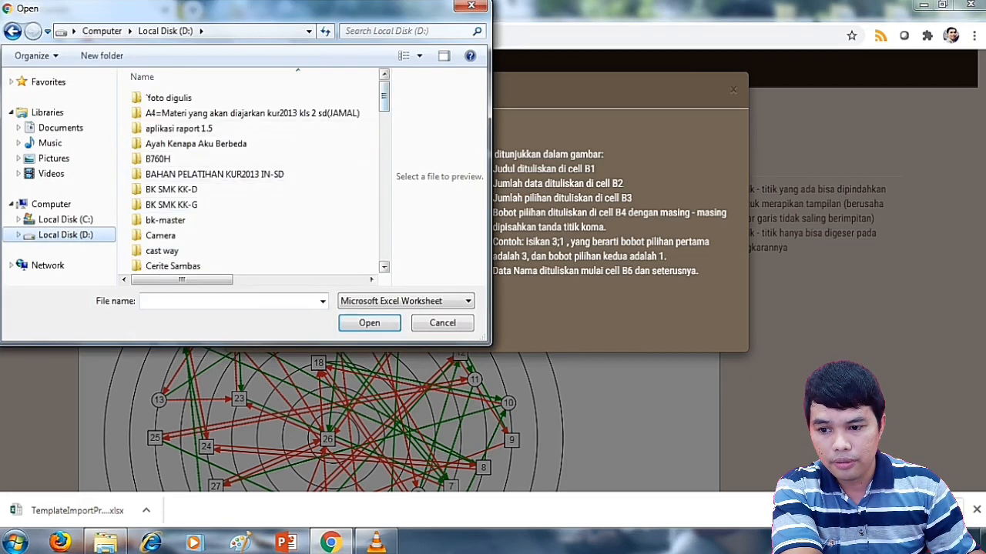
scroll(231, 94, down, 15)
scroll(231, 94, down, 5)
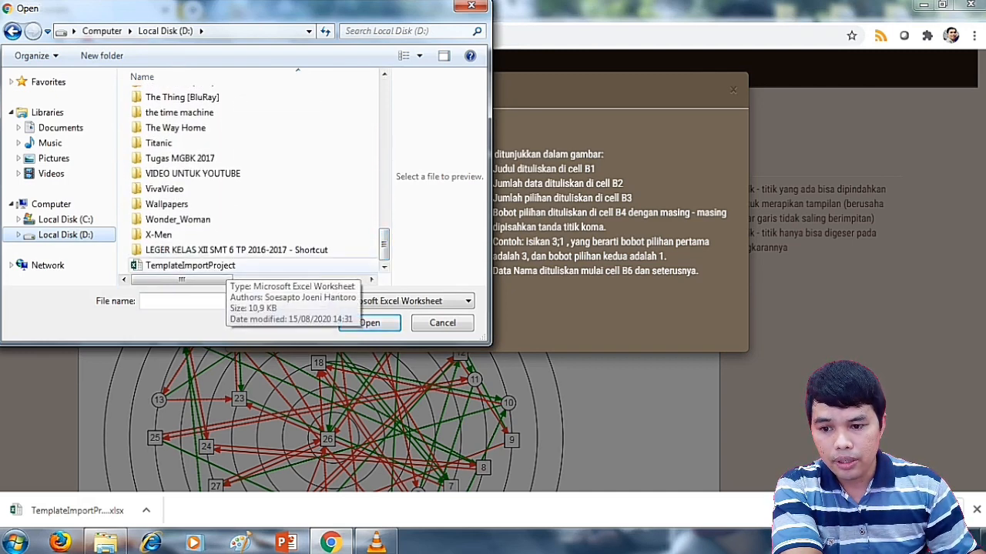
double_click(185, 266)
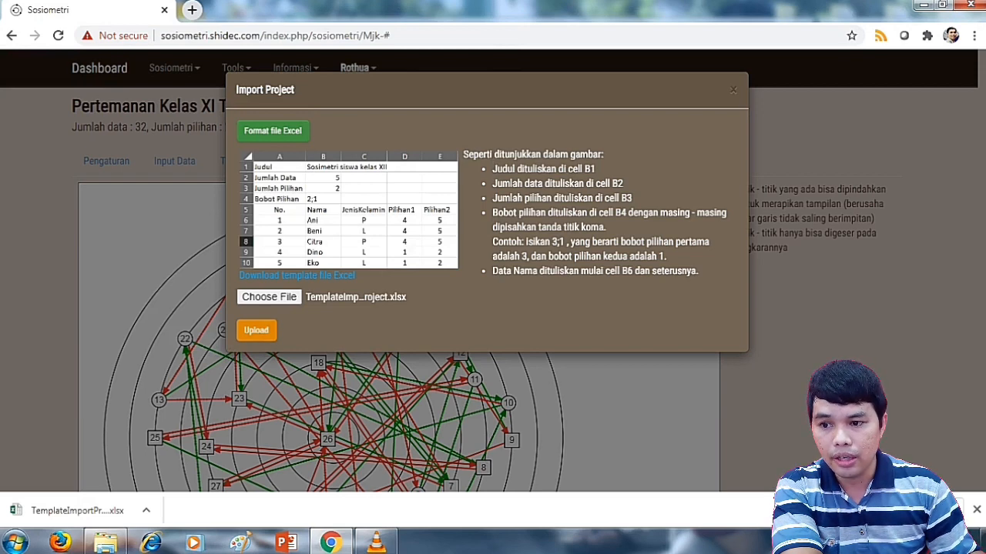
click(255, 330)
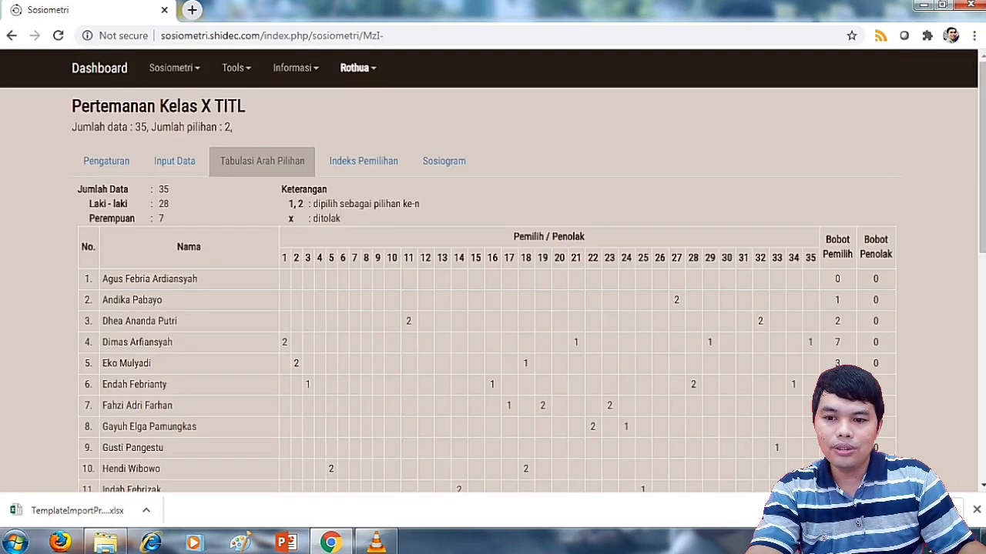
Step: Review the imported class's Tabulasi Arah Pilihan table and open its Sosiogram
scroll(493, 270, down, 7)
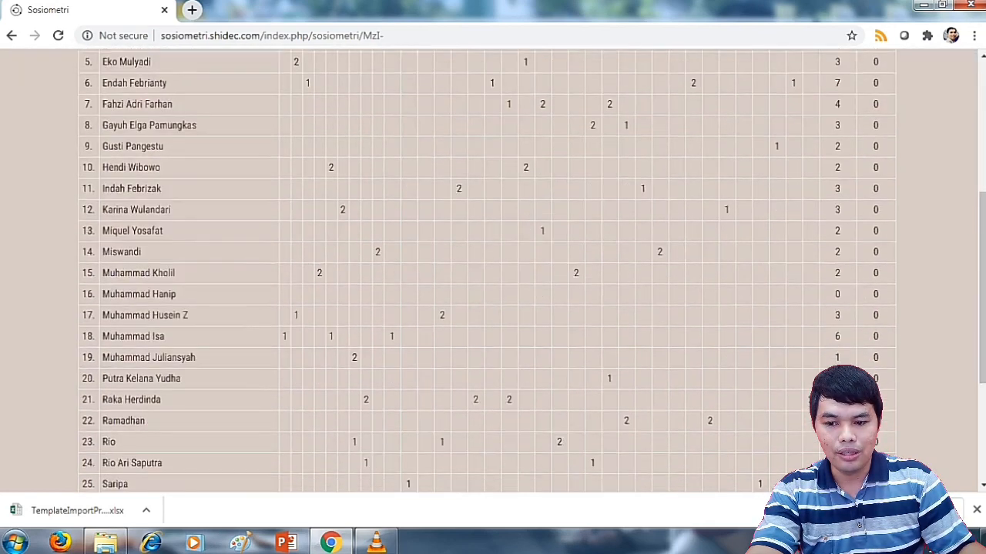
scroll(493, 270, up, 7)
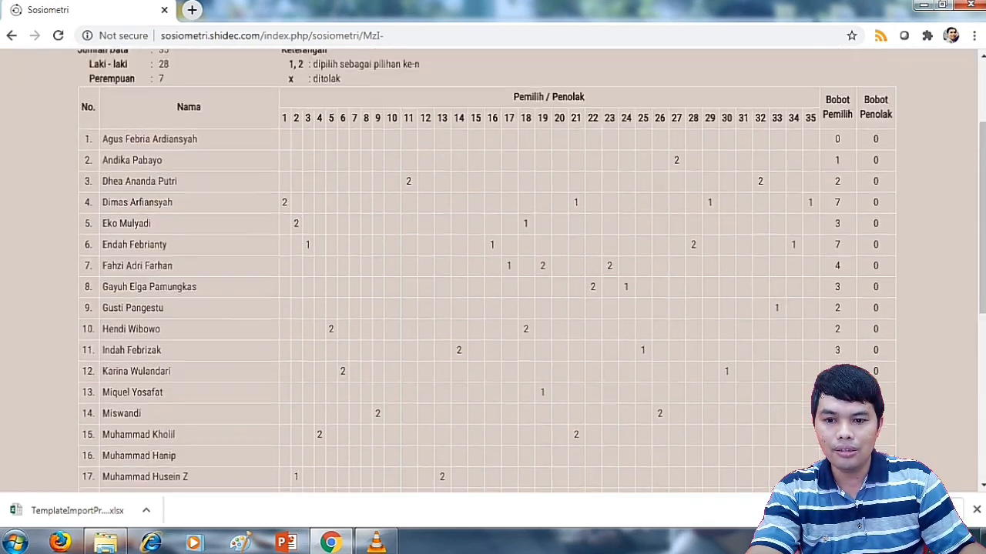
click(444, 161)
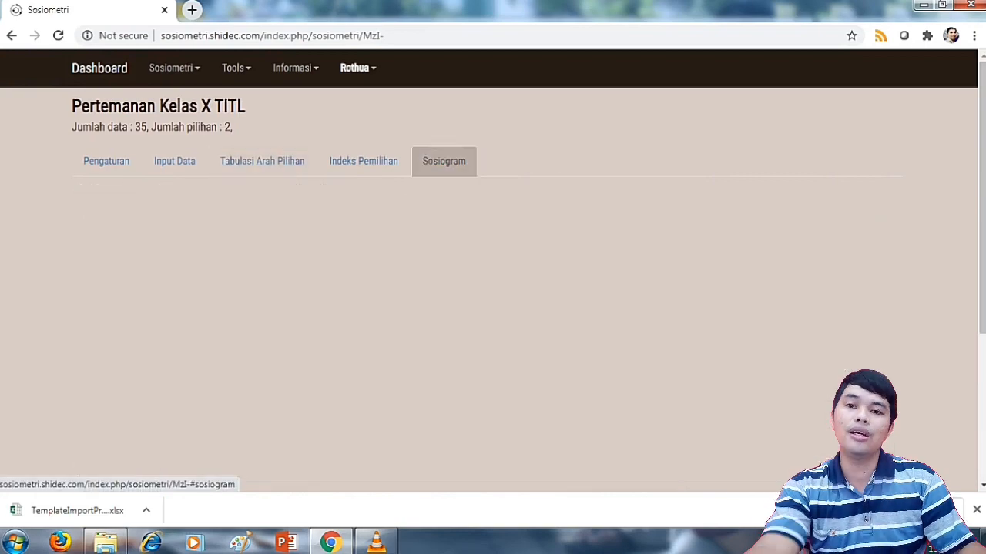
scroll(444, 161, down, 2)
scroll(399, 270, down, 1)
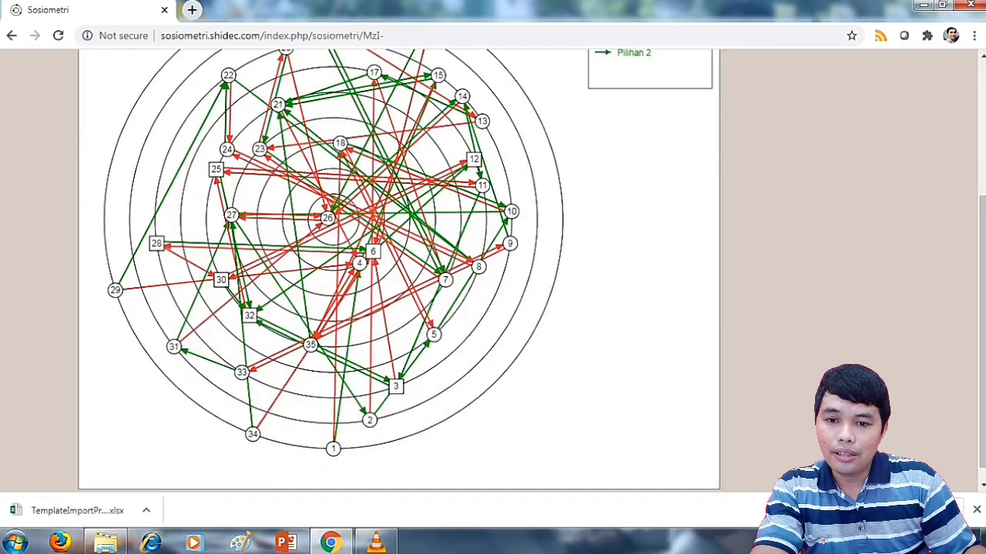
scroll(399, 270, up, 2)
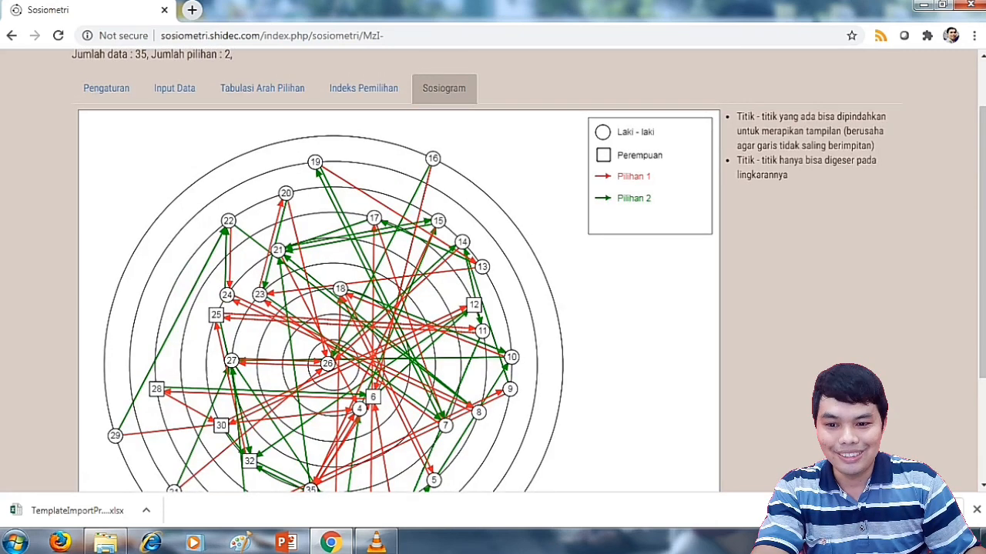
Step: Slide points 9, 10 and 25 downward along their circles in the sociogram to separate overlapping lines
scroll(399, 269, down, 1)
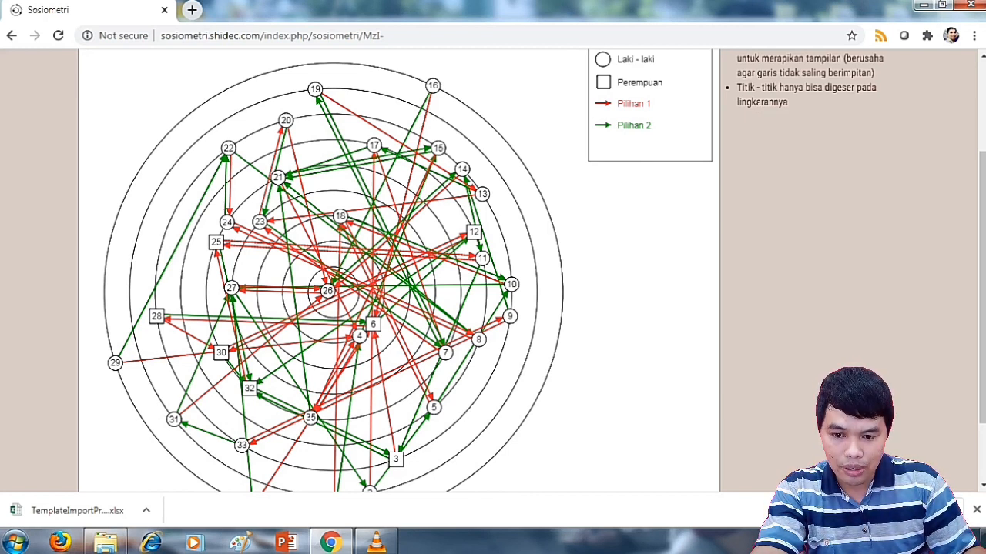
drag(510, 316, 482, 391)
drag(511, 284, 511, 298)
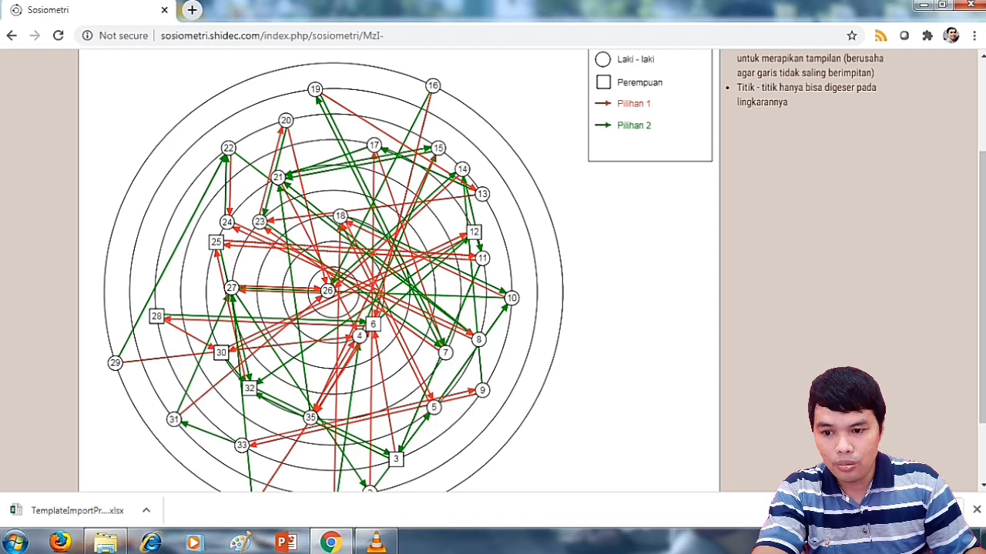
drag(215, 242, 210, 256)
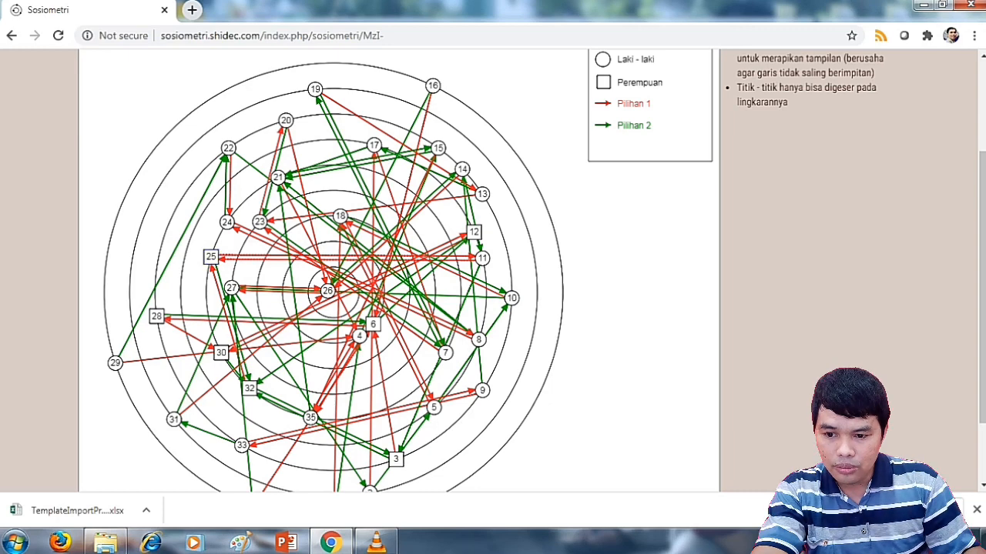
Step: Move points 30 and 12 to the lower-right part of their circles and point 21 closer to the top of its circle
drag(221, 352, 406, 397)
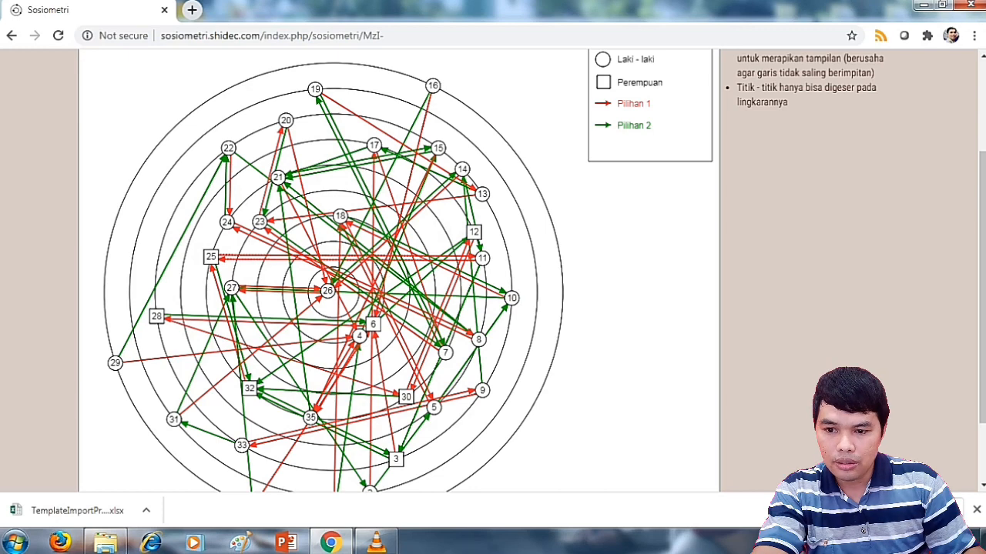
drag(278, 177, 317, 165)
drag(473, 232, 358, 444)
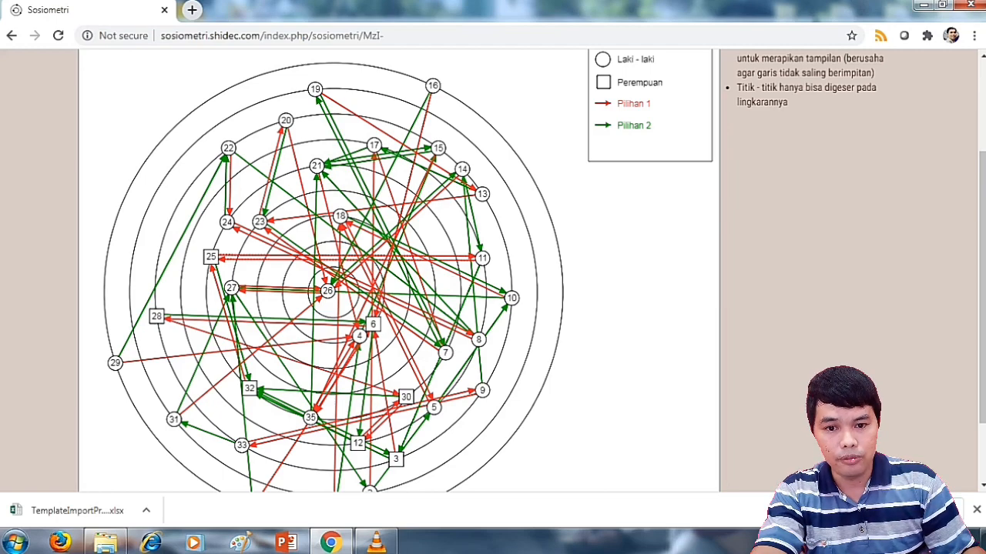
Step: Shift point 16 slightly left along the outermost circle and point 26 slightly right near the sociogram's centre
scroll(493, 270, up, 2)
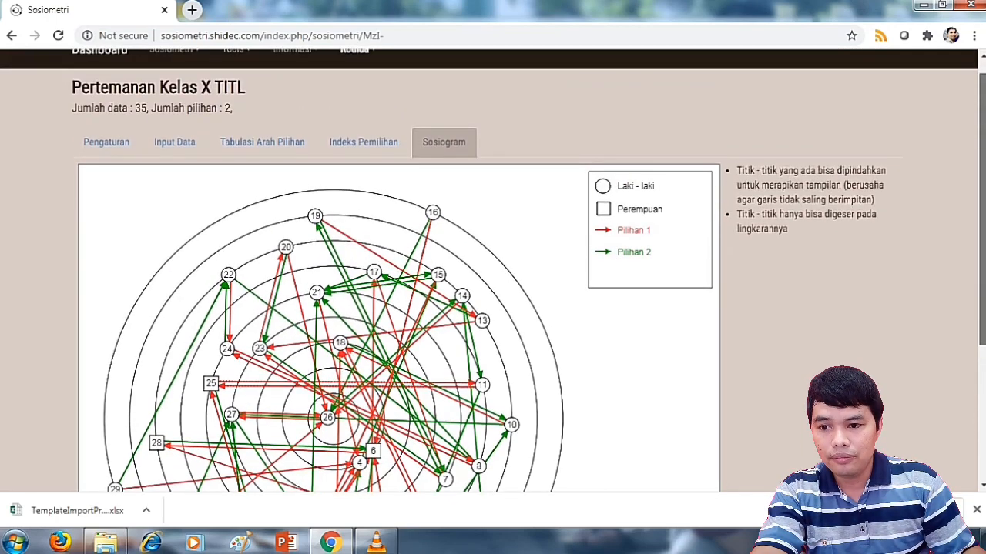
scroll(493, 269, down, 2)
scroll(493, 270, down, 2)
scroll(492, 270, up, 4)
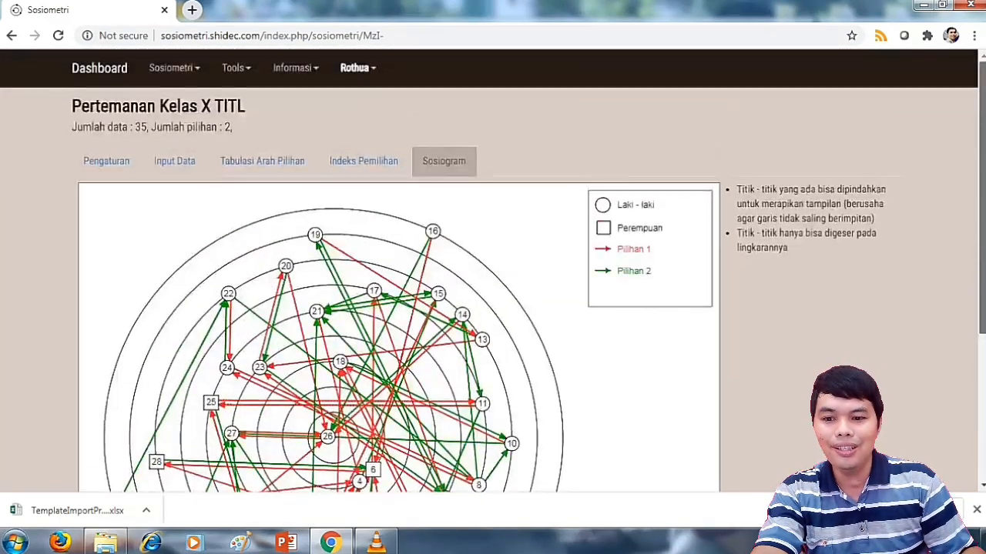
scroll(492, 269, down, 1)
scroll(493, 269, down, 2)
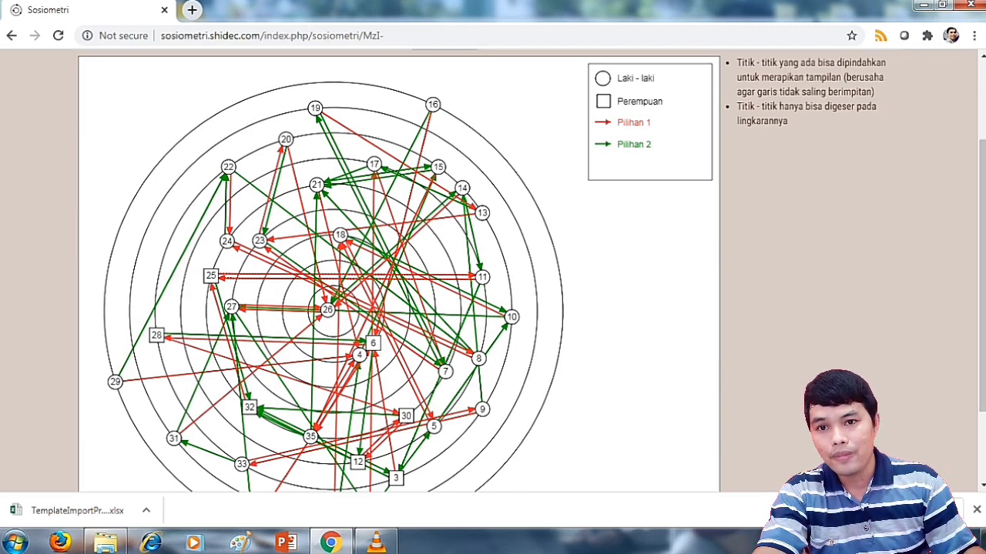
mouse_move(432, 104)
mouse_down()
mouse_move(442, 109)
mouse_move(426, 102)
mouse_up()
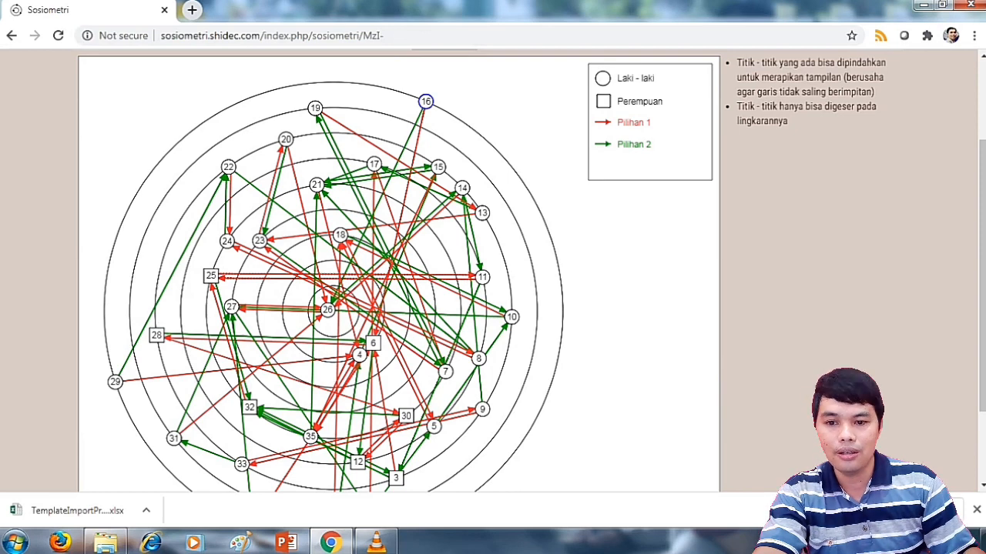
scroll(321, 270, down, 1)
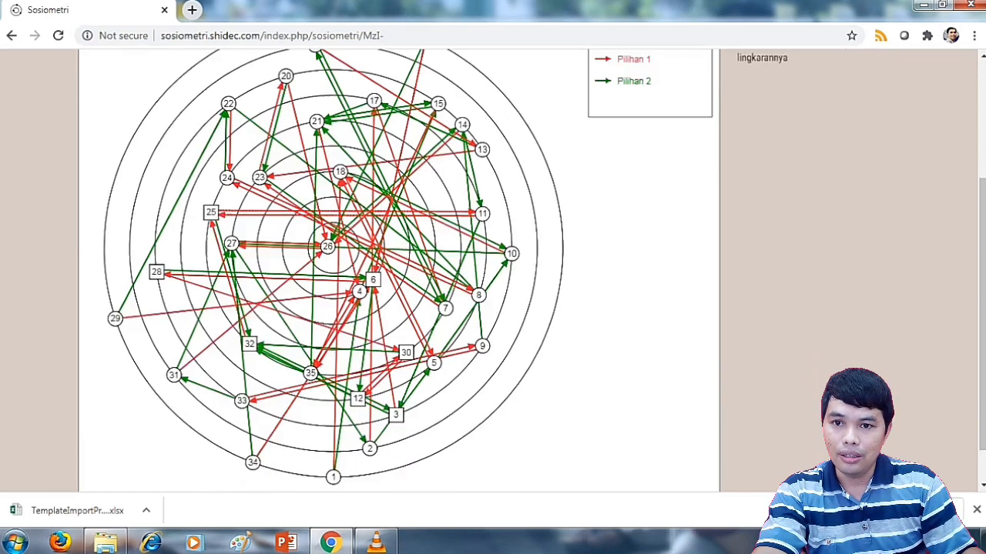
scroll(322, 270, up, 1)
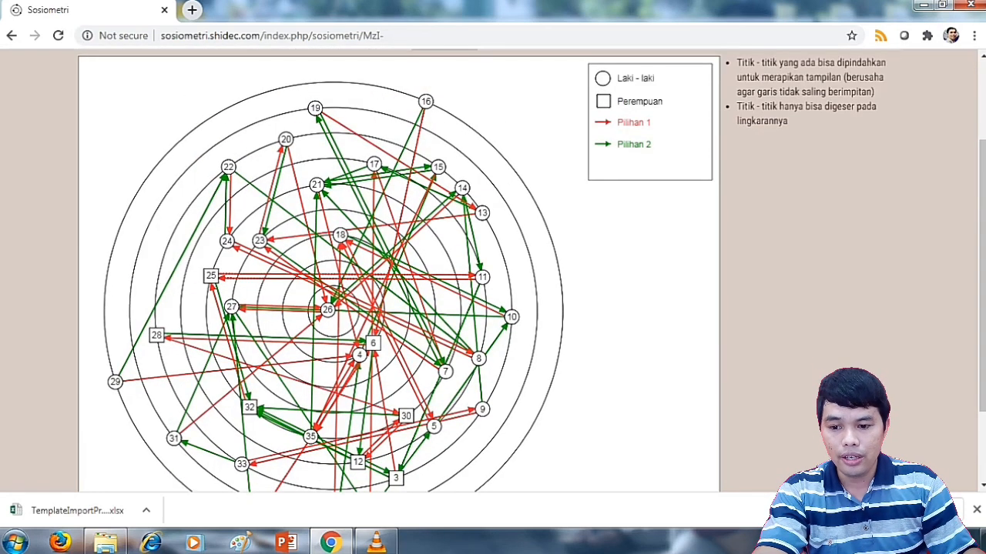
scroll(398, 270, down, 1)
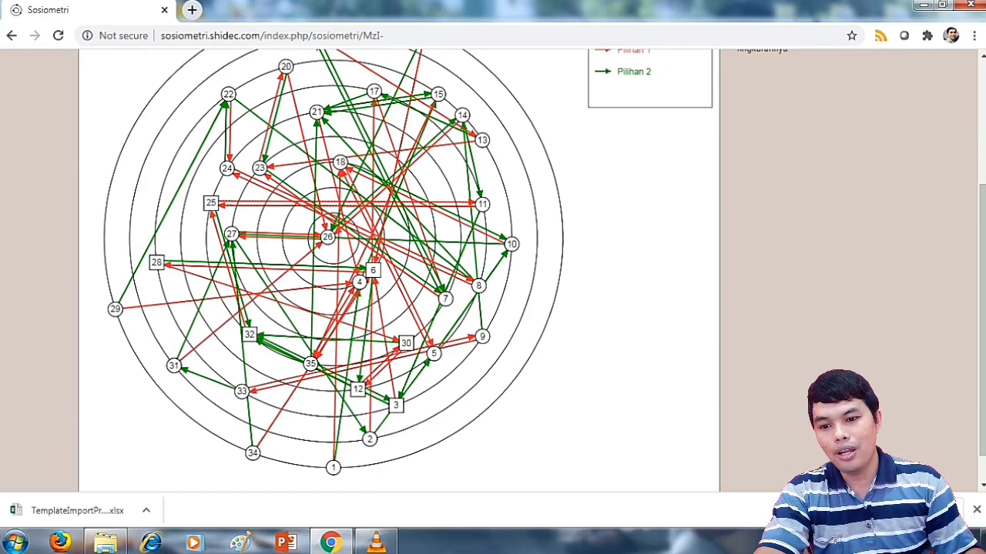
drag(328, 237, 337, 234)
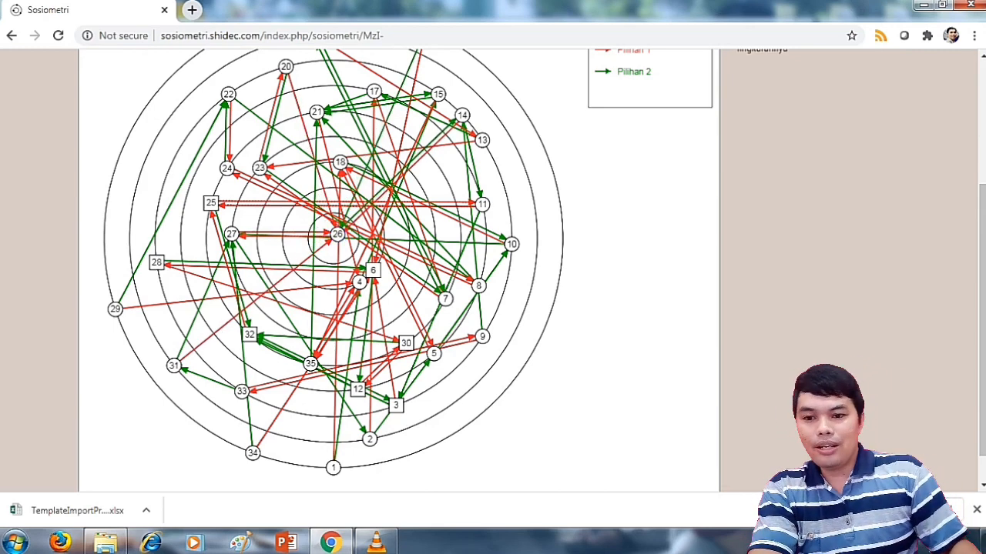
Step: Look over the rearranged sociogram and select the page's web address
scroll(399, 269, up, 2)
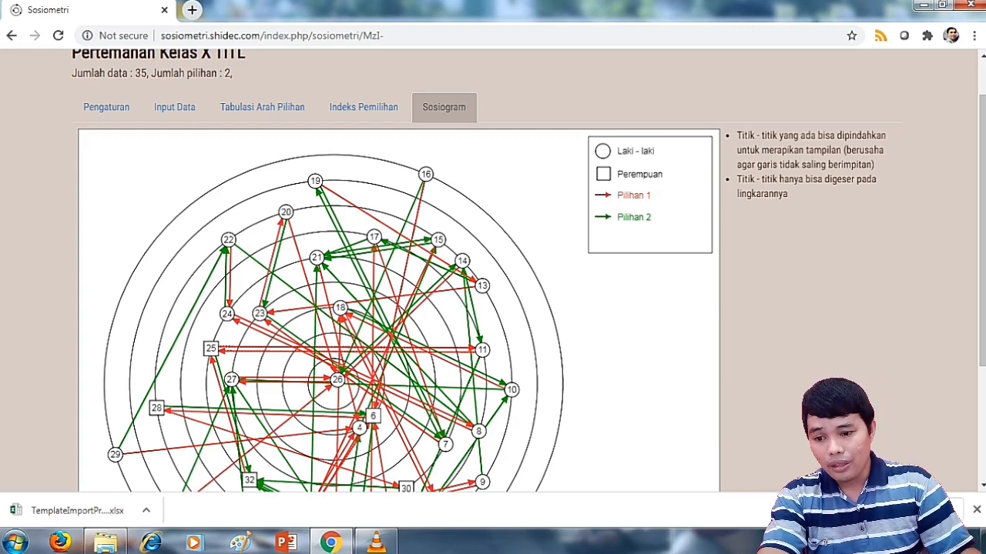
scroll(492, 269, down, 1)
scroll(493, 270, down, 1)
scroll(493, 270, up, 1)
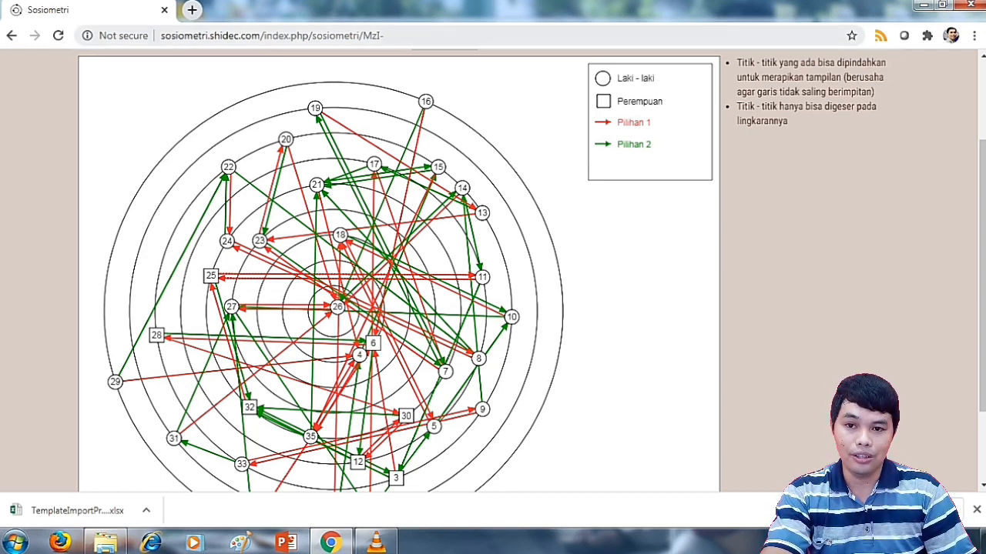
click(344, 36)
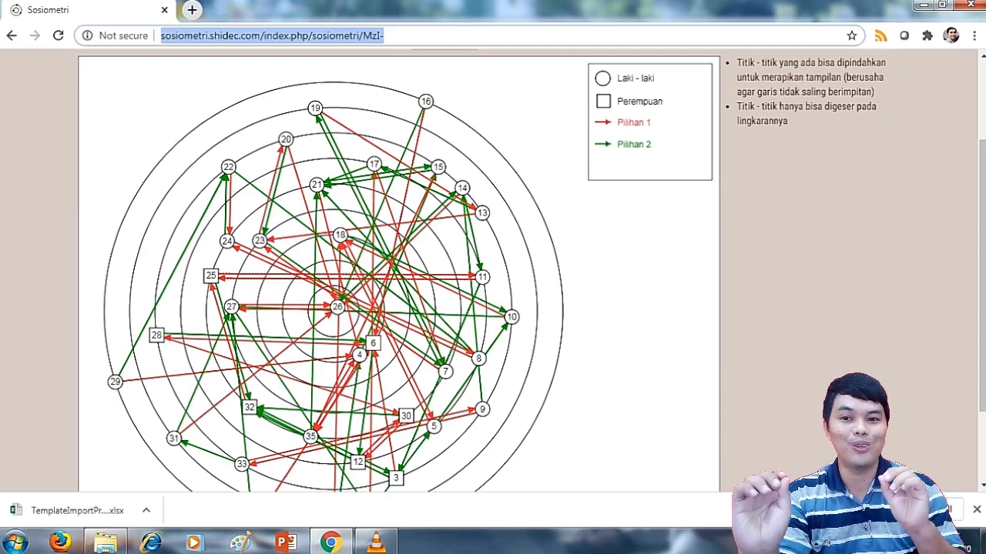